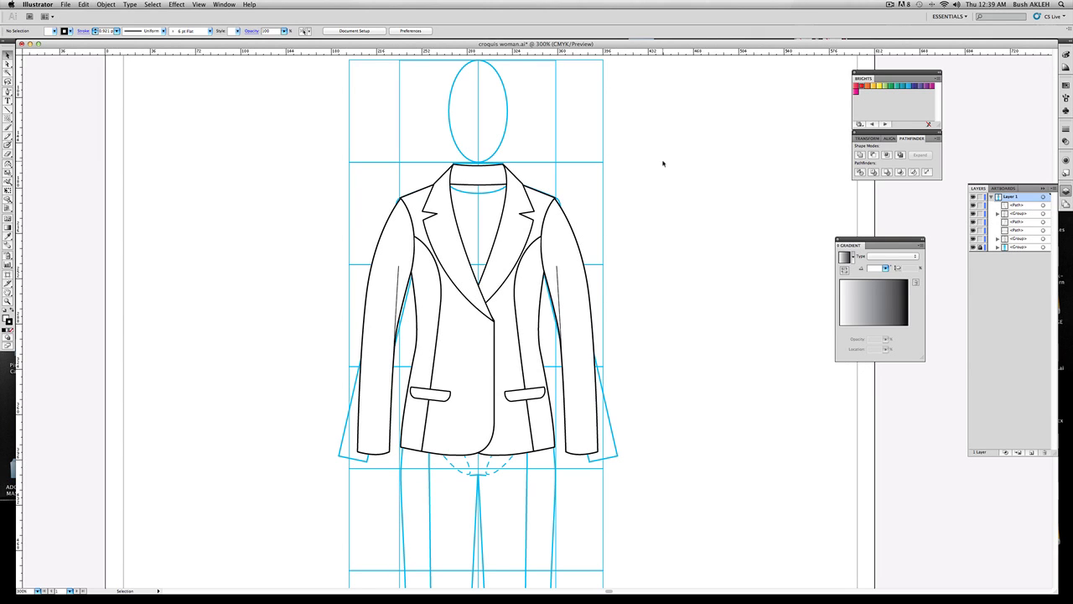
# Draw a rectangle about 0.75 by 1.23 in over the jacket's neckline opening and fill it with the linear white-to-black gradient.
pyautogui.hscroll(-5, 663, 163)
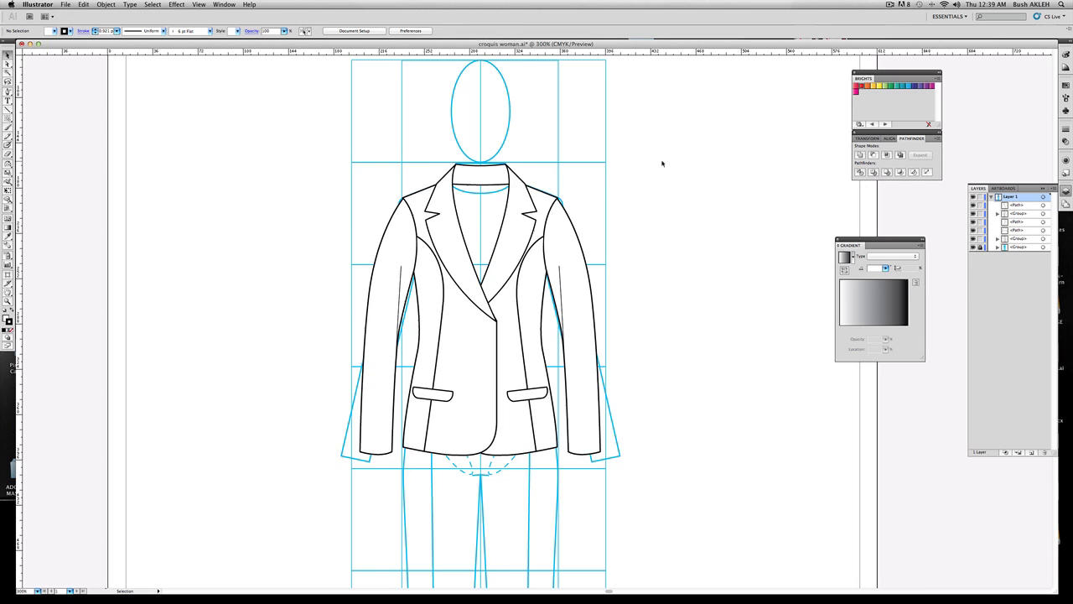
pyautogui.moveTo(531, 169)
pyautogui.mouseDown()
pyautogui.moveTo(549, 192)
pyautogui.moveTo(507, 196)
pyautogui.mouseUp()
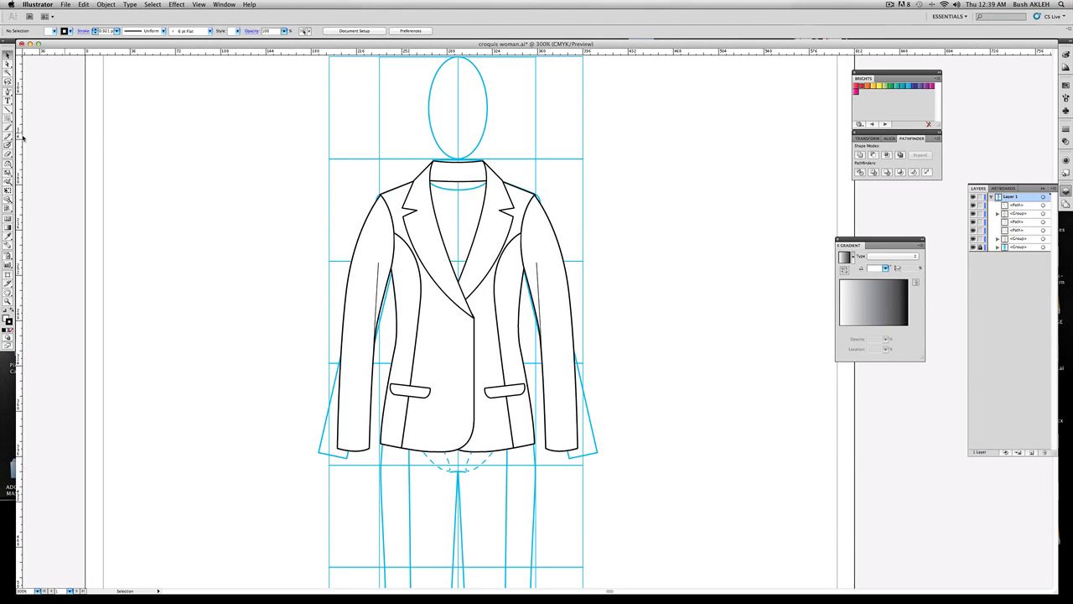
pyautogui.moveTo(10, 119); pyautogui.dragTo(49, 120)
pyautogui.moveTo(424, 178); pyautogui.dragTo(492, 287)
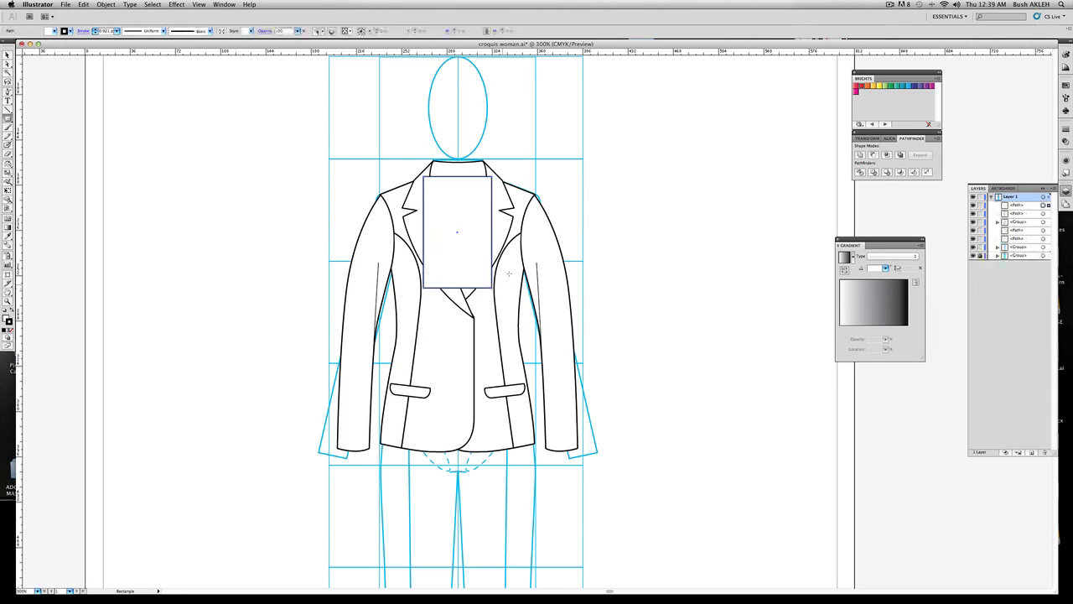
pyautogui.click(10, 331)
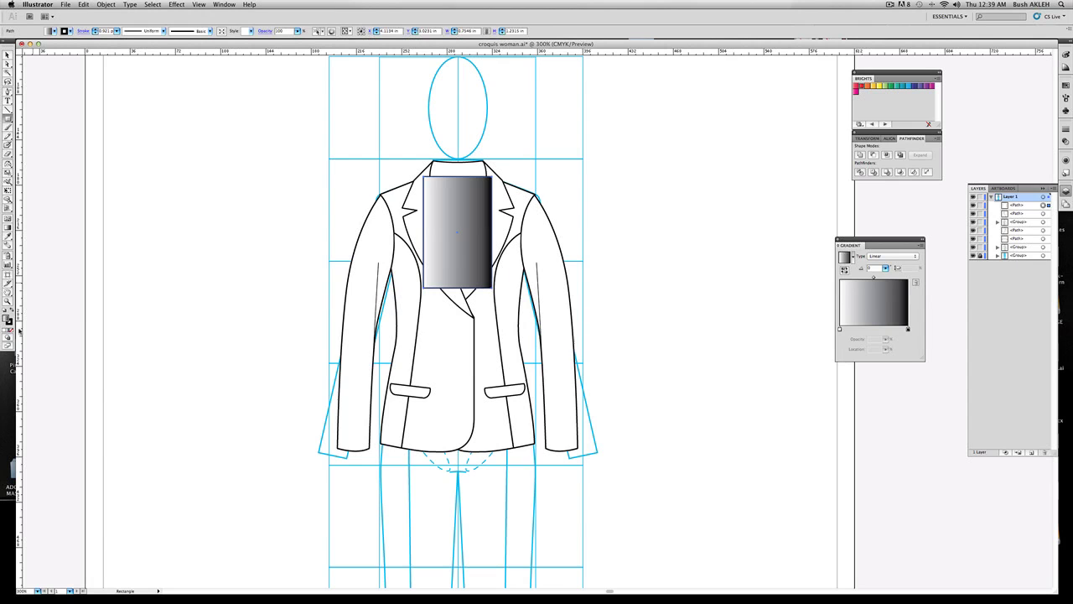
# Bring all the jacket pieces in front of the gradient rectangle so the shading fills only the neckline opening.
pyautogui.click(7, 55)
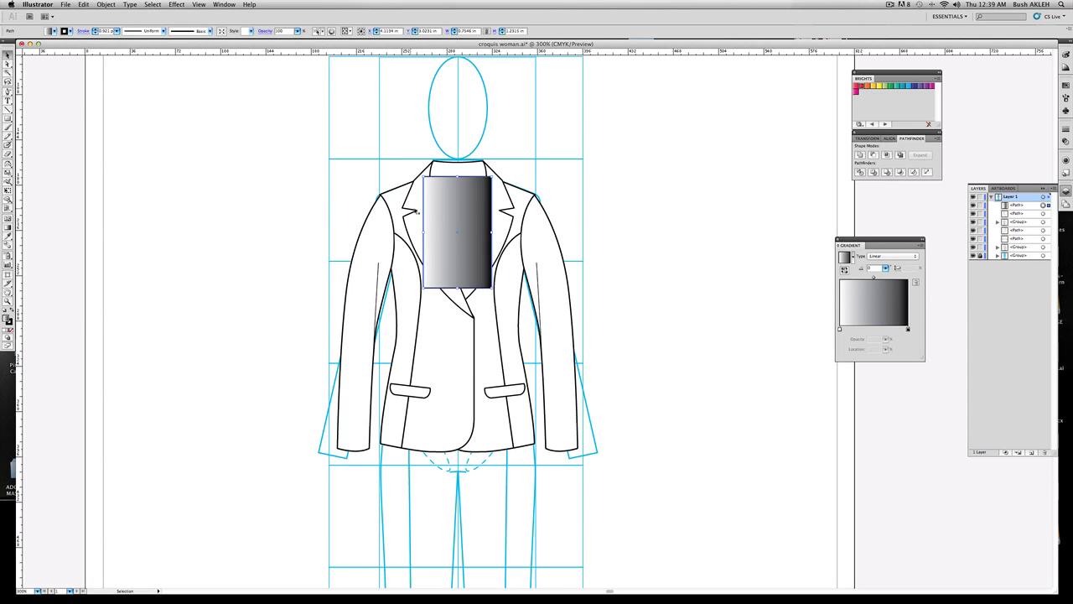
pyautogui.moveTo(317, 161); pyautogui.dragTo(576, 479)
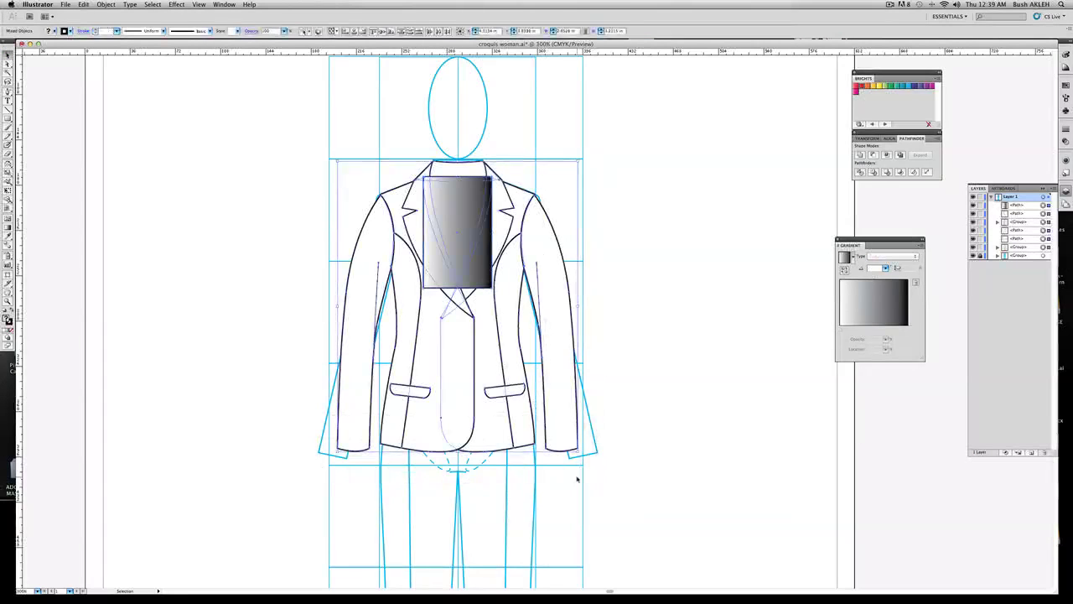
pyautogui.keyDown('shift'); pyautogui.click(449, 196); pyautogui.keyUp('shift')
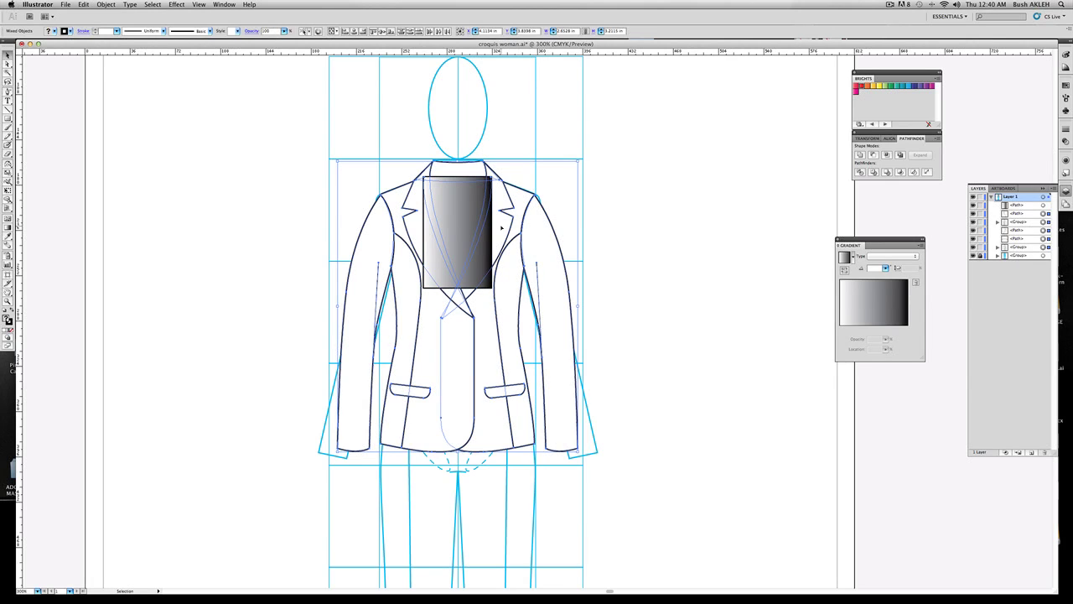
pyautogui.rightClick(502, 227)
pyautogui.moveTo(538, 291)
pyautogui.click(587, 298)
pyautogui.hotkey('ctrl', '7')
pyautogui.click(642, 251)
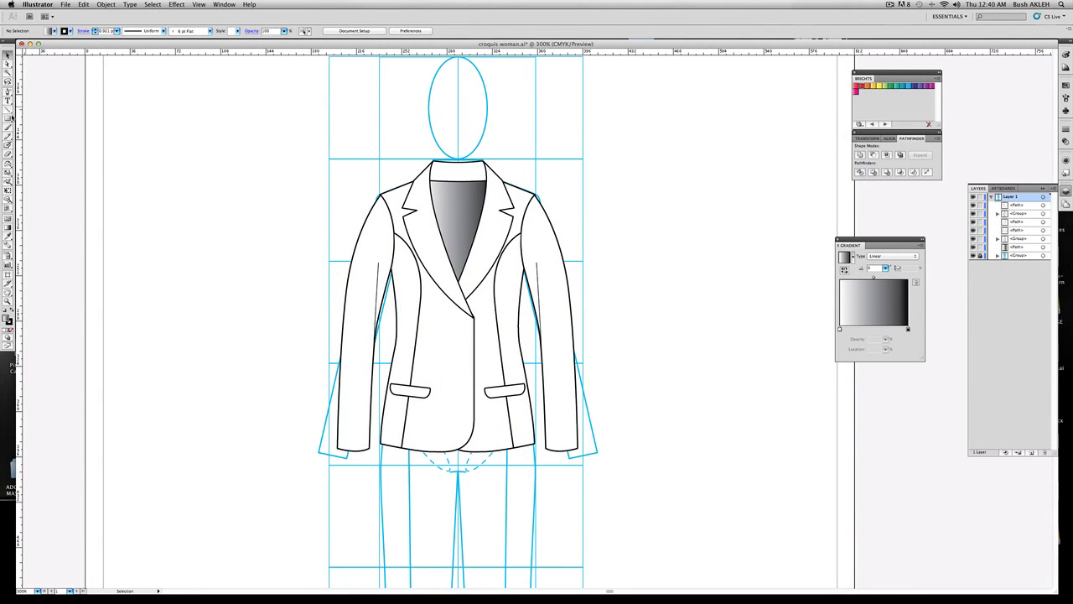
# Draw a circle about 0.14 in across beside the jacket and fill it with a pale gradient from the Metals gradient library.
pyautogui.moveTo(8, 118); pyautogui.dragTo(47, 140)
pyautogui.moveTo(262, 212); pyautogui.dragTo(274, 224)
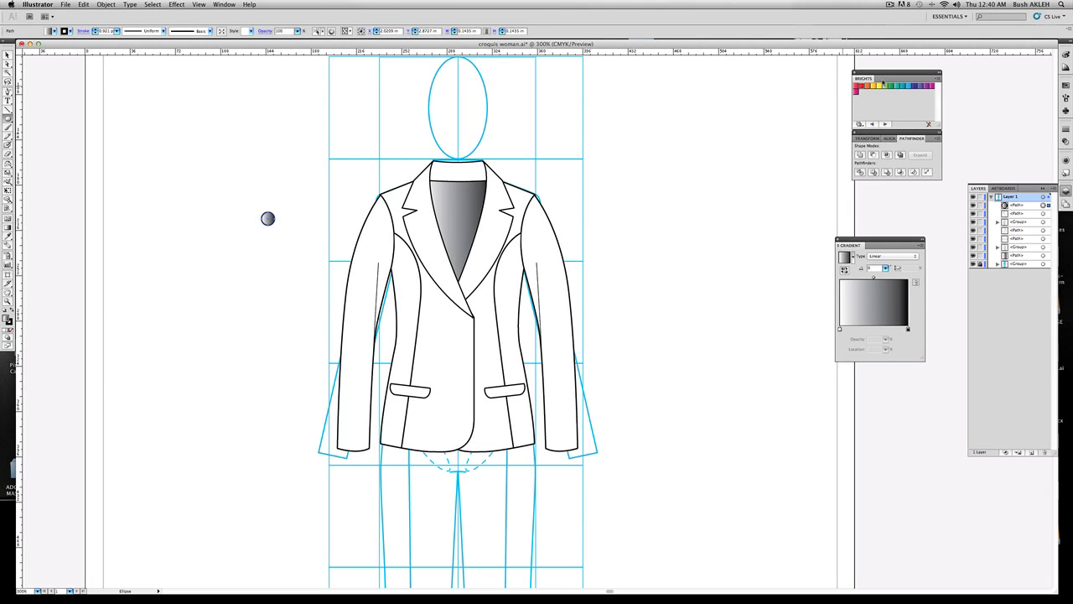
pyautogui.click(1066, 86)
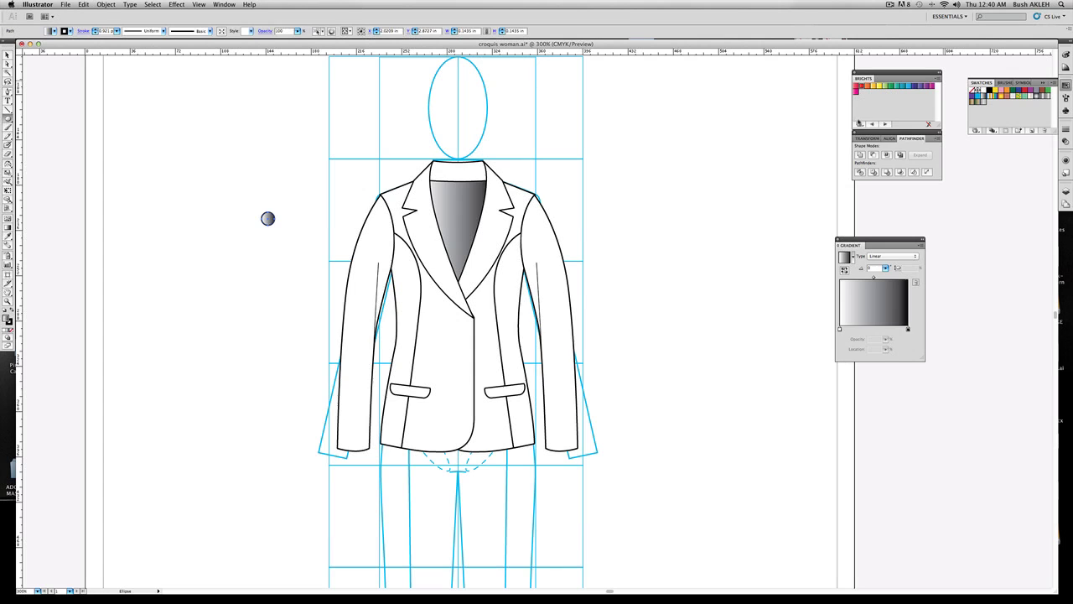
pyautogui.click(859, 123)
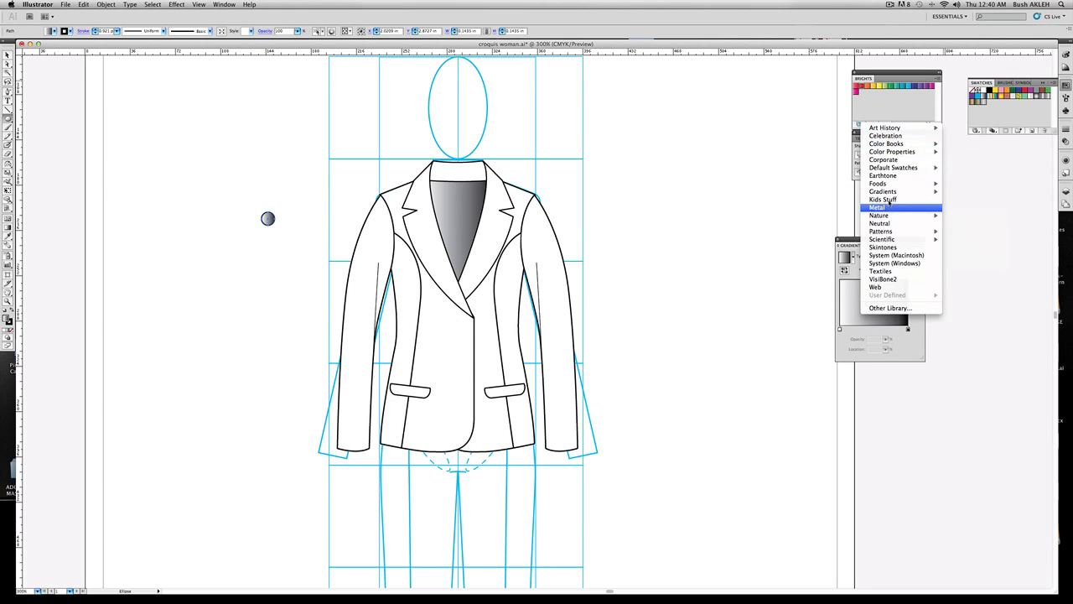
pyautogui.moveTo(893, 192)
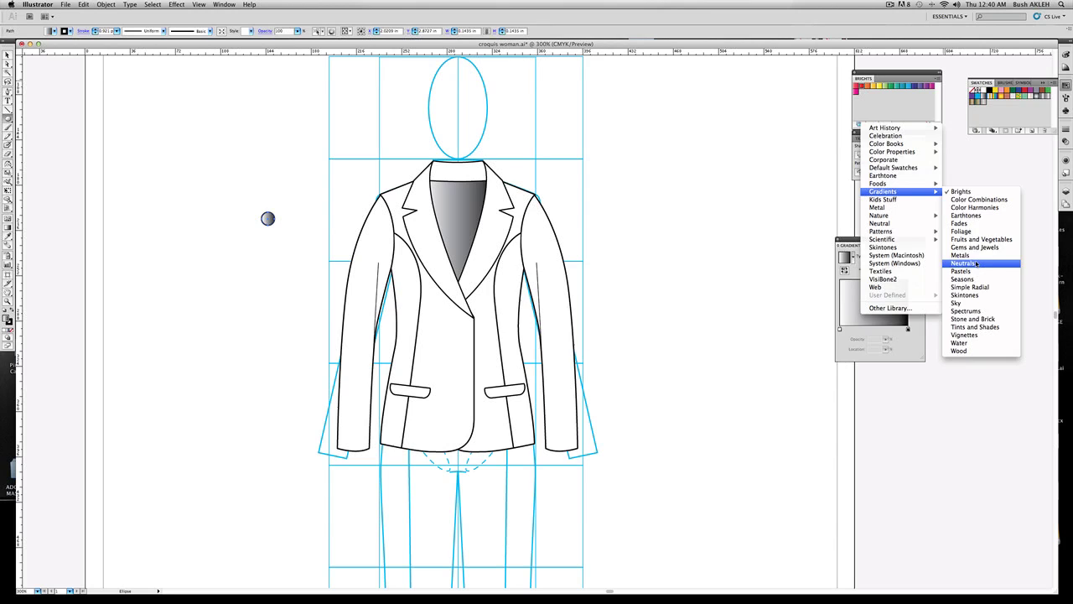
pyautogui.click(970, 255)
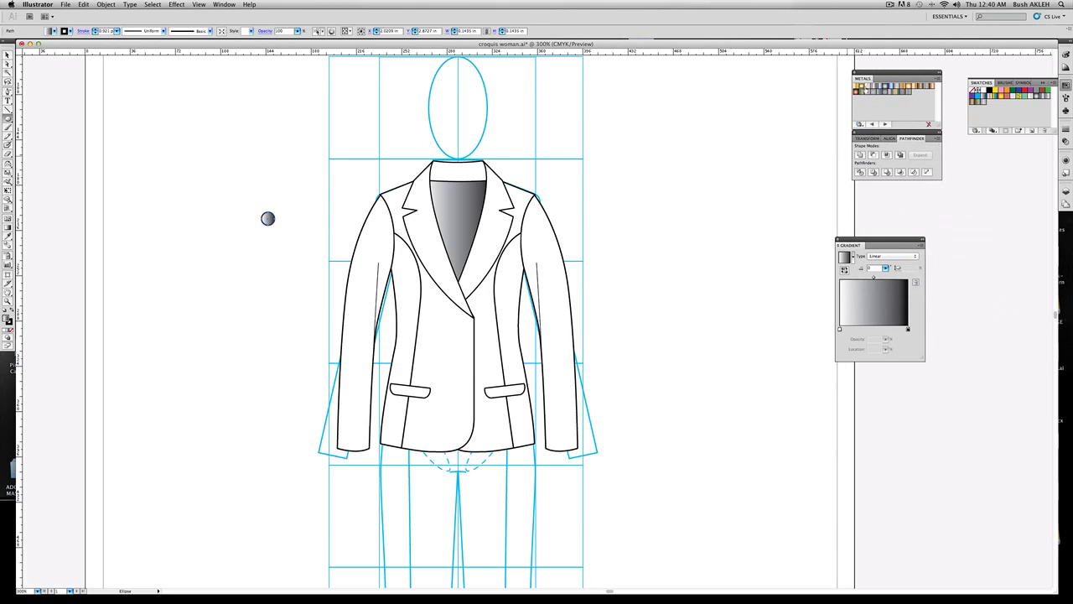
pyautogui.click(866, 88)
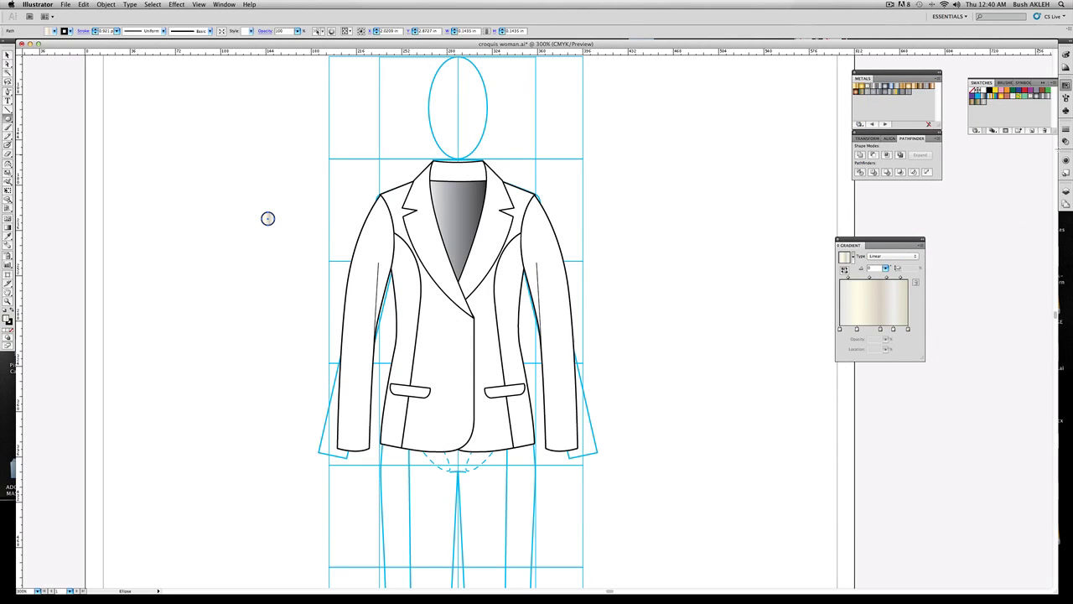
# Set the circle's stroke weight to 0.25 pt.
pyautogui.click(1066, 130)
pyautogui.click(1026, 136)
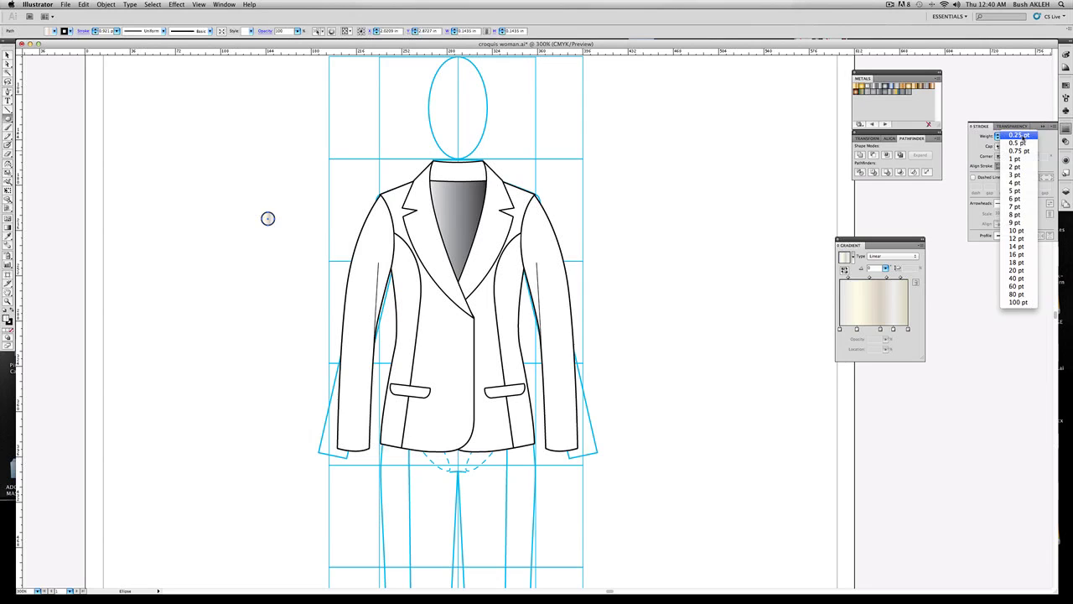
pyautogui.click(1017, 135)
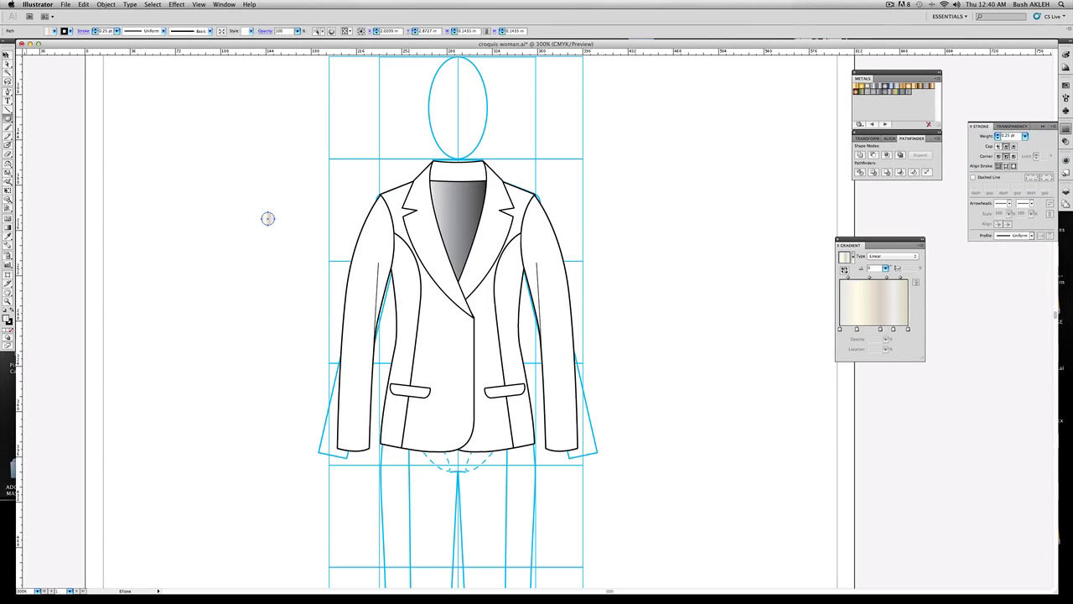
# Make a smaller copy of the circle, about 0.1 in across, and align both circles' centers horizontally and vertically.
pyautogui.press('v')
pyautogui.click(250, 196)
pyautogui.click(268, 219)
pyautogui.moveTo(268, 220); pyautogui.dragTo(284, 239)
pyautogui.moveTo(254, 198); pyautogui.dragTo(294, 252)
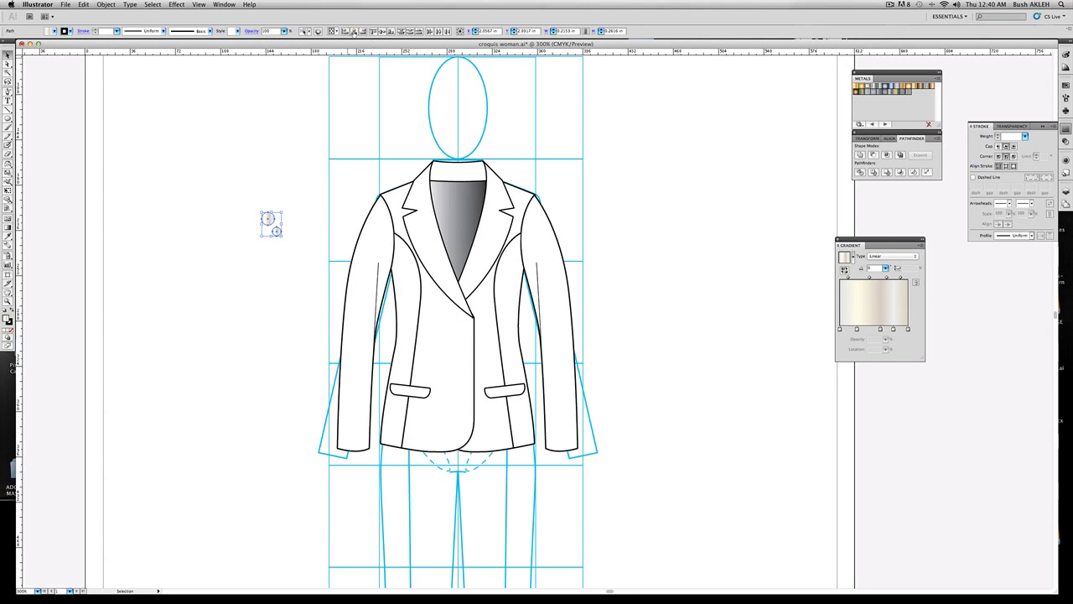
pyautogui.click(353, 31)
pyautogui.click(379, 31)
pyautogui.hscroll(-3, 319, 142)
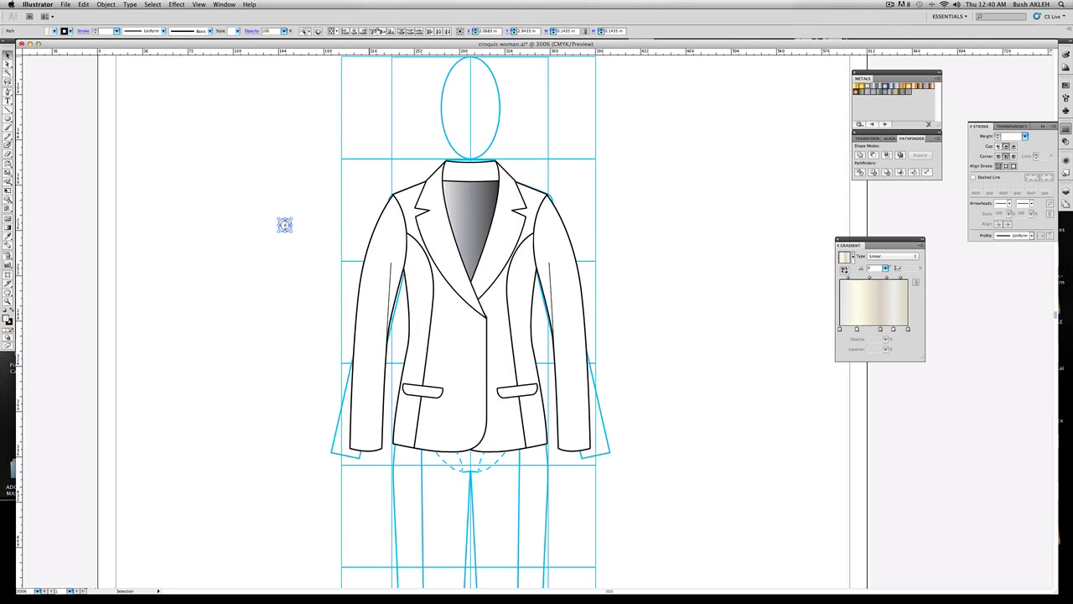
# Set the gradient angle of the inner button circle to -38 degrees.
pyautogui.click(283, 224)
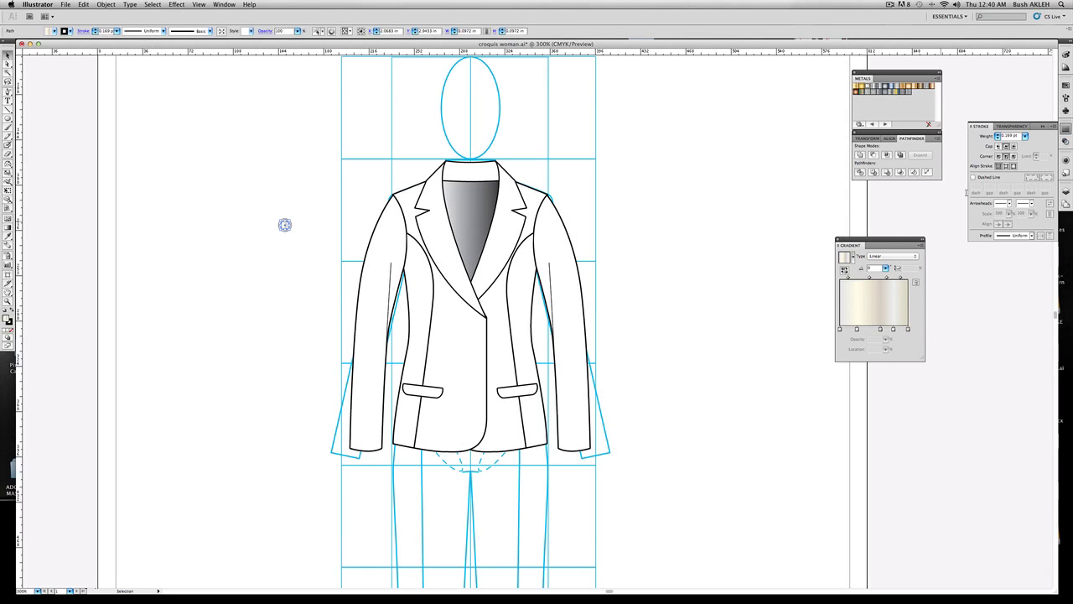
pyautogui.click(885, 267)
pyautogui.moveTo(866, 278); pyautogui.dragTo(869, 278)
pyautogui.click(324, 218)
pyautogui.click(285, 225)
pyautogui.click(885, 268)
pyautogui.moveTo(869, 277); pyautogui.dragTo(858, 276)
pyautogui.click(741, 246)
pyautogui.click(538, 223)
pyautogui.click(616, 212)
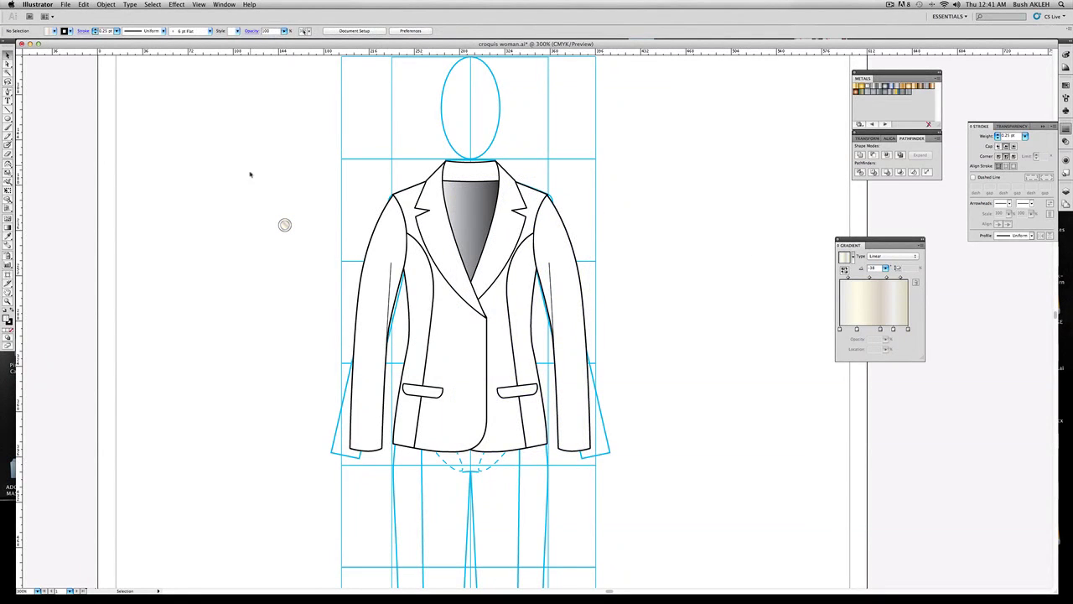
# Group the two concentric circles into one button.
pyautogui.moveTo(252, 186); pyautogui.dragTo(304, 246)
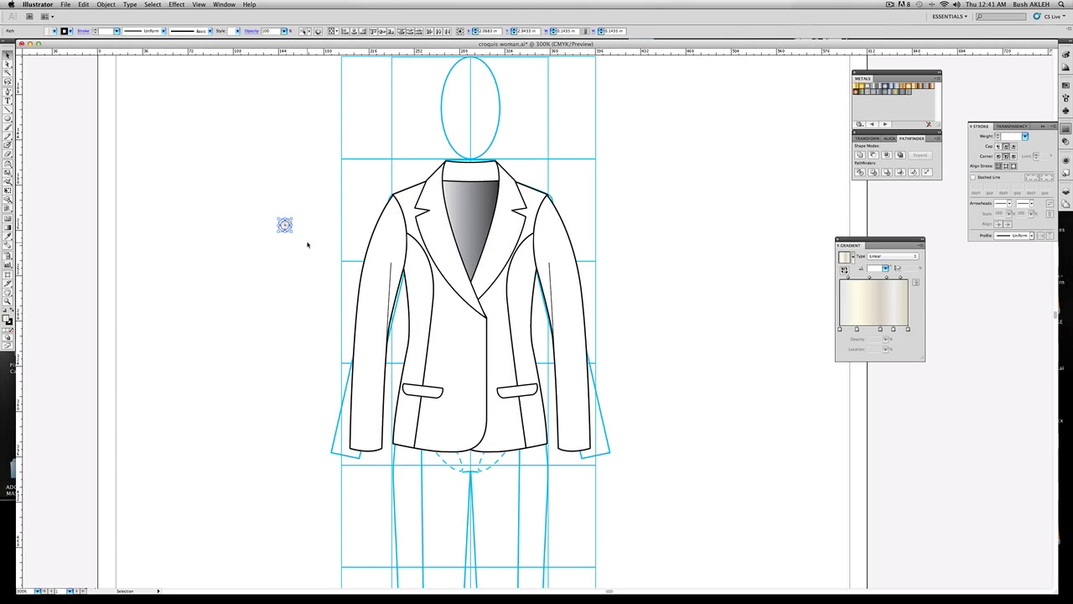
pyautogui.press('a')
pyautogui.press('super+g')
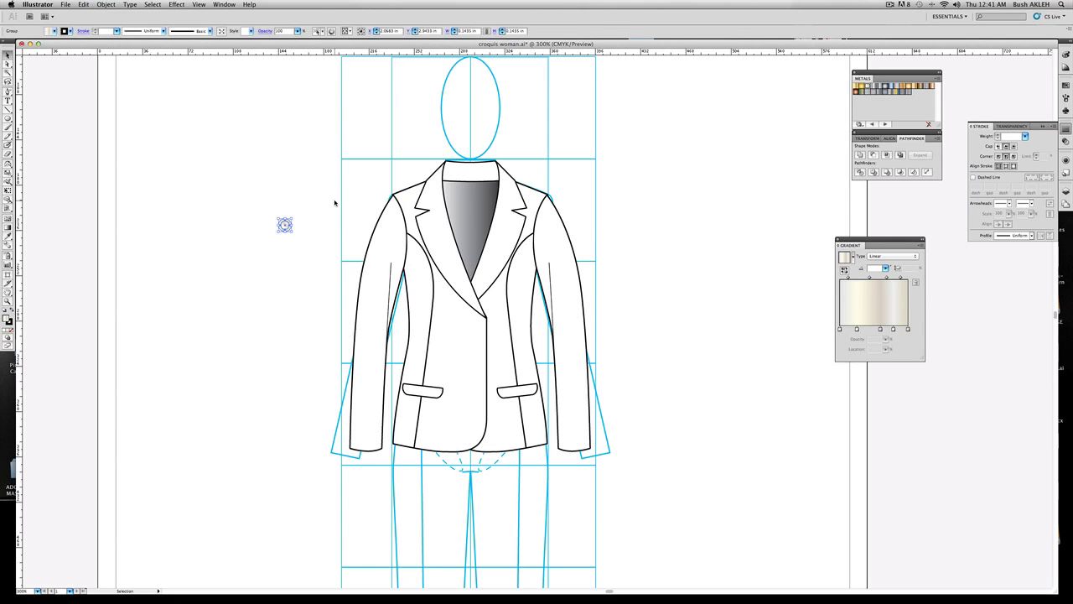
pyautogui.click(336, 203)
# Draw an unfilled rectangle about 0.21 by 0.04 in across the button and set its stroke weight to 0.1 pt.
pyautogui.moveTo(8, 118); pyautogui.dragTo(44, 119)
pyautogui.moveTo(274, 221); pyautogui.dragTo(294, 226)
pyautogui.press('/')
pyautogui.moveTo(1018, 135); pyautogui.dragTo(969, 137)
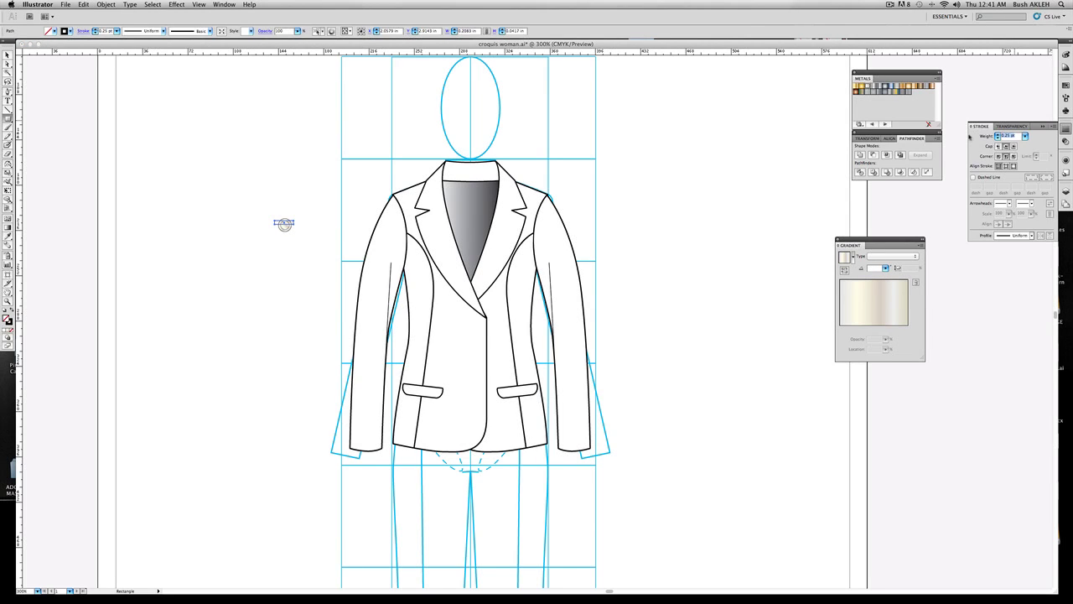
pyautogui.press('BackSpace')
pyautogui.write('.1')
pyautogui.press('Return')
# Apply a Zig Zag effect to the thin rectangle with relative size 4%, 49 ridges per segment and corner points.
pyautogui.click(174, 4)
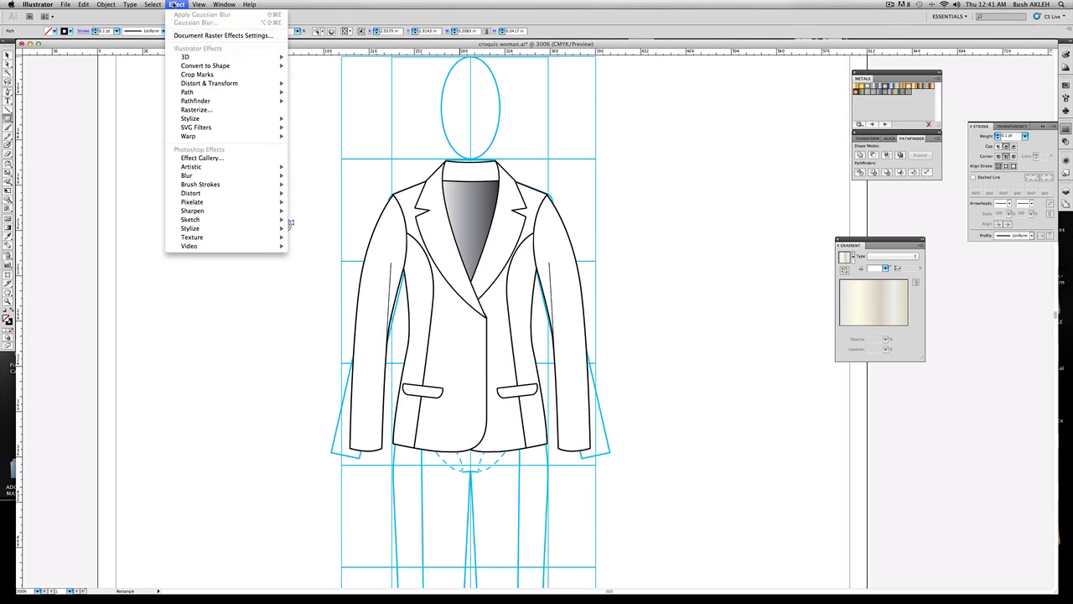
pyautogui.moveTo(252, 83)
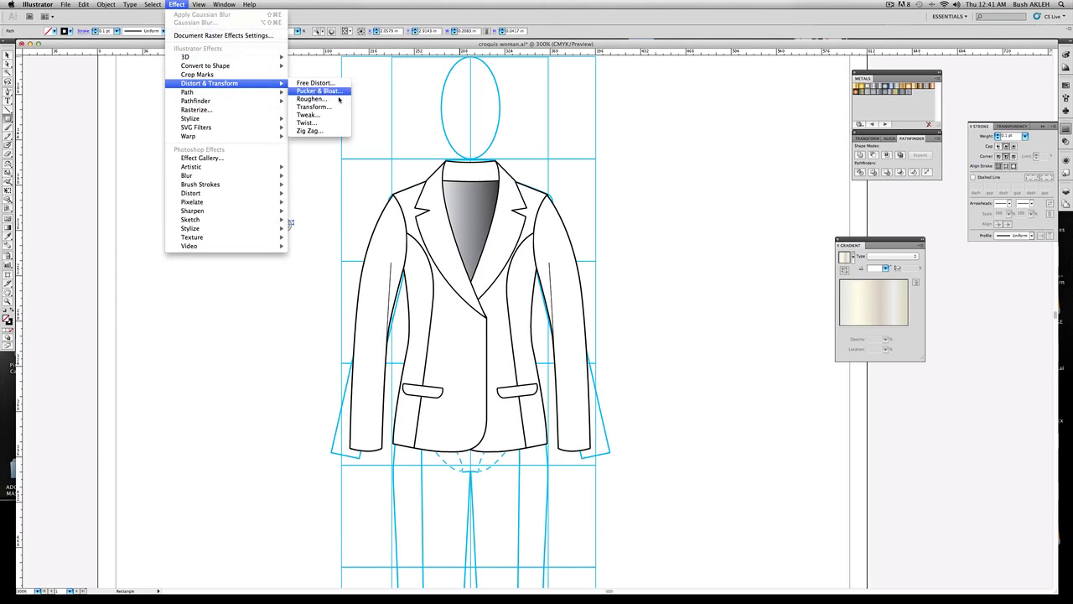
pyautogui.click(311, 130)
pyautogui.click(380, 146)
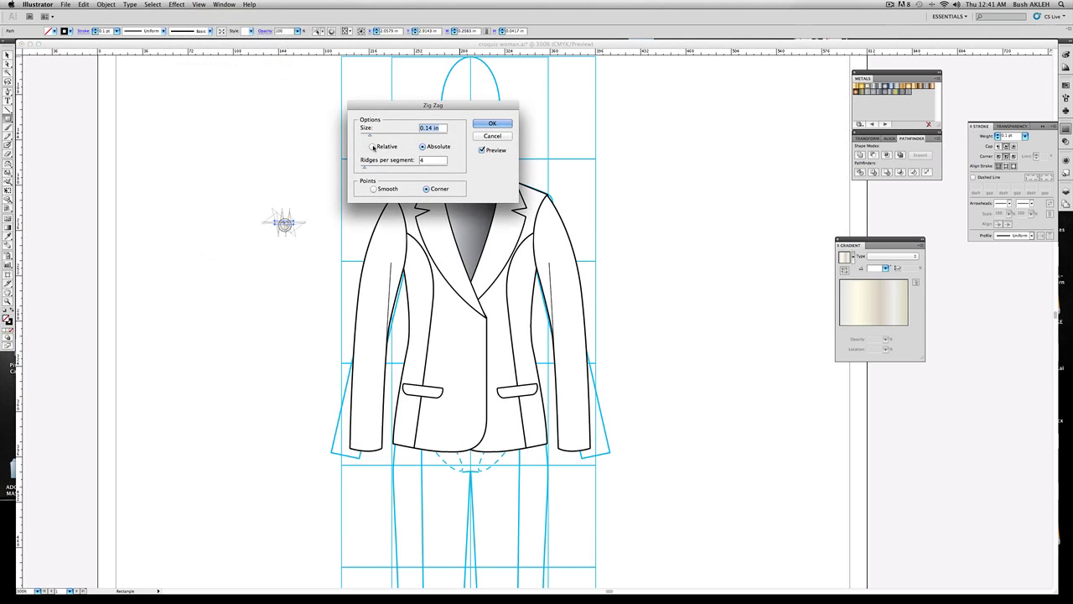
pyautogui.moveTo(371, 136); pyautogui.dragTo(397, 168)
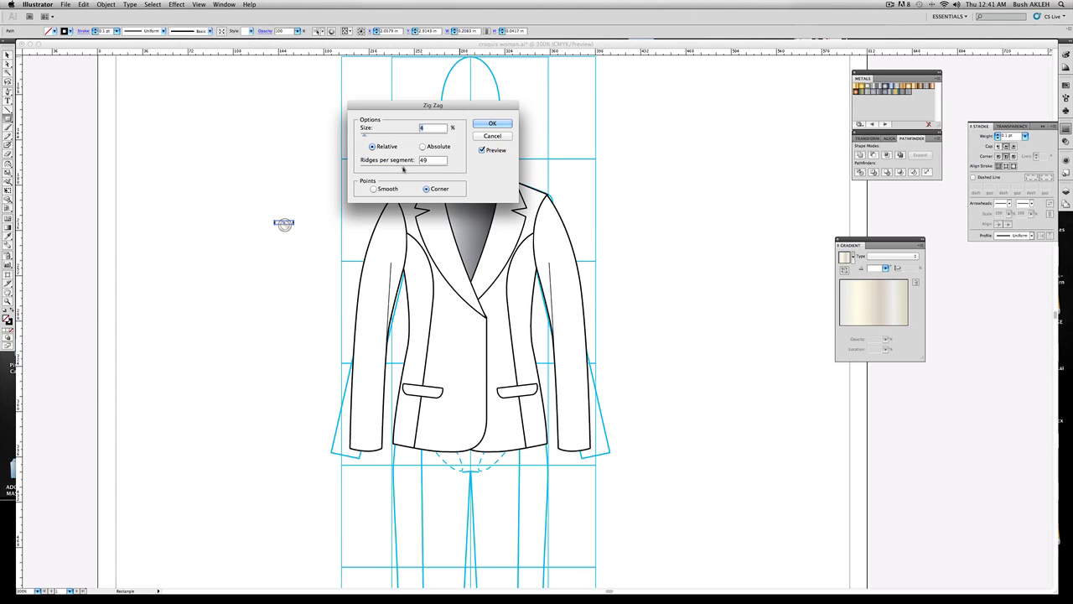
pyautogui.click(492, 123)
pyautogui.click(227, 189)
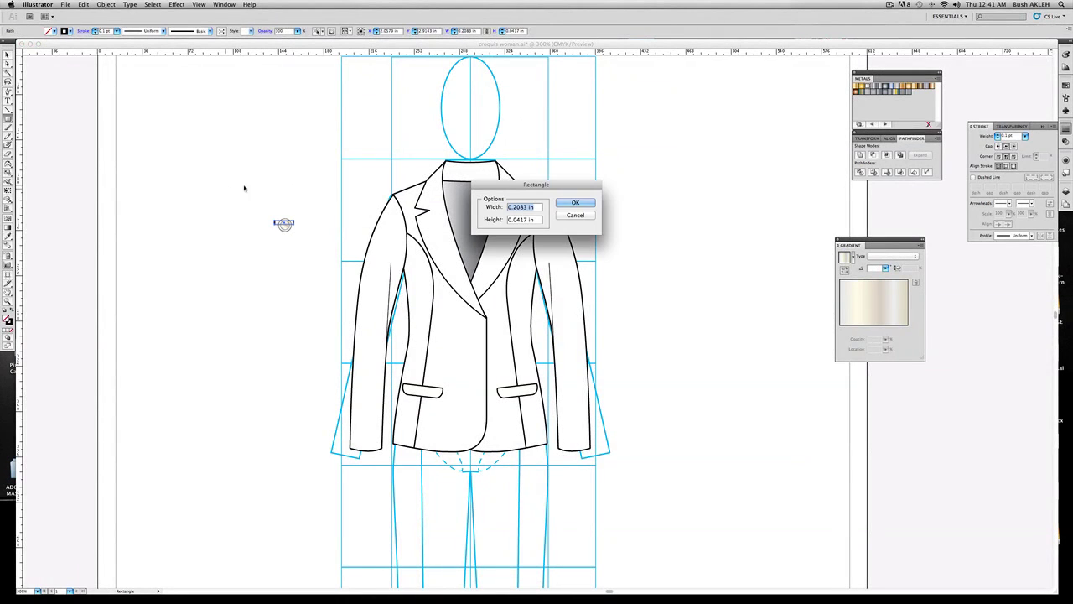
pyautogui.click(575, 216)
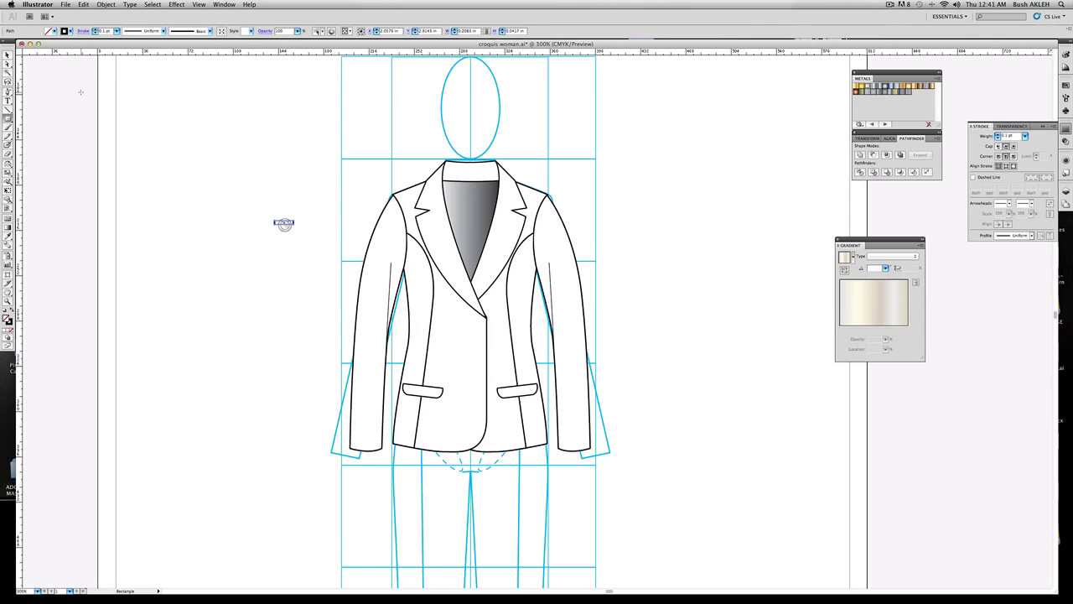
# Center the zig-zag rectangle and the button group on each other horizontally and vertically.
pyautogui.press('v')
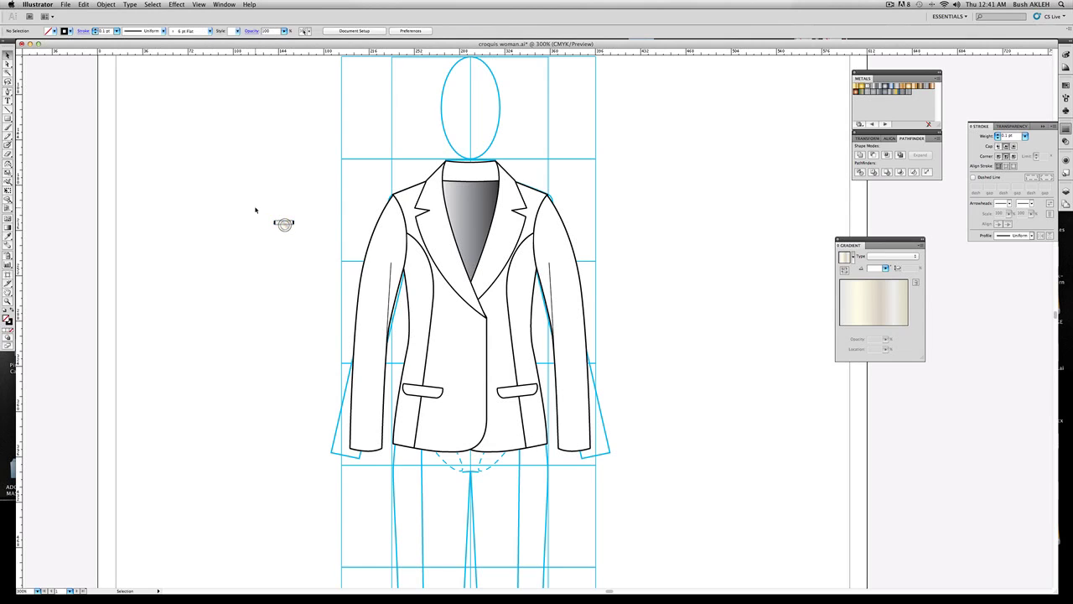
pyautogui.moveTo(257, 210); pyautogui.dragTo(305, 241)
pyautogui.click(354, 32)
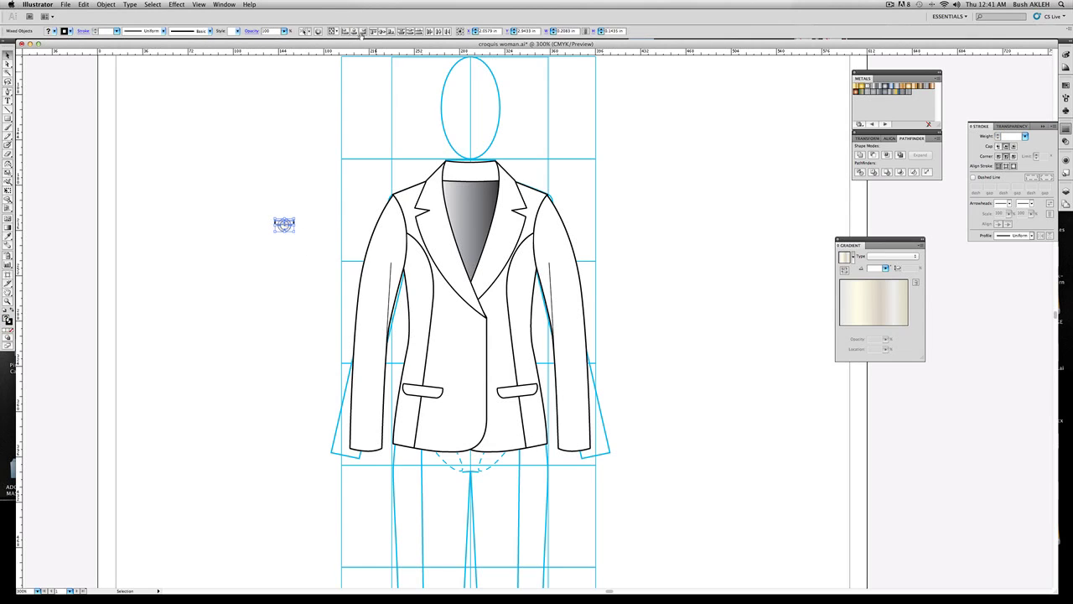
pyautogui.click(382, 31)
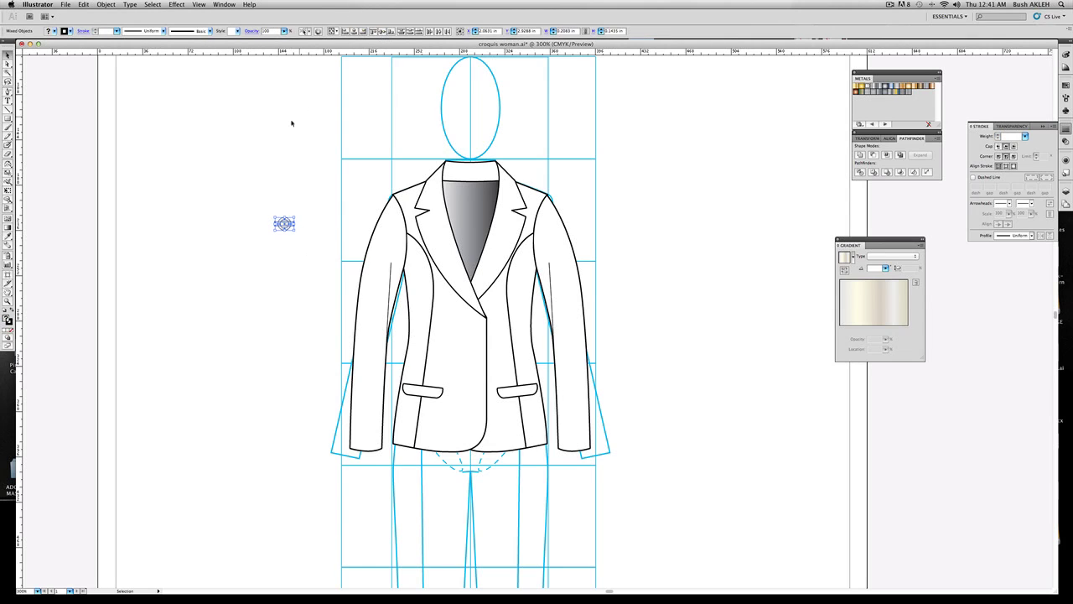
pyautogui.click(244, 193)
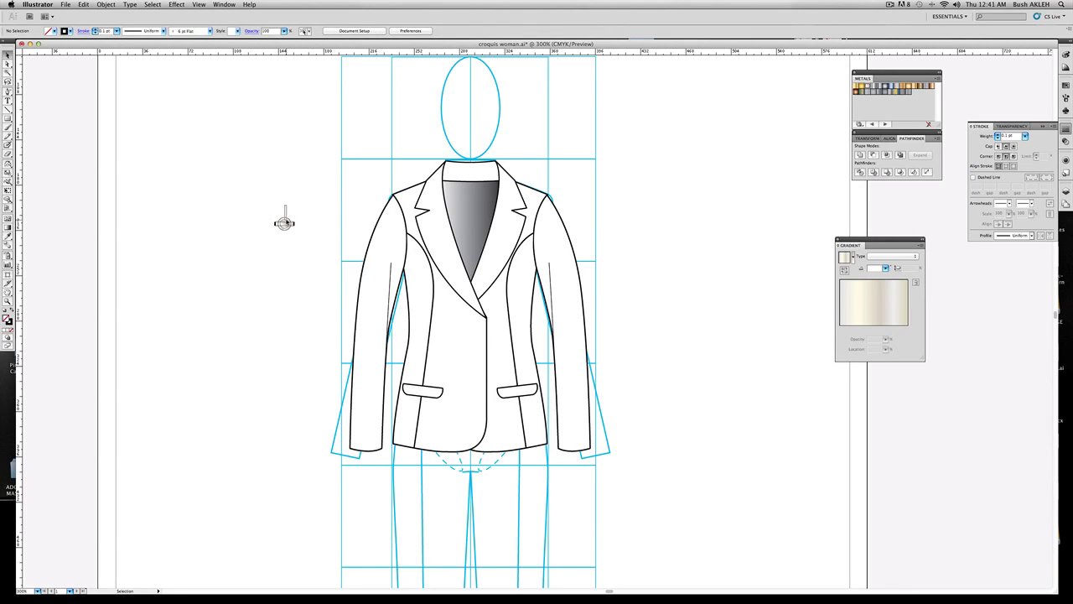
# Bring the button group in front of the zig-zag rectangle.
pyautogui.click(284, 223)
pyautogui.rightClick(284, 221)
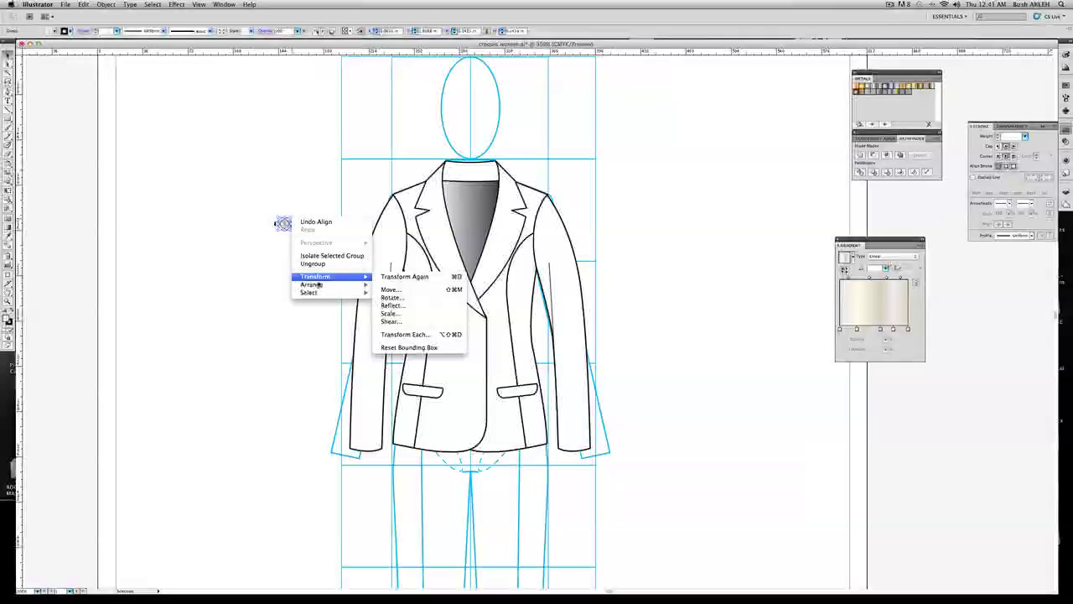
pyautogui.click(406, 285)
pyautogui.click(286, 206)
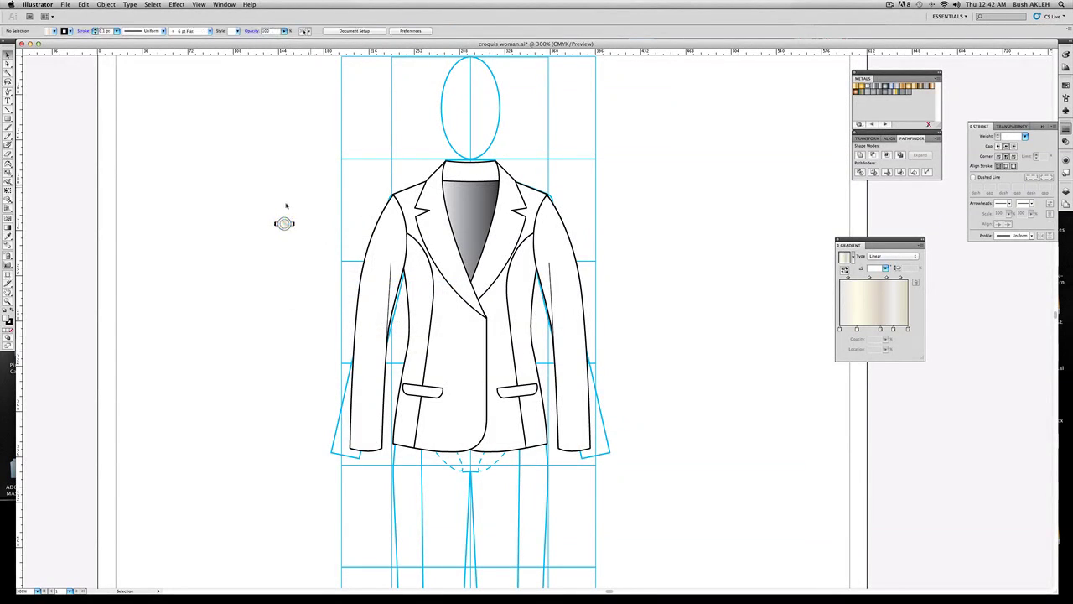
# Narrow the zig-zag rectangle behind the button to about 0.19 in wide.
pyautogui.moveTo(255, 206); pyautogui.dragTo(309, 241)
pyautogui.click(294, 234)
pyautogui.click(283, 224)
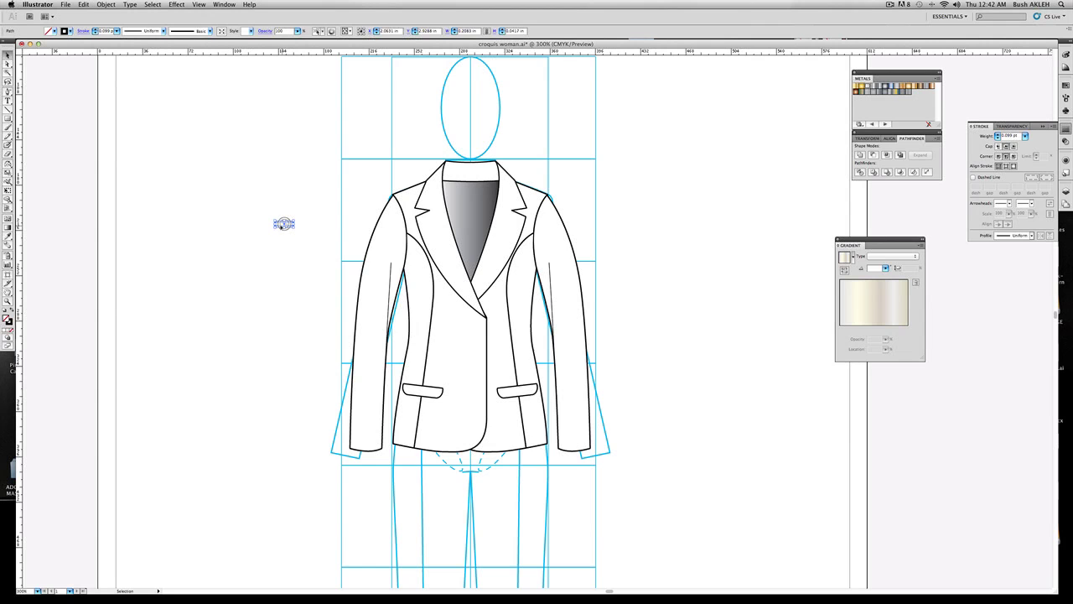
# Group the metallic button with its zig-zag stitched buttonhole.
pyautogui.click(216, 236)
pyautogui.press('z')
pyautogui.moveTo(232, 208); pyautogui.dragTo(399, 318)
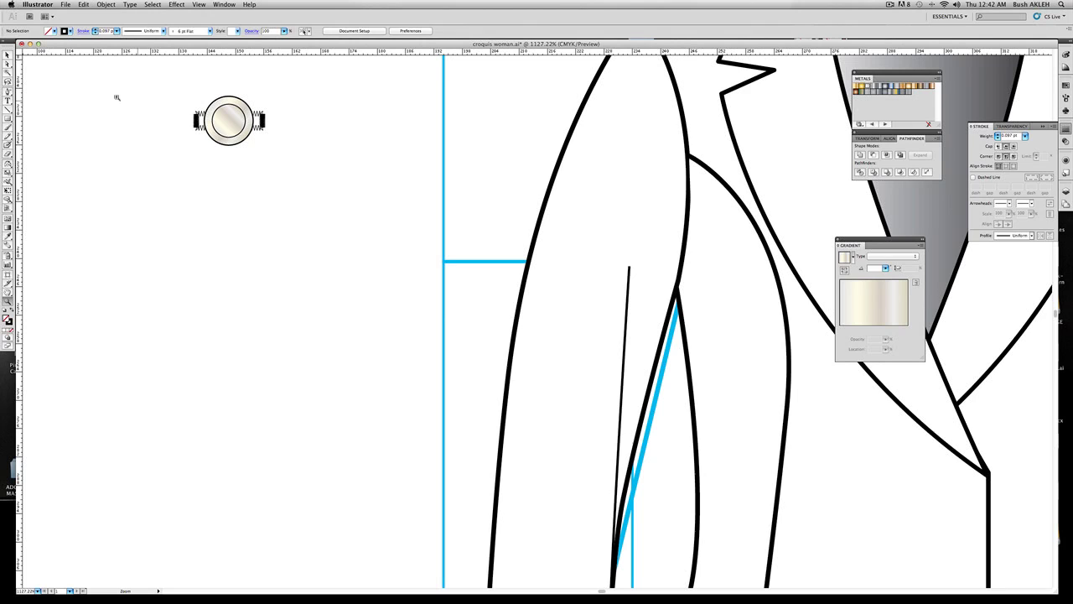
pyautogui.press('v')
pyautogui.moveTo(109, 75); pyautogui.dragTo(328, 171)
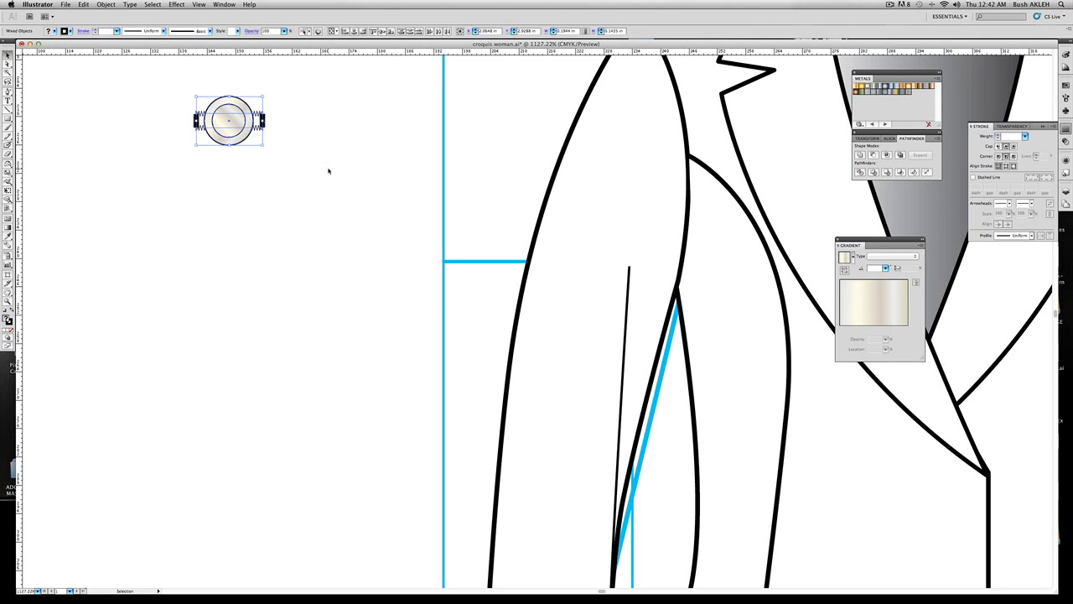
pyautogui.press('super+g')
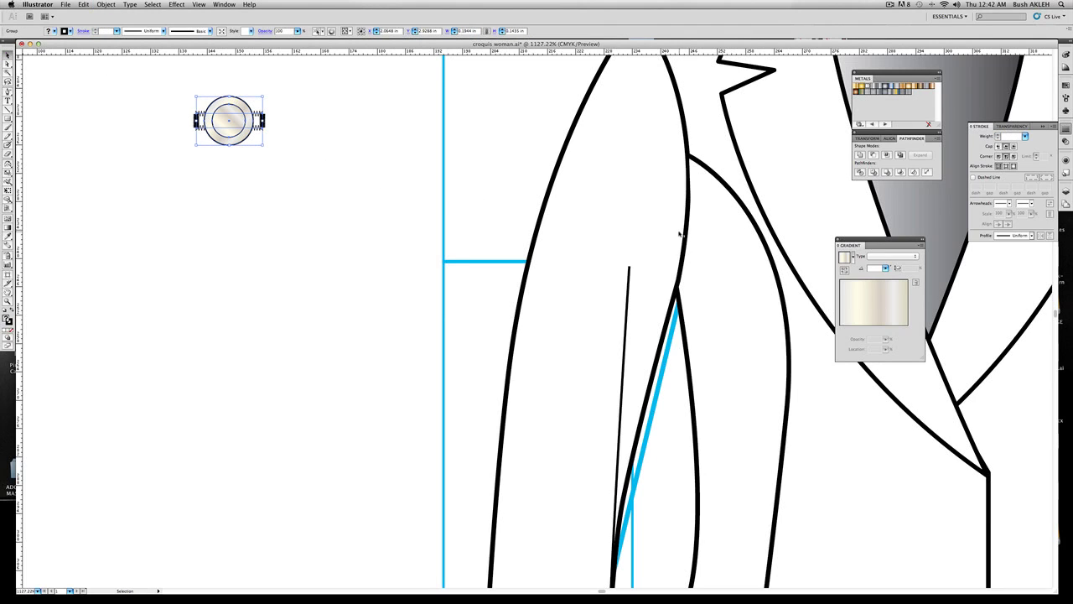
# Place the button group, about 0.08 in wide, just below the lapel's break point and add two copies straight down the front edge.
pyautogui.moveTo(231, 119); pyautogui.dragTo(403, 411)
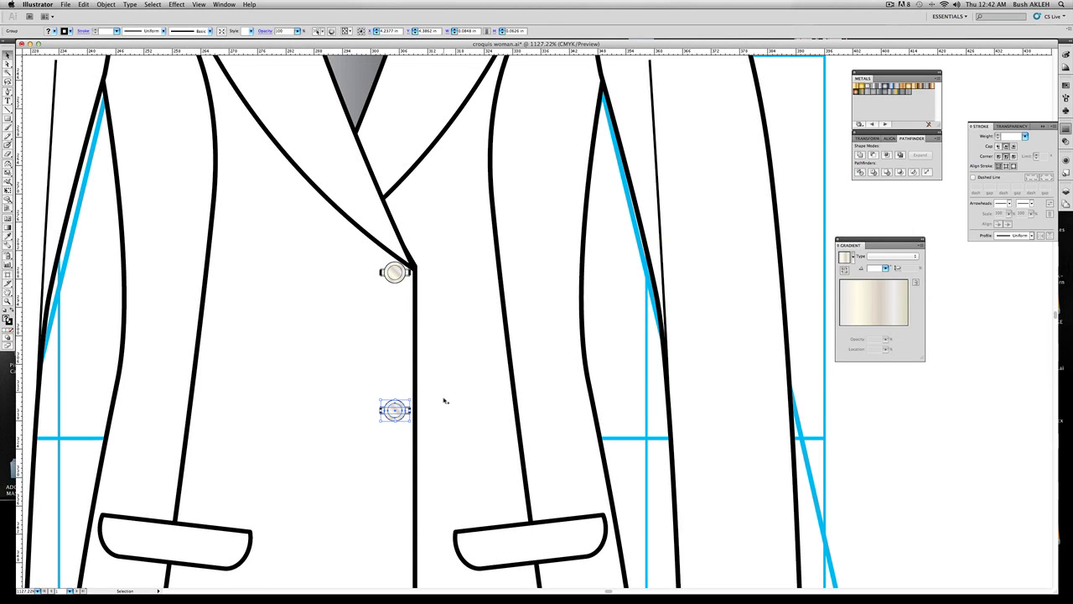
pyautogui.scroll(-5, 443, 401)
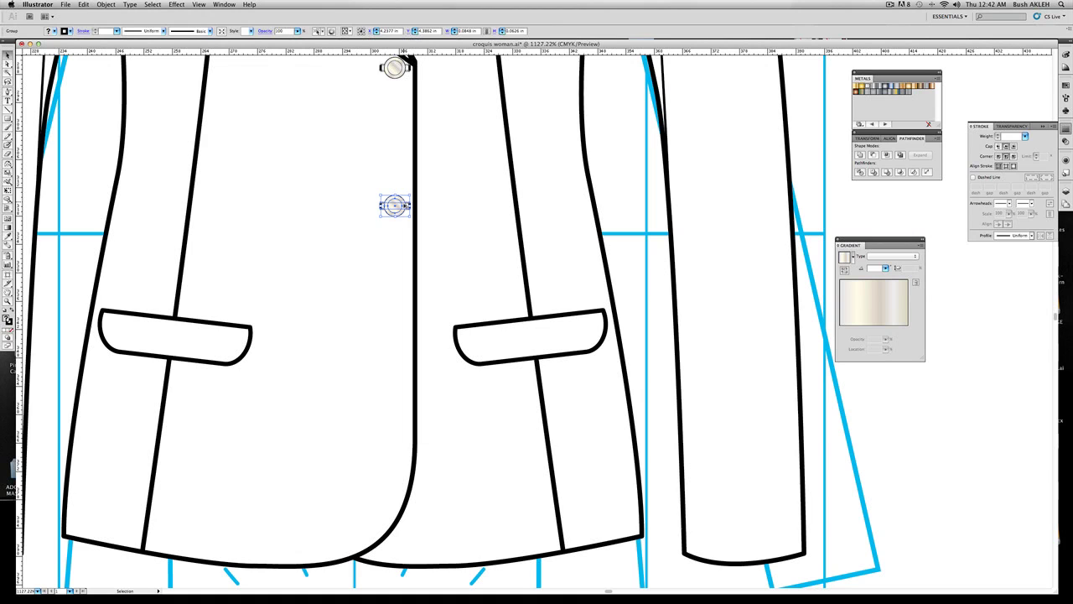
pyautogui.moveTo(397, 205); pyautogui.dragTo(396, 337)
# Distribute the three buttons with equal vertical spacing and group them.
pyautogui.keyDown('shift'); pyautogui.click(394, 206); pyautogui.keyUp('shift')
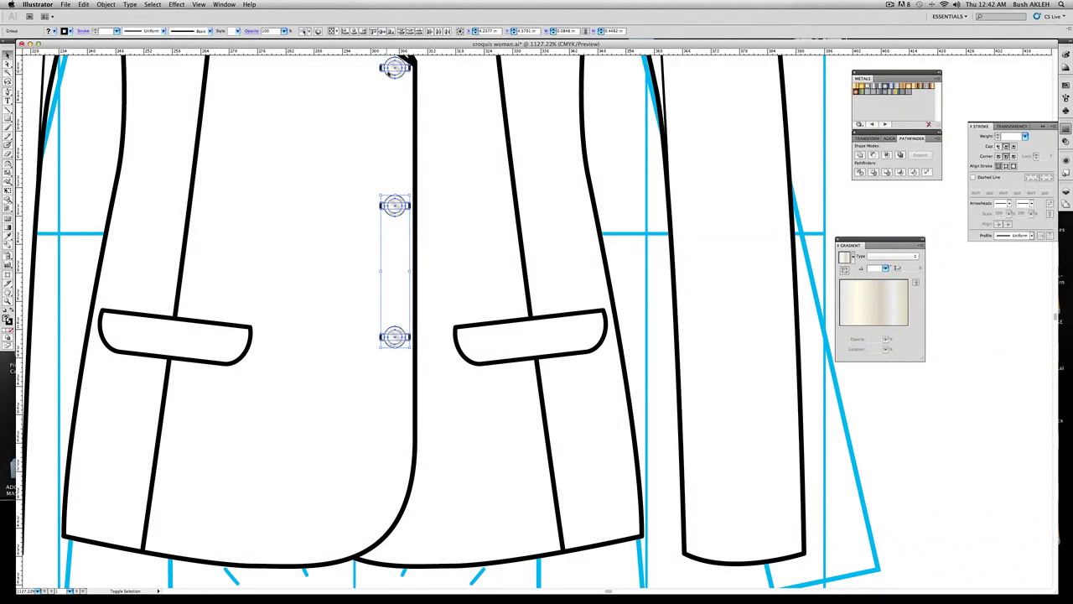
pyautogui.keyDown('shift'); pyautogui.click(394, 67); pyautogui.keyUp('shift')
pyautogui.click(888, 138)
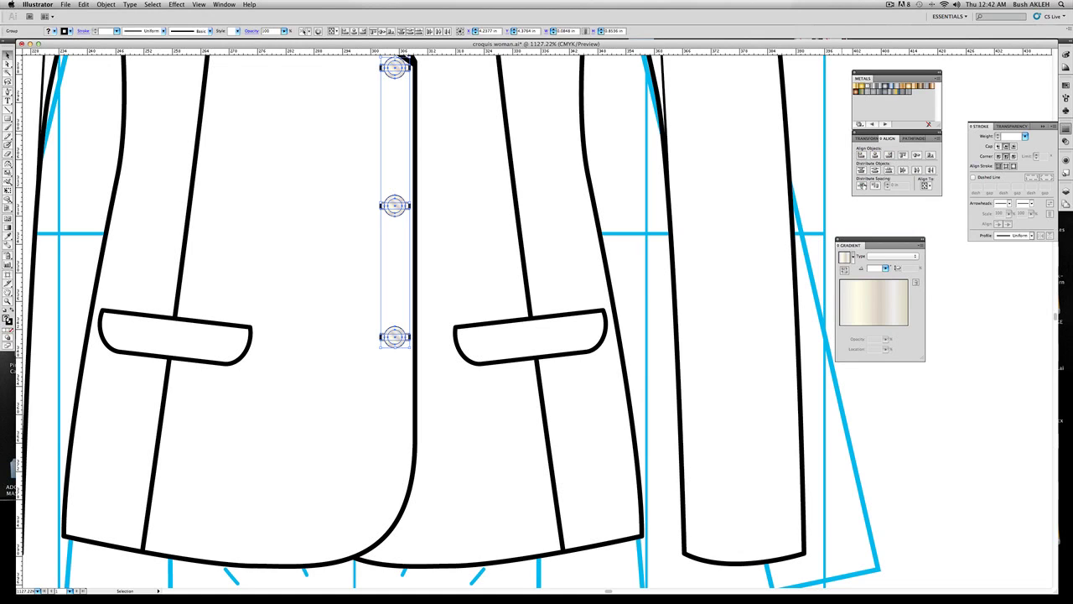
pyautogui.click(863, 187)
pyautogui.hscroll(-1, 825, 197)
pyautogui.press('super+g')
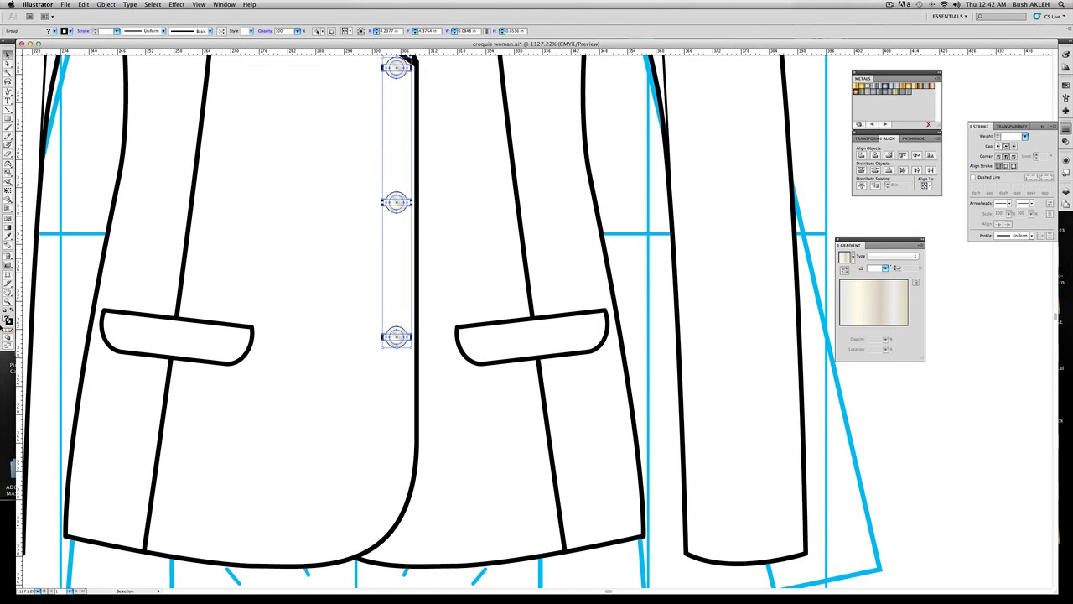
# Examine the row of buttons along the front edge against the whole blazer.
pyautogui.click(8, 300)
pyautogui.keyDown('alt'); pyautogui.click(364, 211); pyautogui.keyUp('alt')
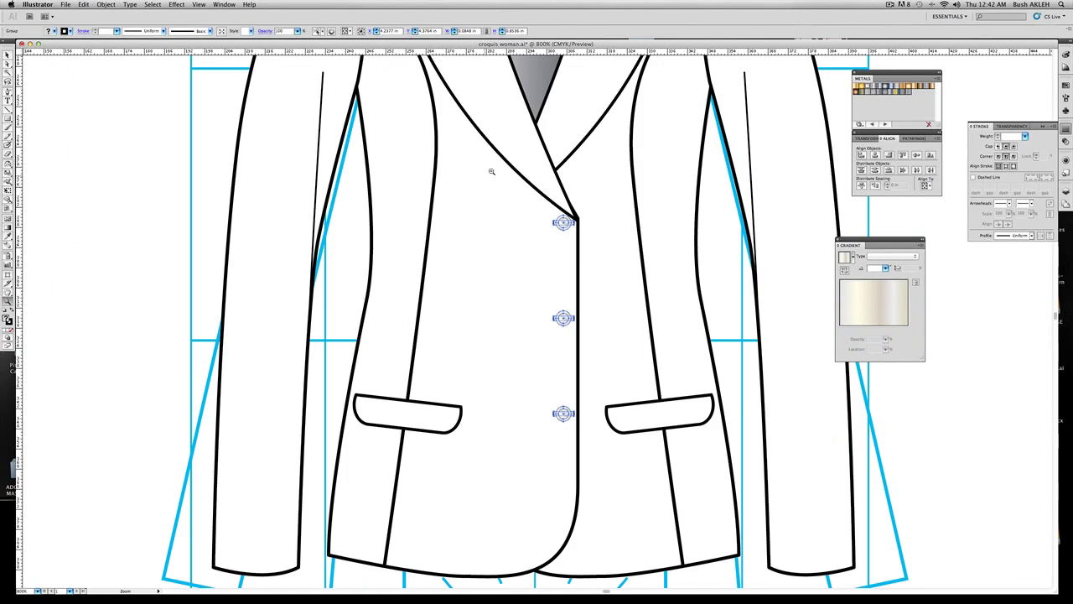
pyautogui.keyDown('alt'); pyautogui.click(568, 178); pyautogui.keyUp('alt')
pyautogui.keyDown('alt'); pyautogui.click(558, 382); pyautogui.keyUp('alt')
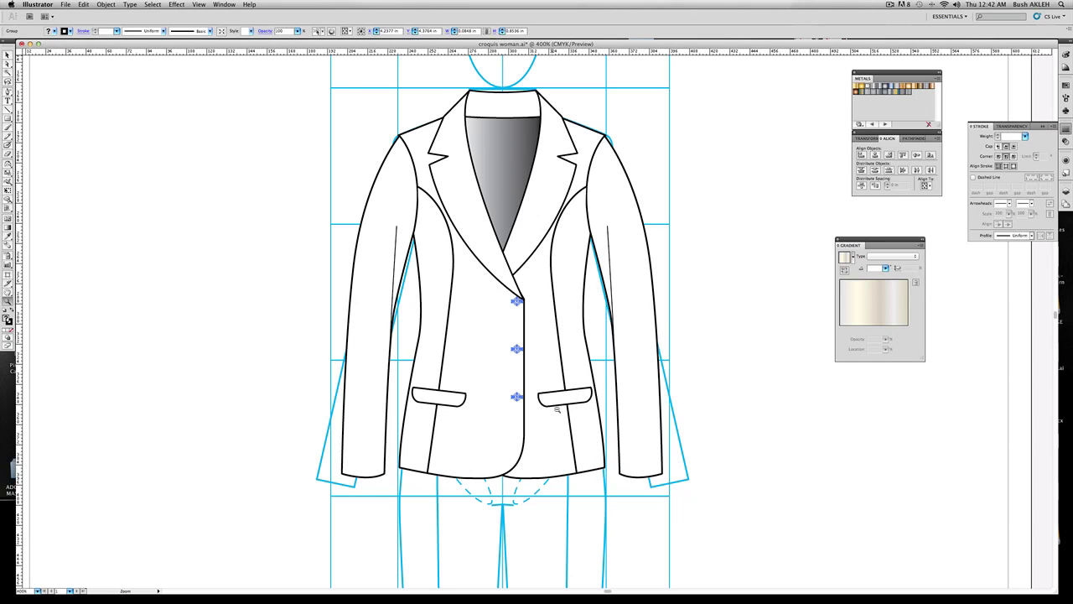
pyautogui.click(8, 55)
pyautogui.click(171, 116)
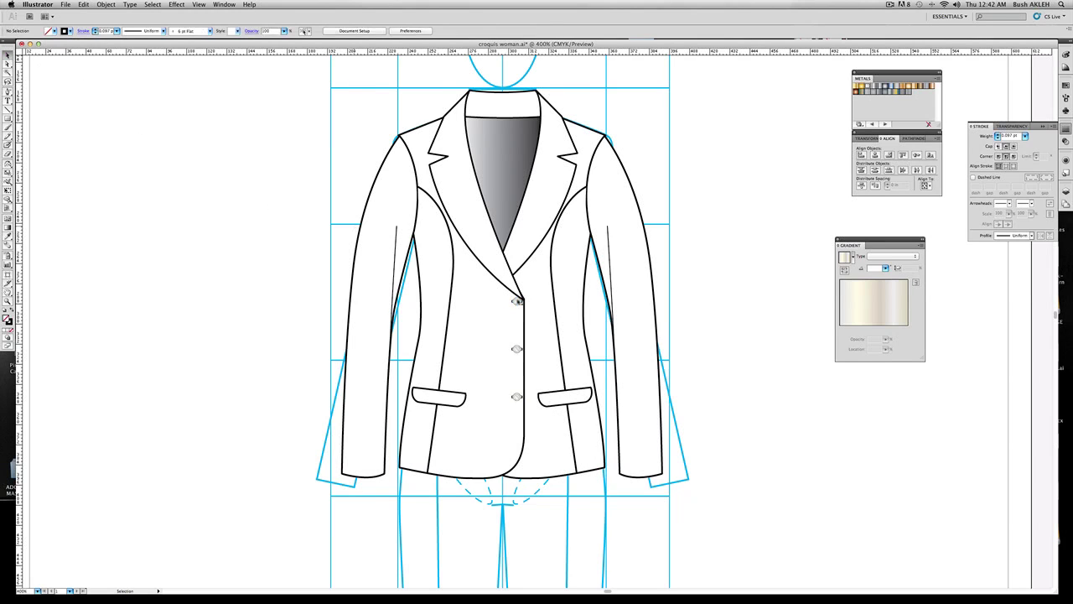
pyautogui.hscroll(-1, 519, 301)
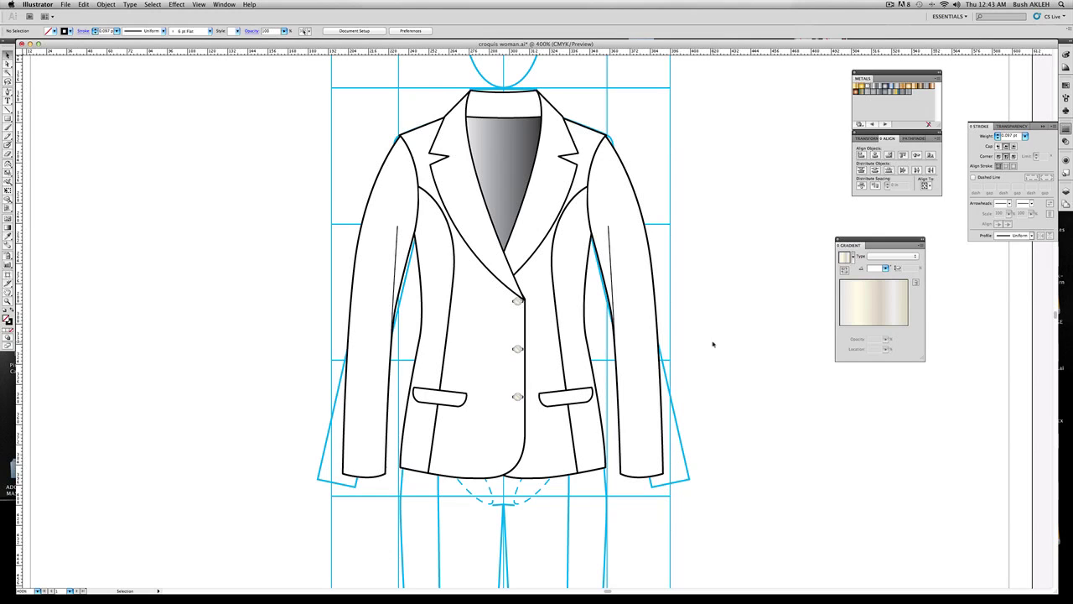
# Ungroup the left and right halves of the blazer.
pyautogui.click(391, 220)
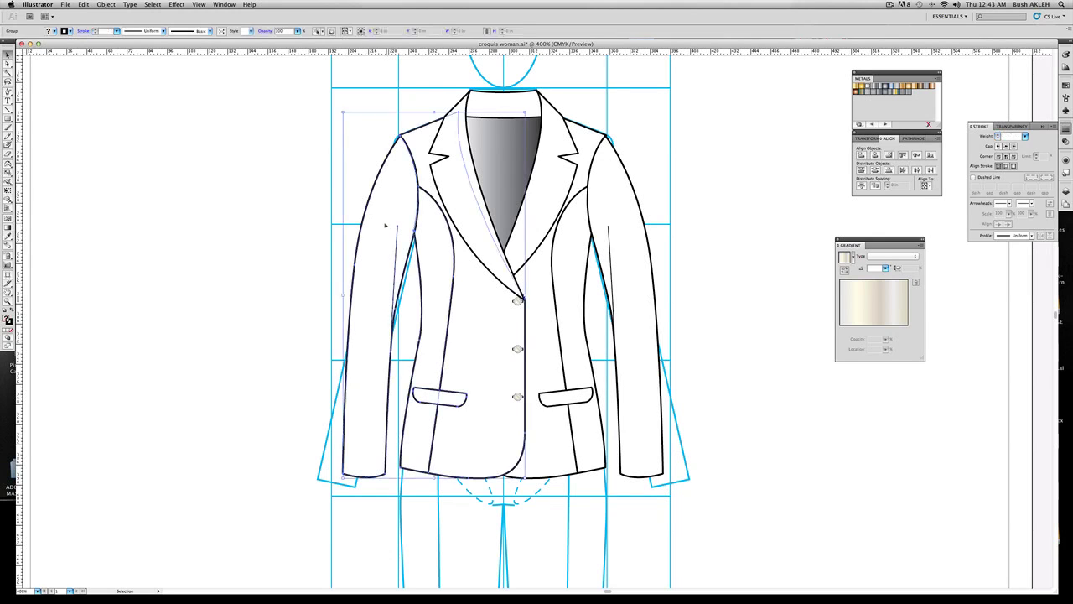
pyautogui.rightClick(390, 210)
pyautogui.click(408, 256)
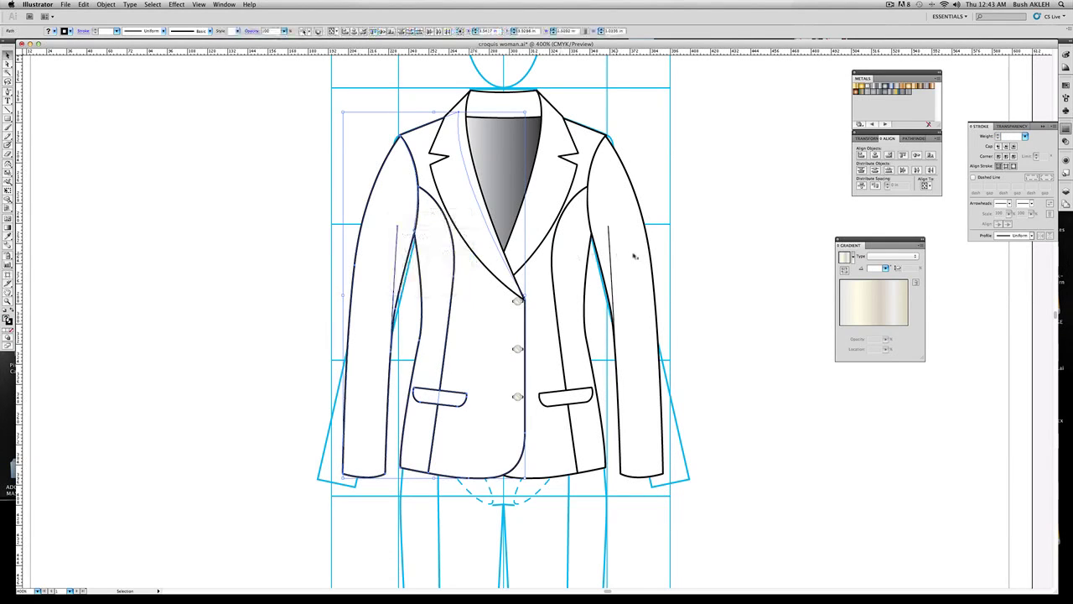
pyautogui.click(637, 248)
pyautogui.rightClick(636, 249)
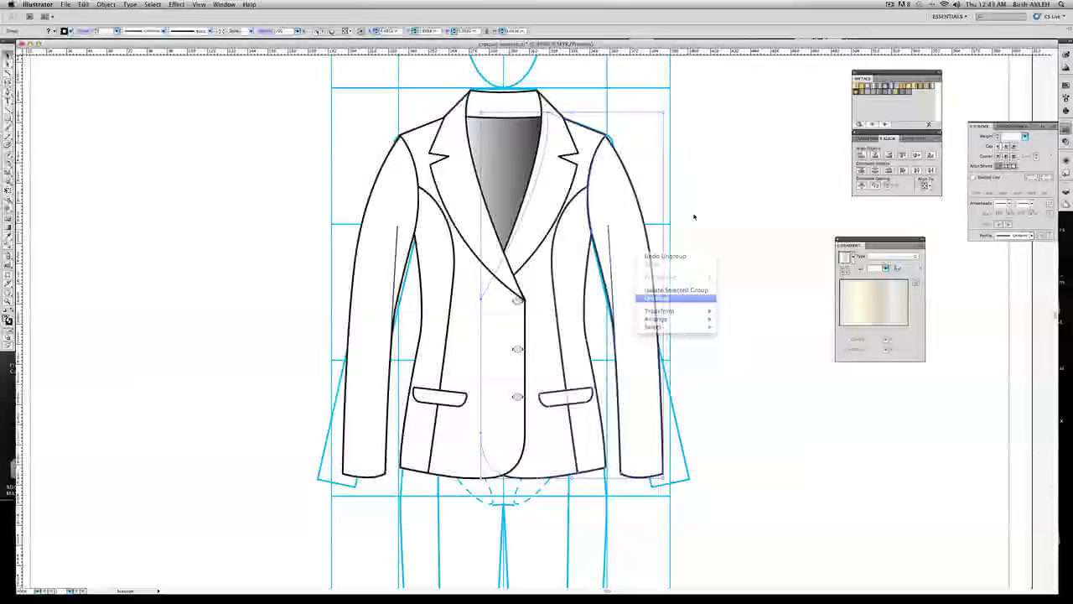
pyautogui.click(656, 298)
# Move both sleeves together slightly so the left sleeve's top meets the end of the left shoulder seam.
pyautogui.moveTo(325, 200); pyautogui.dragTo(397, 286)
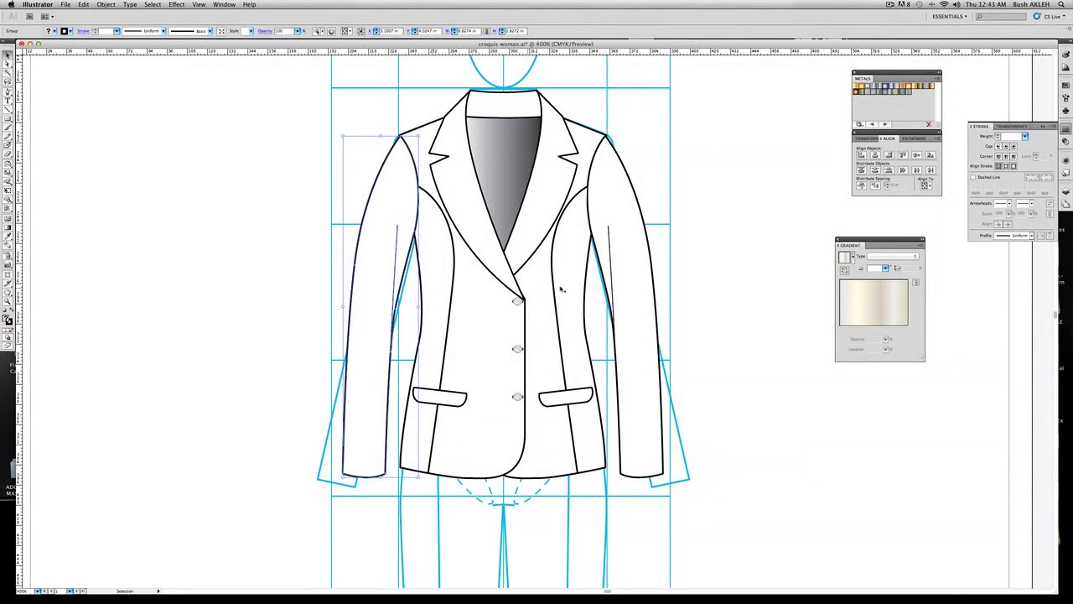
pyautogui.moveTo(700, 273); pyautogui.dragTo(604, 317)
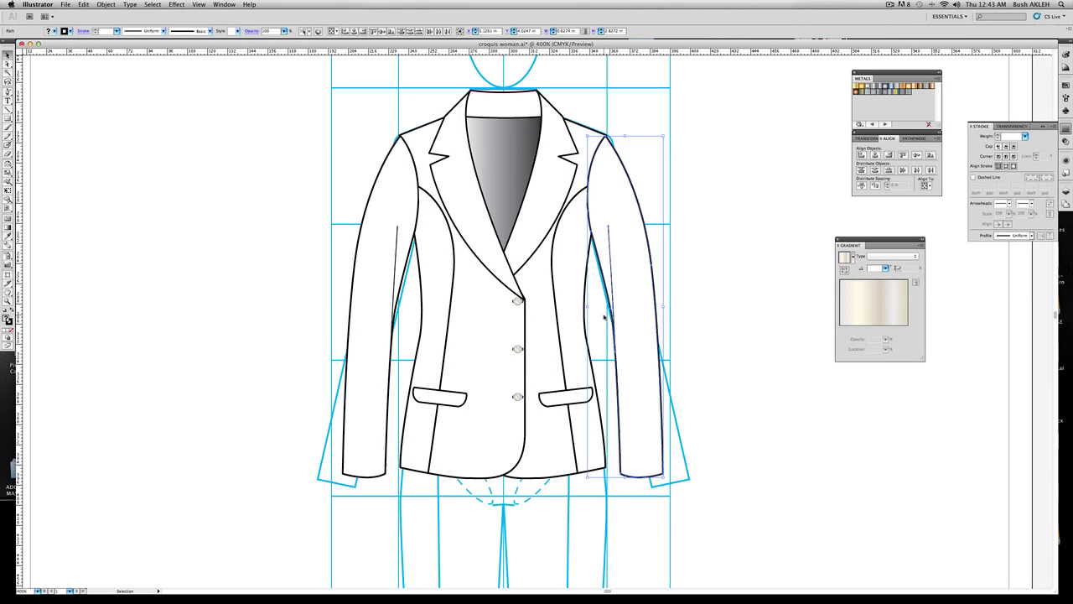
pyautogui.click(603, 316)
pyautogui.keyDown('shift'); pyautogui.click(379, 177); pyautogui.keyUp('shift')
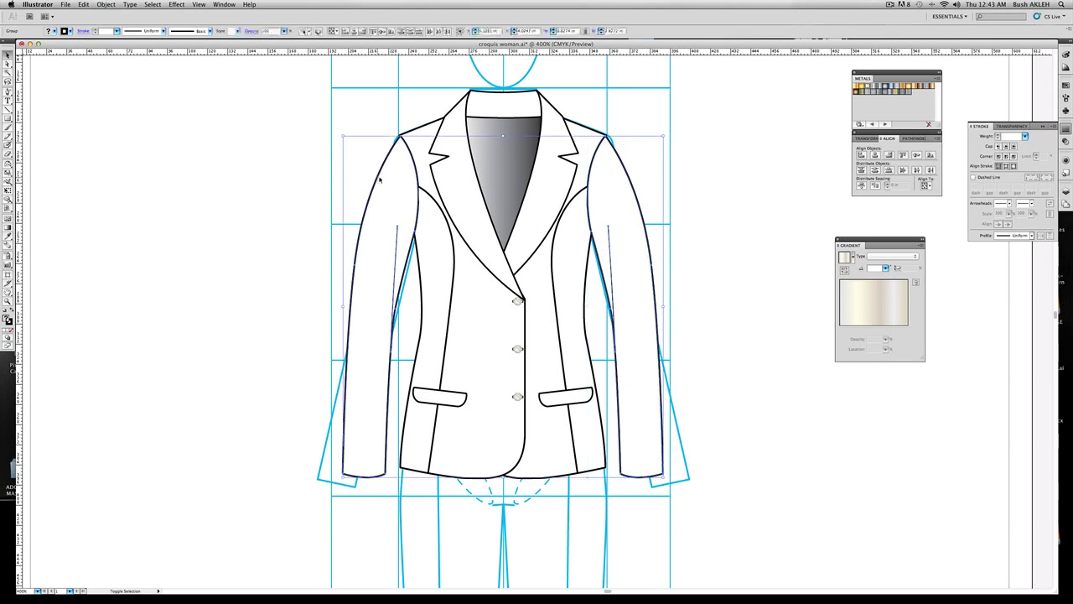
pyautogui.press('z')
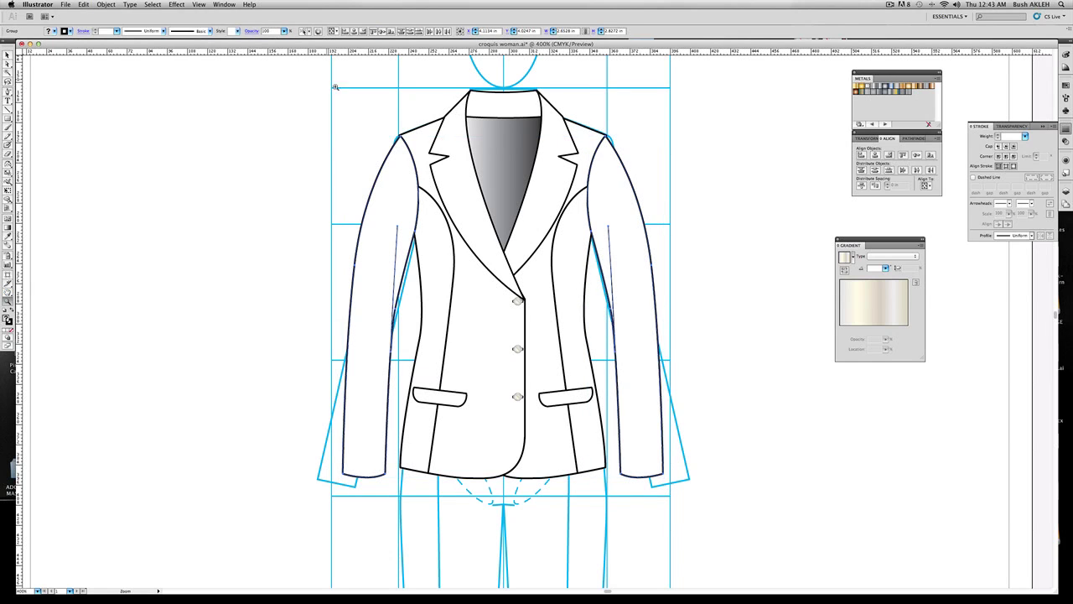
pyautogui.moveTo(334, 86); pyautogui.dragTo(656, 203)
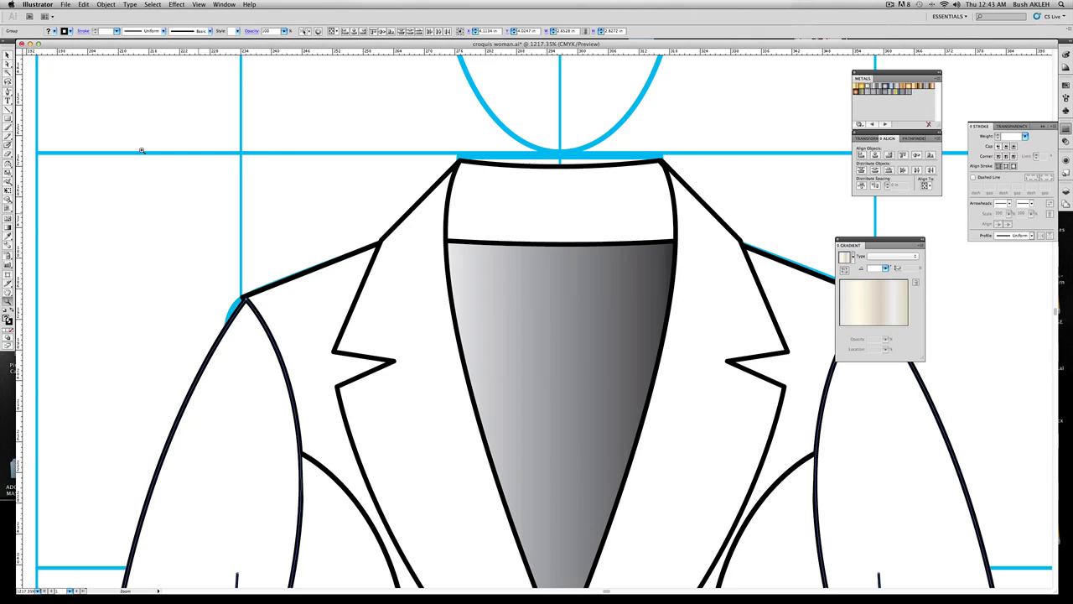
pyautogui.press('v')
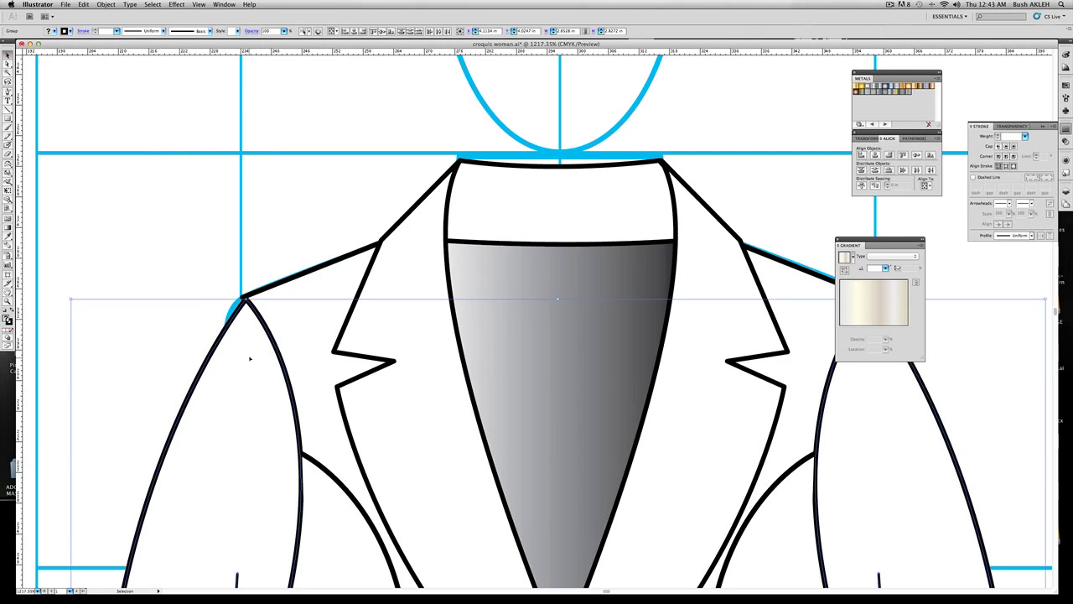
pyautogui.moveTo(248, 357); pyautogui.dragTo(244, 340)
pyautogui.click(254, 261)
# Shift the right sleeve slightly outward so its top meets the end of the right shoulder seam.
pyautogui.press('space')
pyautogui.moveTo(459, 330); pyautogui.dragTo(197, 309)
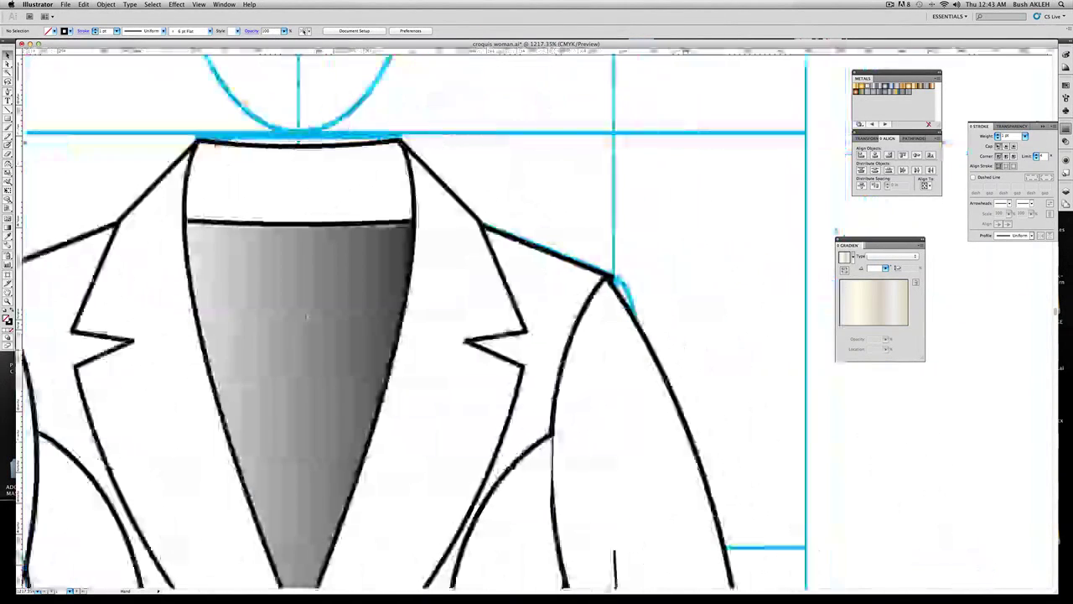
pyautogui.click(604, 338)
pyautogui.click(673, 319)
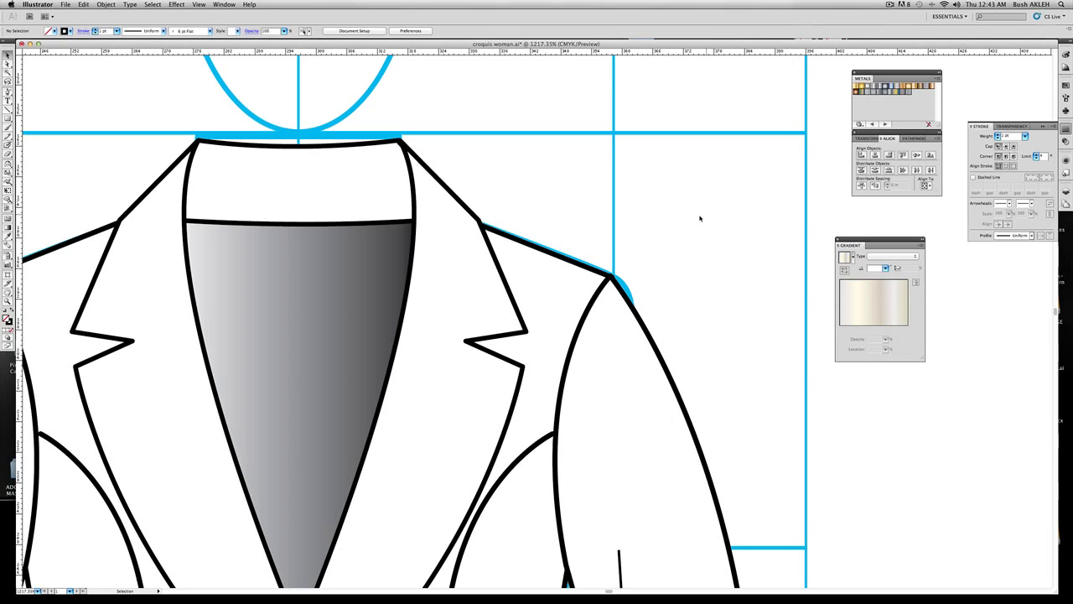
pyautogui.click(611, 352)
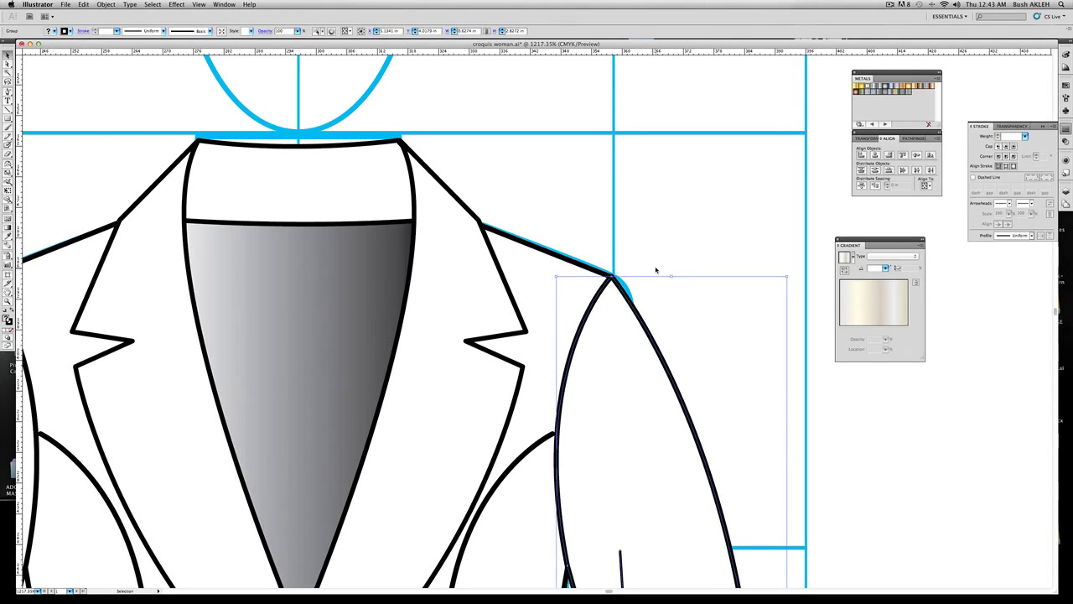
pyautogui.click(658, 271)
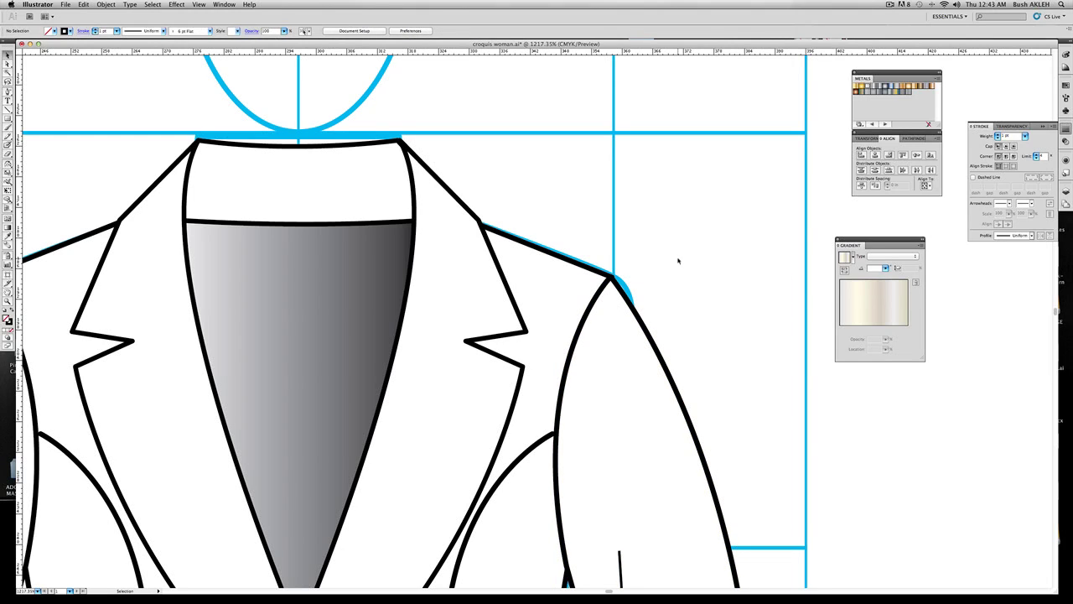
# Draw a straight collar seam line with the Pen tool from the left lapel notch to the lapel's inner edge.
pyautogui.click(8, 302)
pyautogui.keyDown('alt'); pyautogui.click(177, 320); pyautogui.keyUp('alt')
pyautogui.press('space')
pyautogui.moveTo(466, 257); pyautogui.dragTo(172, 177)
pyautogui.press('z')
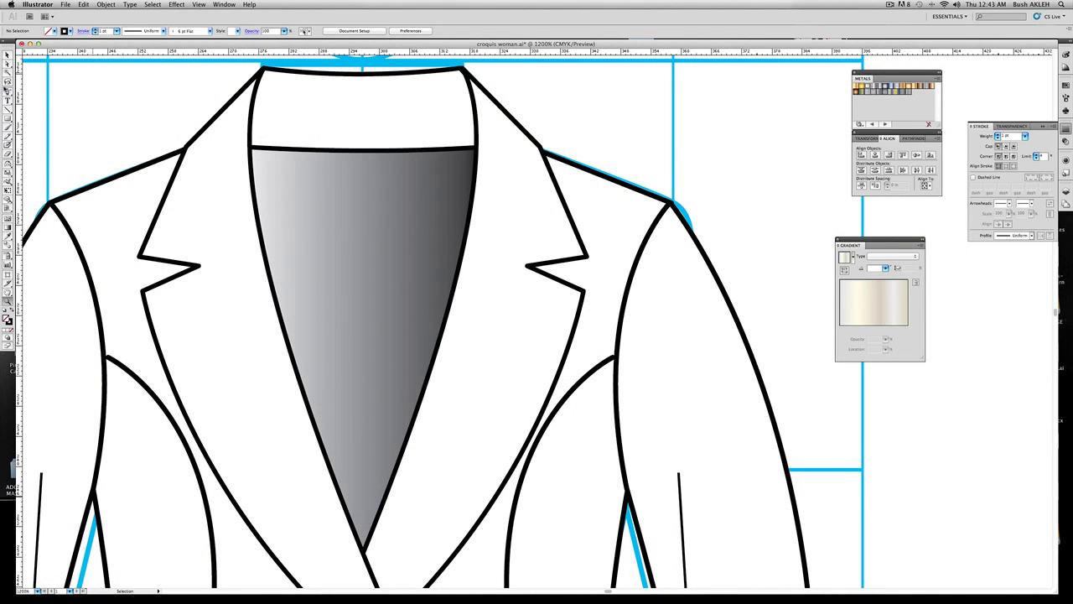
pyautogui.click(9, 92)
pyautogui.click(33, 93)
pyautogui.click(196, 268)
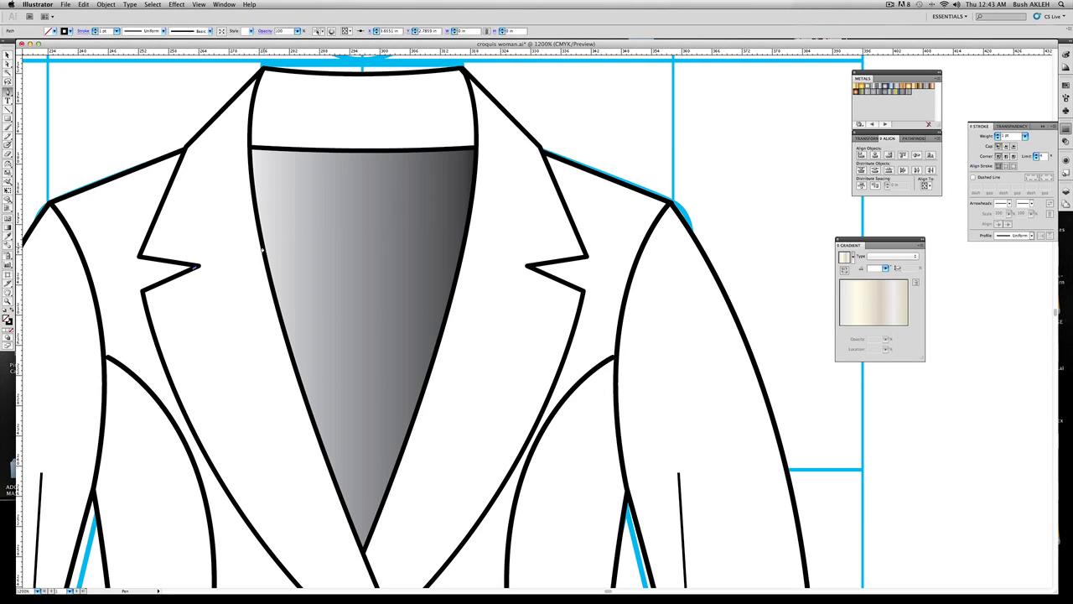
pyautogui.click(260, 243)
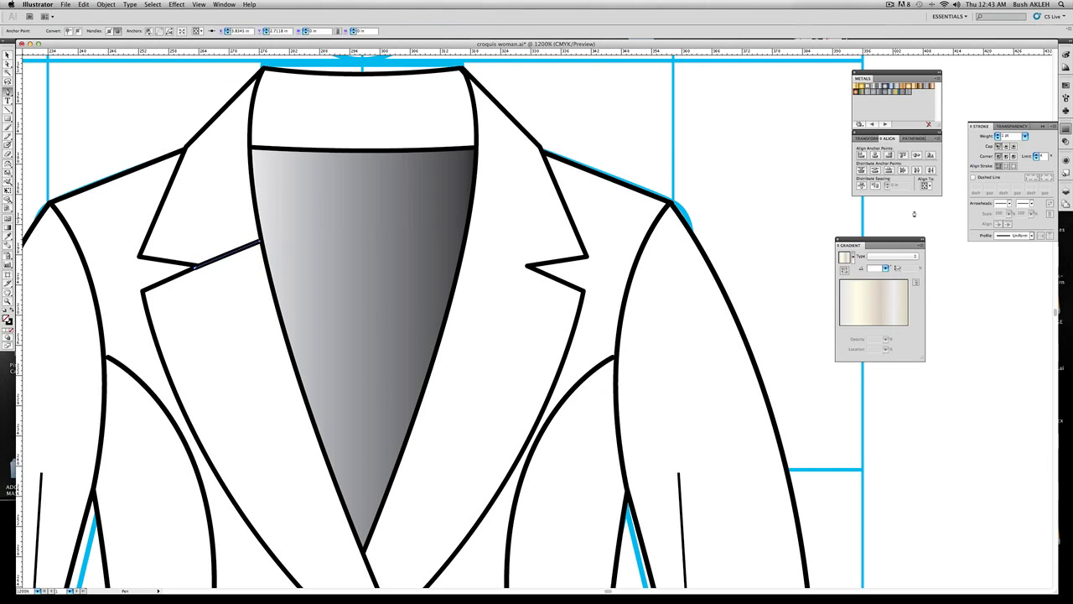
# Set the collar seam line's stroke weight to 0.5 pt and keep its end at the lapel's inner edge.
pyautogui.click(1024, 136)
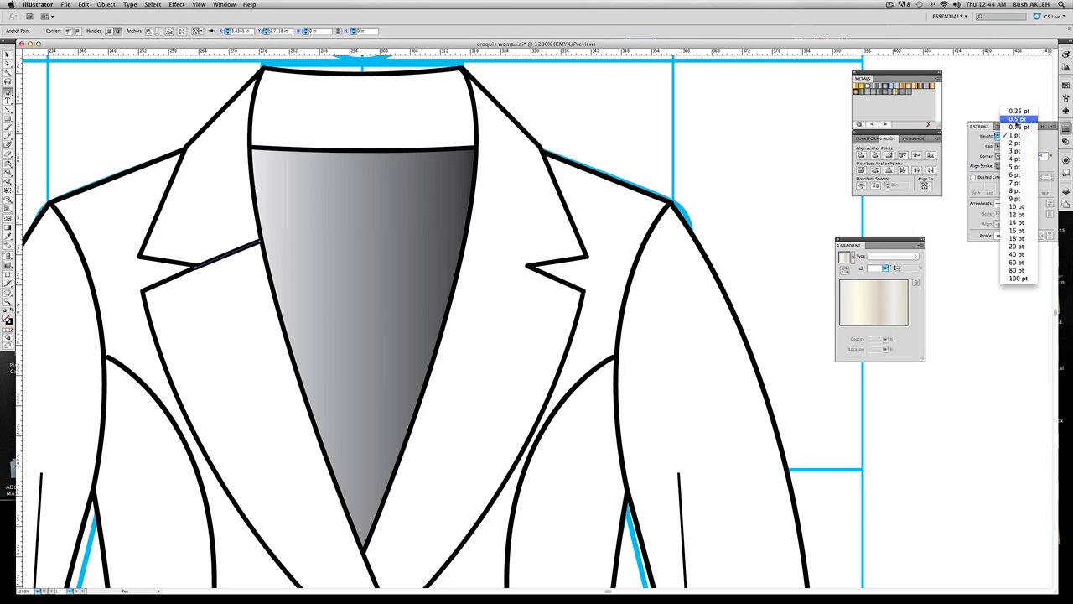
pyautogui.click(1023, 115)
pyautogui.click(740, 112)
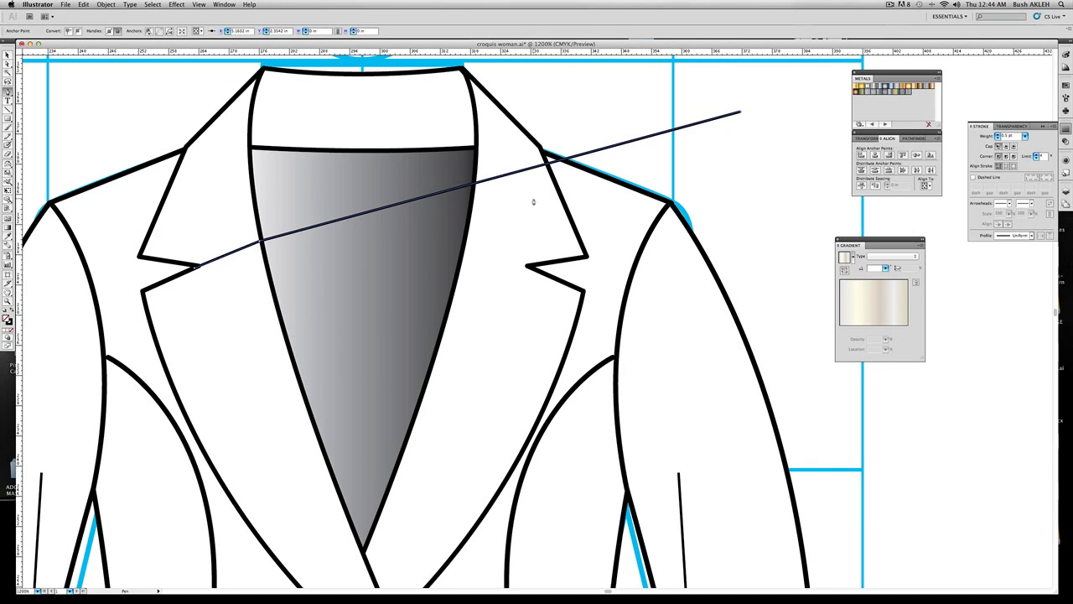
pyautogui.press('super+z')
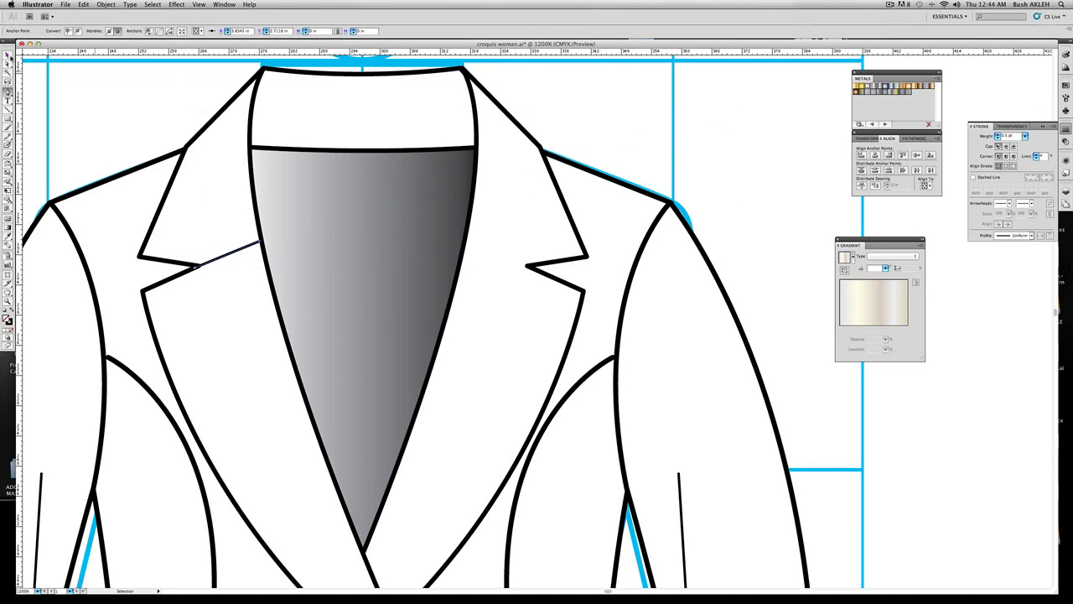
pyautogui.click(9, 57)
pyautogui.click(90, 89)
# Nudge the collar seam line so its ends meet the left lapel notch and the lapel's inner edge.
pyautogui.hscroll(1, 224, 257)
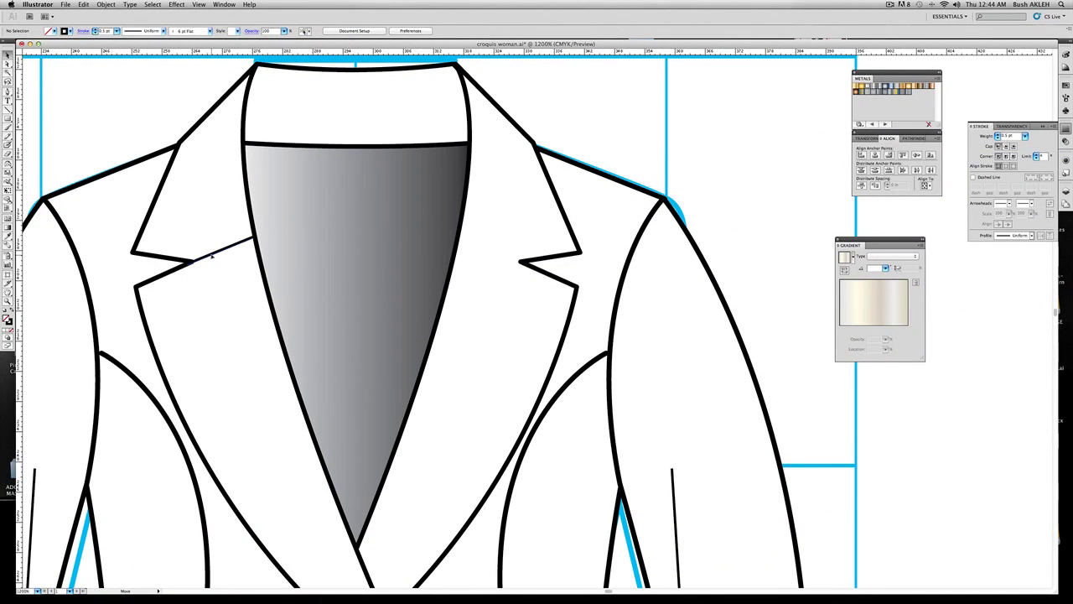
pyautogui.moveTo(212, 255); pyautogui.dragTo(213, 255)
pyautogui.click(171, 197)
pyautogui.moveTo(204, 259); pyautogui.dragTo(204, 258)
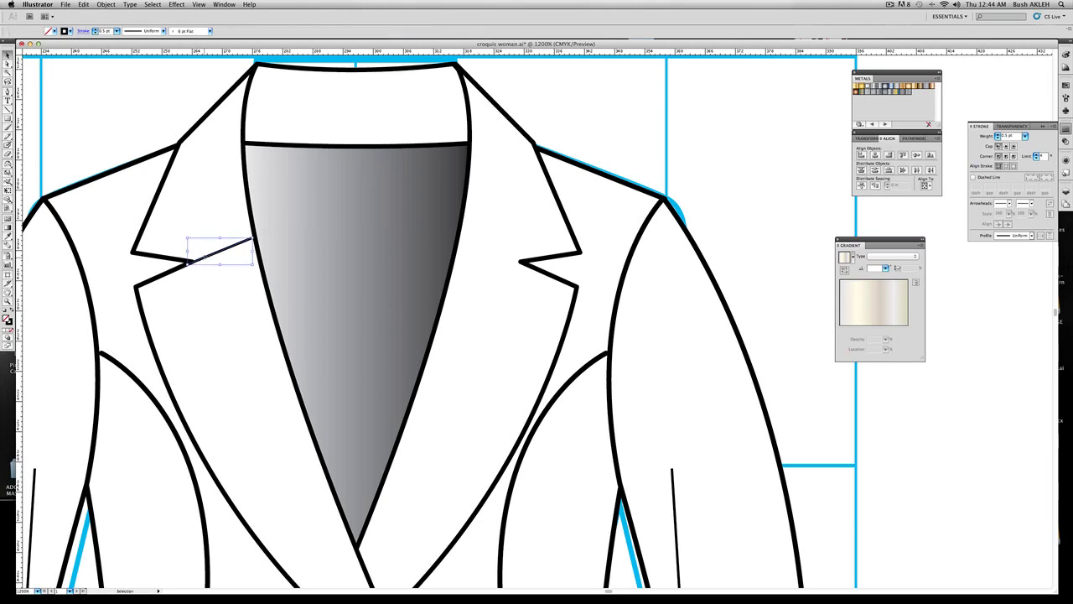
pyautogui.click(144, 160)
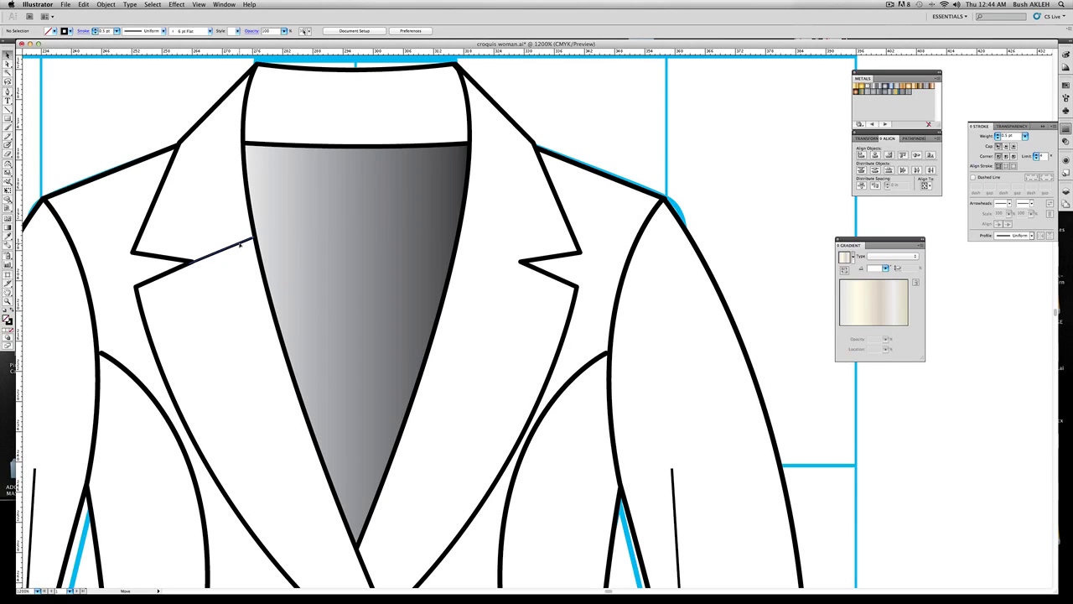
pyautogui.click(240, 244)
pyautogui.click(121, 155)
pyautogui.keyDown('super'); pyautogui.click(212, 257); pyautogui.keyUp('super')
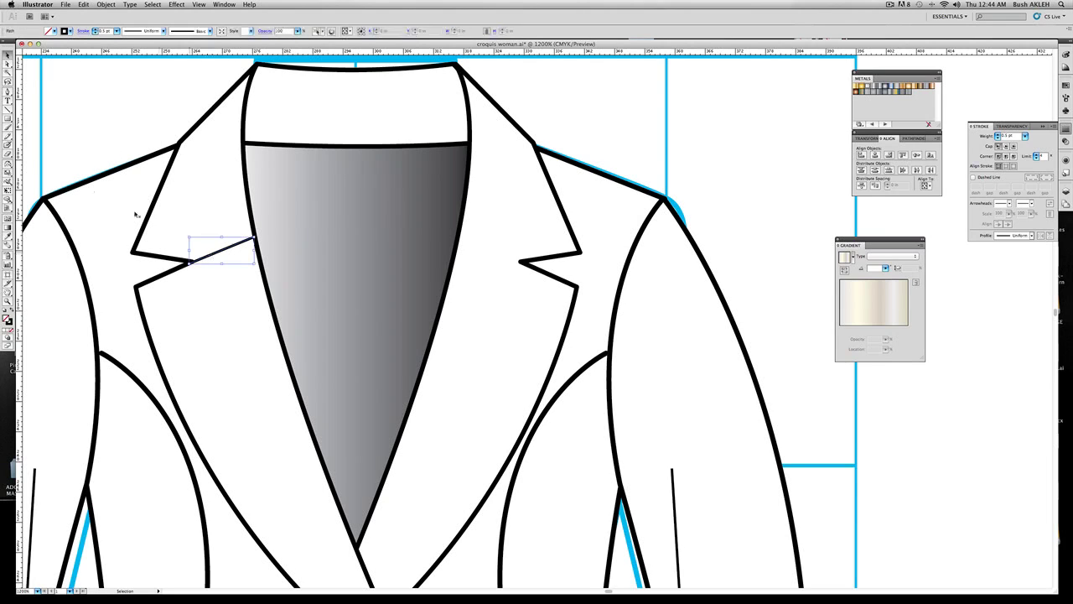
# Create a vertically reflected copy of the collar seam line on the left lapel.
pyautogui.doubleClick(9, 164)
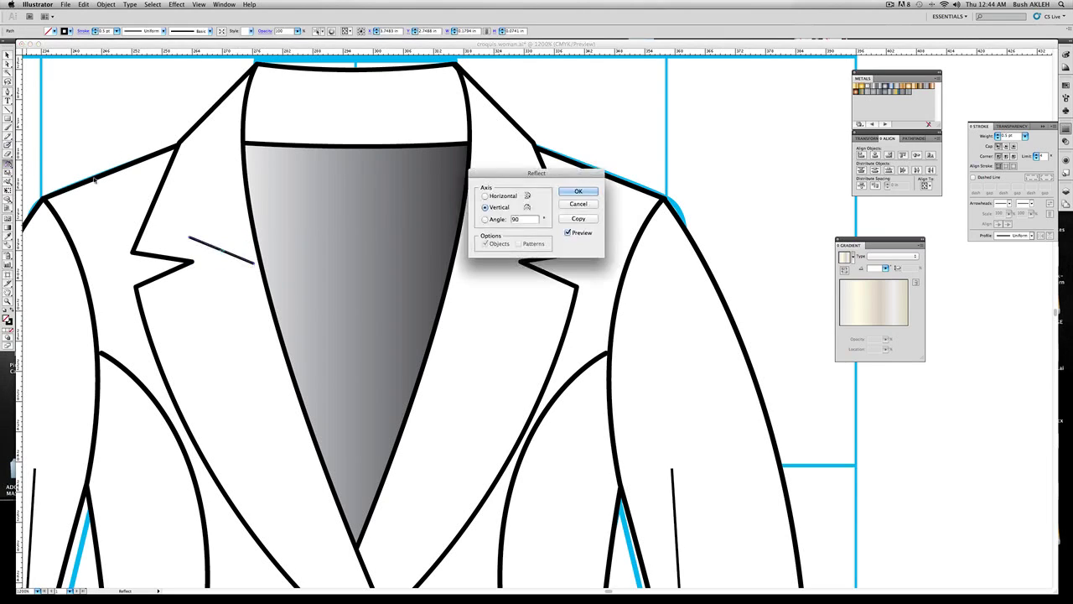
pyautogui.click(577, 220)
pyautogui.press('v')
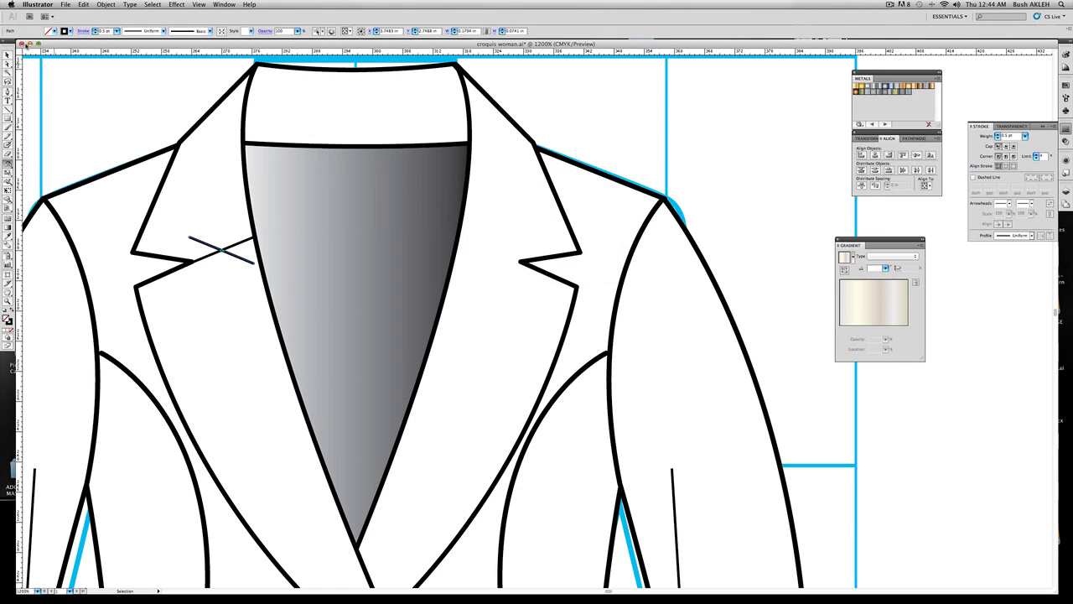
# Move the mirrored collar seam line across so it joins the right lapel notch to the lapel's inner edge.
pyautogui.click(9, 56)
pyautogui.click(244, 261)
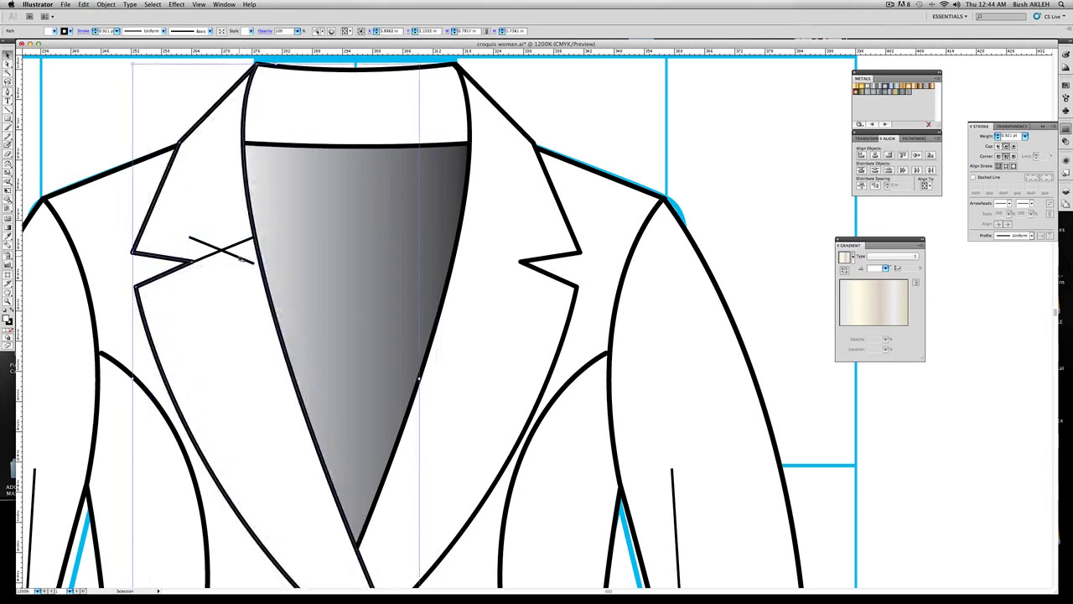
pyautogui.moveTo(237, 258); pyautogui.dragTo(614, 285)
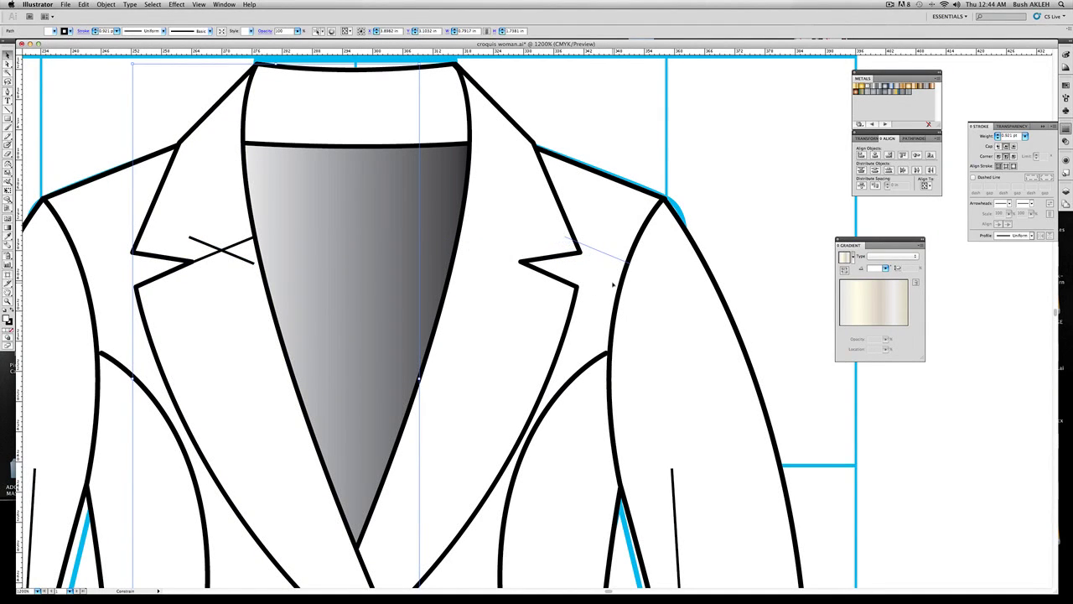
pyautogui.moveTo(612, 286); pyautogui.dragTo(613, 286)
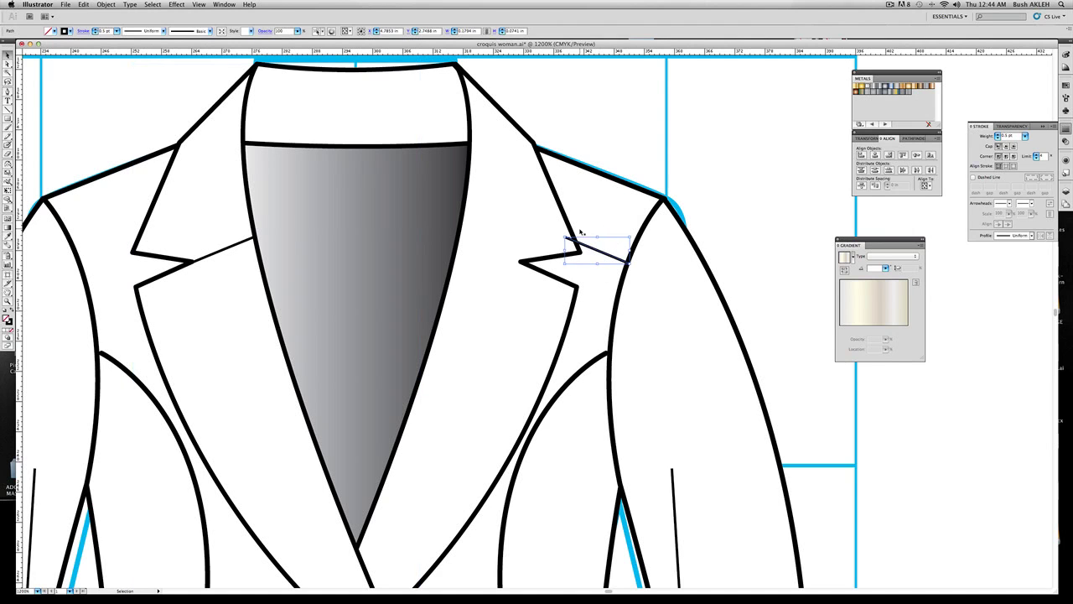
pyautogui.hscroll(-5, 566, 249)
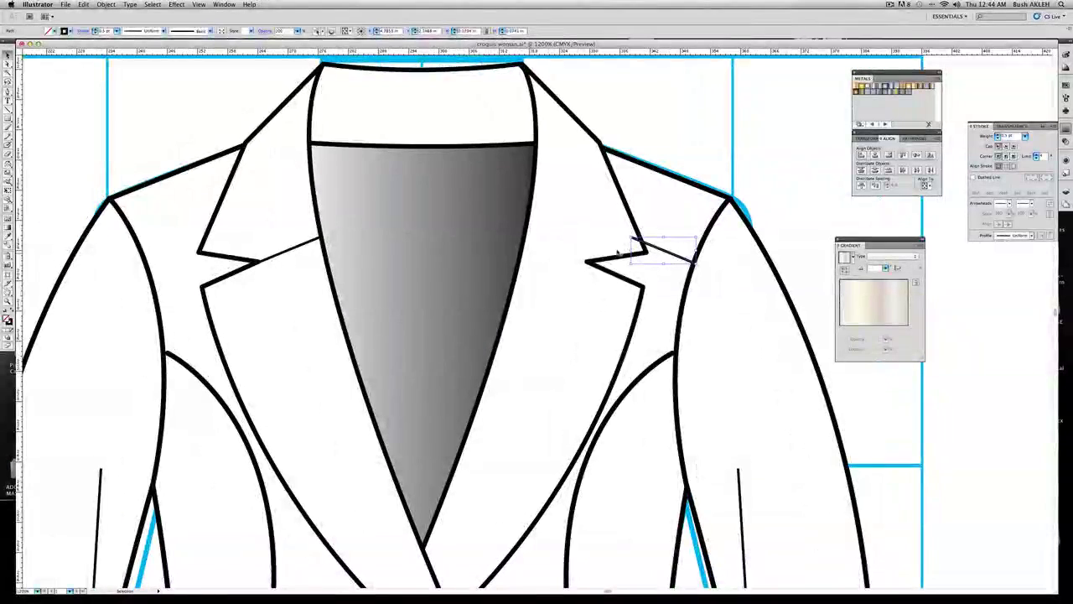
pyautogui.hscroll(-2, 616, 251)
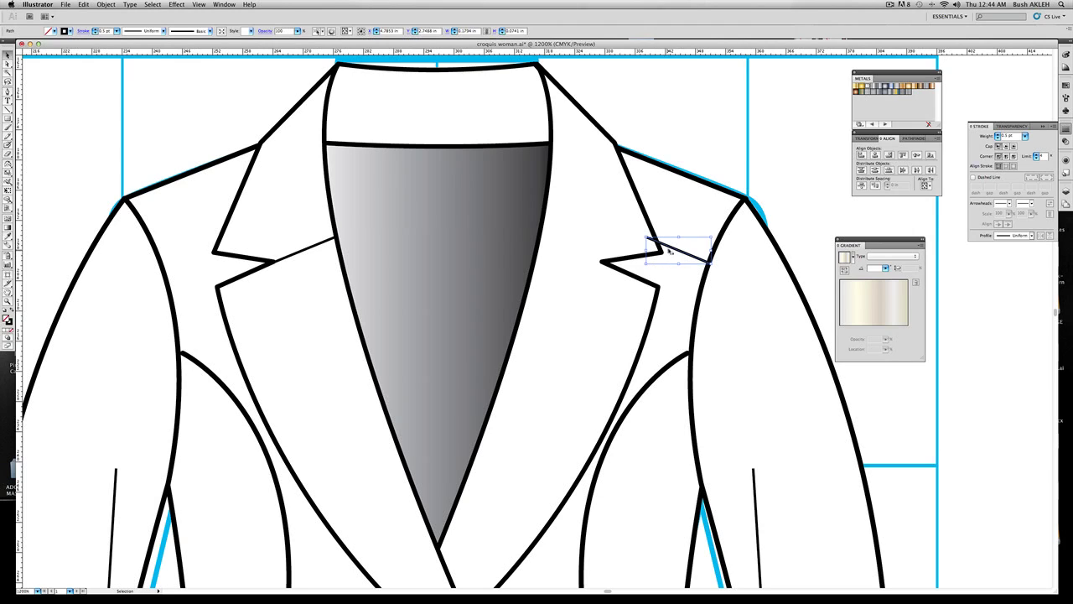
pyautogui.moveTo(672, 251); pyautogui.dragTo(565, 251)
pyautogui.click(695, 151)
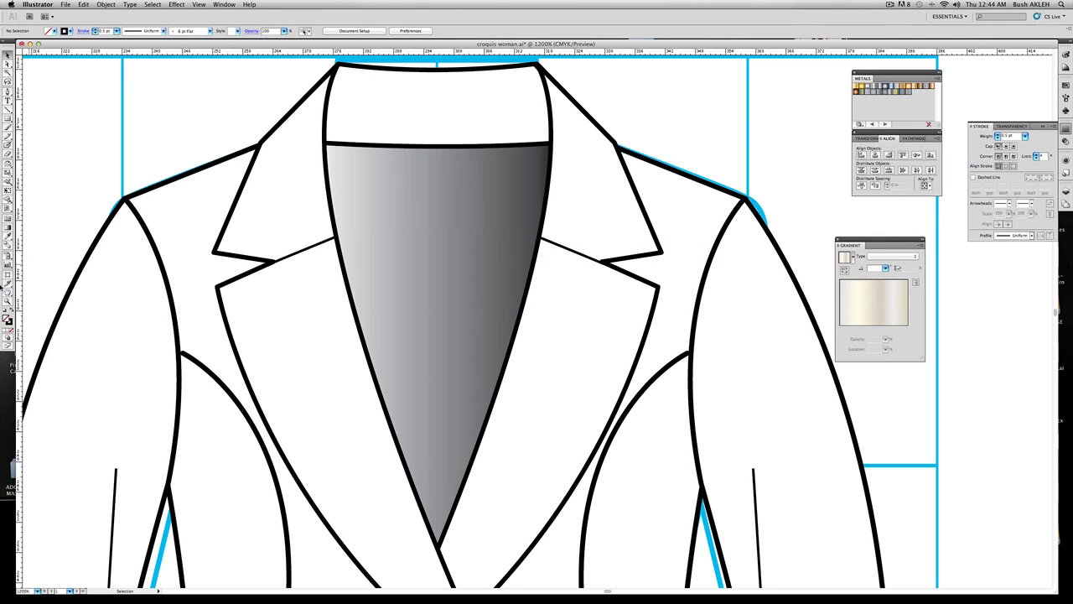
# Duplicate the entire blazer flat and place the copy on the empty artboard area beside the croquis.
pyautogui.click(7, 302)
pyautogui.keyDown('super'); pyautogui.click(402, 311); pyautogui.keyUp('super')
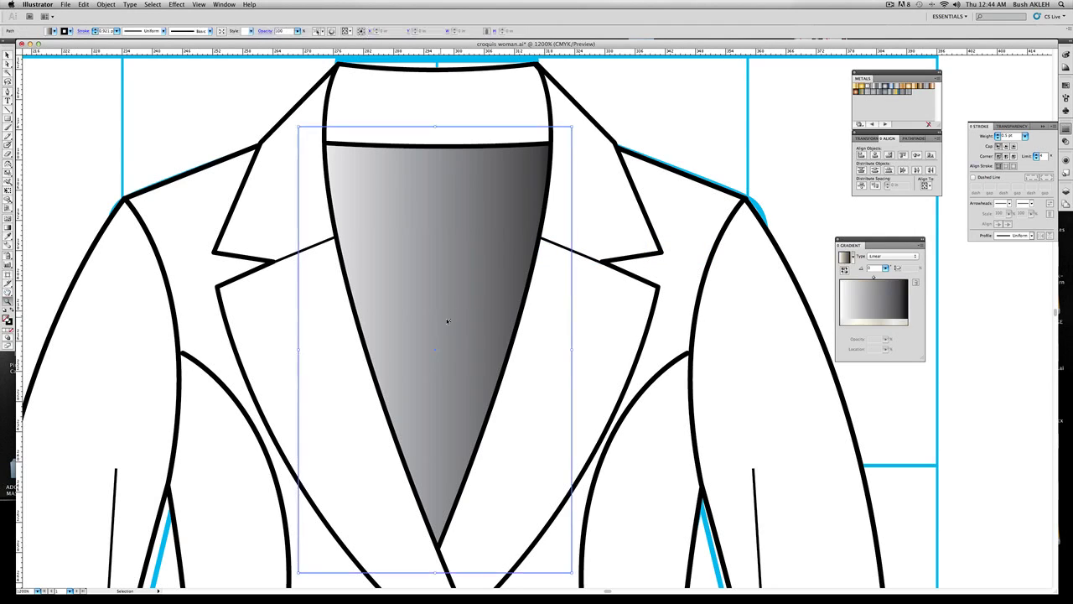
pyautogui.keyDown('alt'); pyautogui.click(491, 321); pyautogui.keyUp('alt')
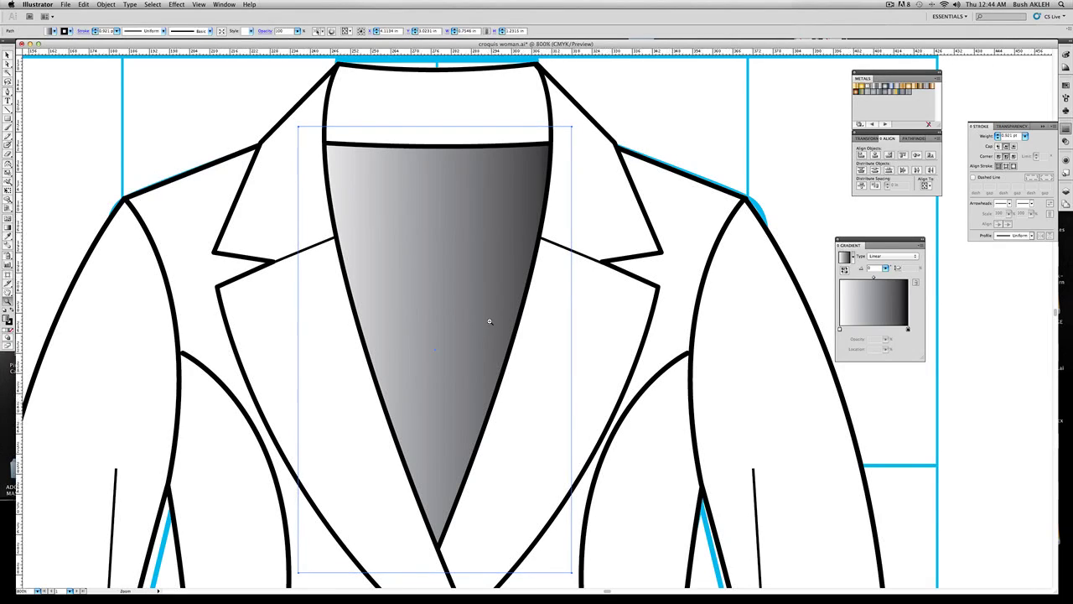
pyautogui.keyDown('alt'); pyautogui.click(534, 436); pyautogui.keyUp('alt')
pyautogui.moveTo(560, 441); pyautogui.dragTo(461, 360)
pyautogui.click(681, 200)
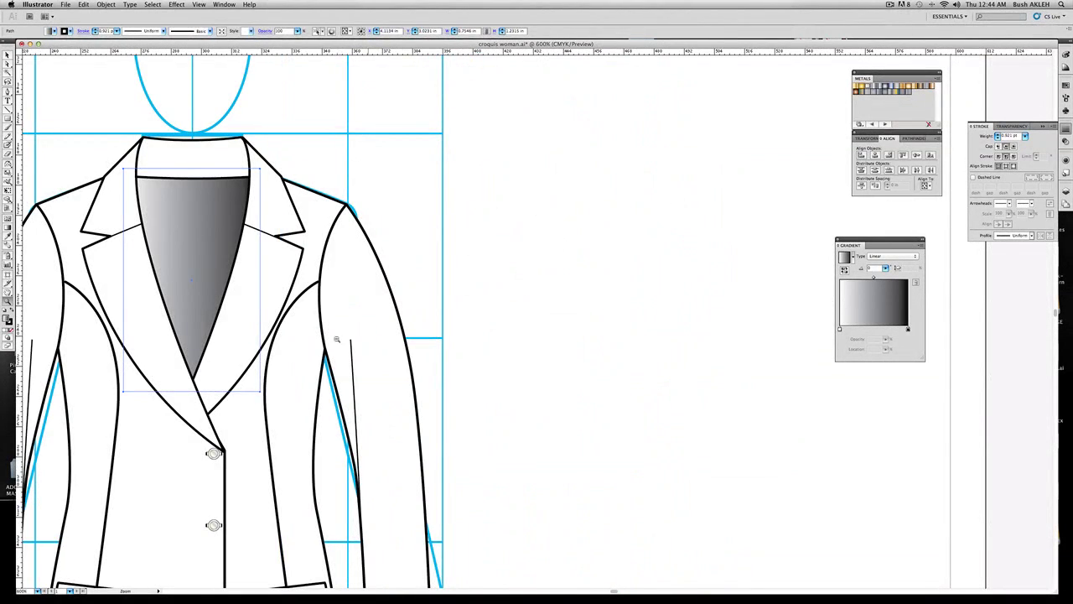
pyautogui.keyDown('alt'); pyautogui.click(279, 366); pyautogui.keyUp('alt')
pyautogui.keyDown('alt'); pyautogui.click(503, 438); pyautogui.keyUp('alt')
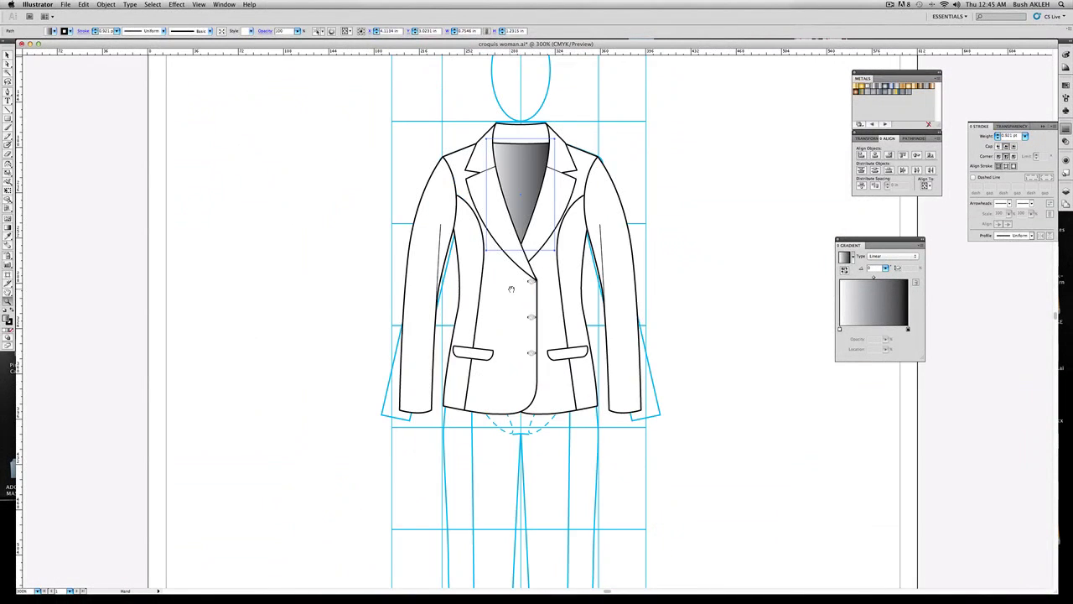
pyautogui.moveTo(511, 288); pyautogui.dragTo(305, 265)
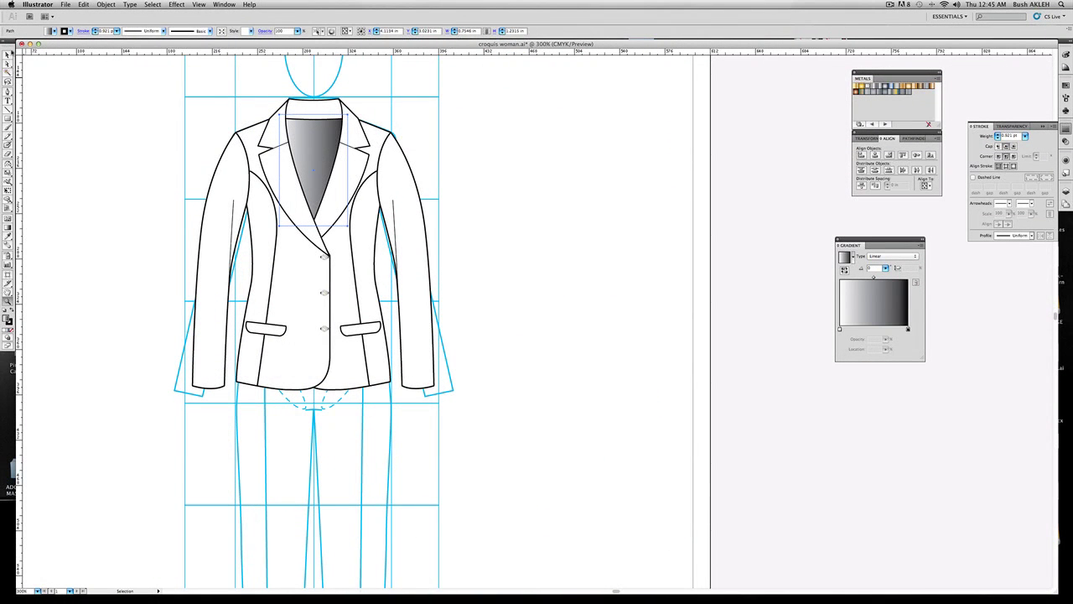
pyautogui.click(8, 55)
pyautogui.click(218, 124)
pyautogui.hscroll(3, 176, 100)
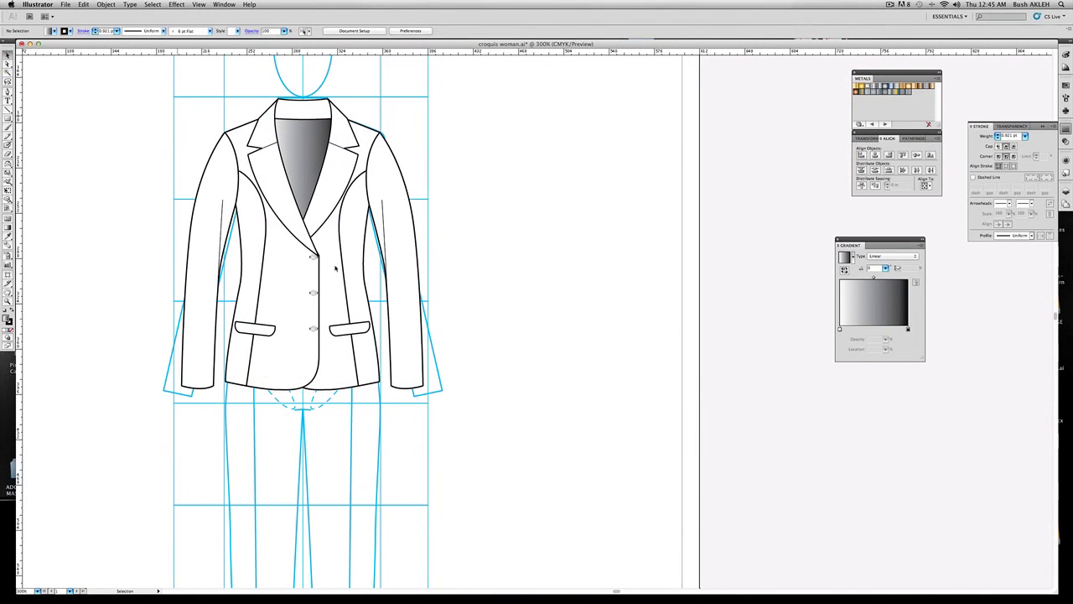
pyautogui.click(385, 348)
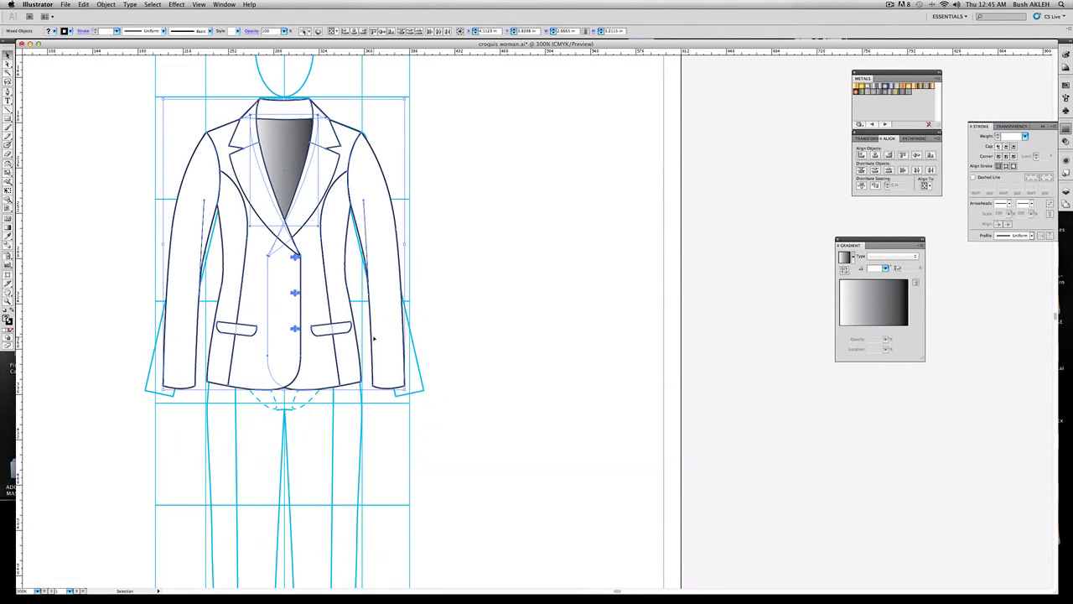
pyautogui.press('super+c')
pyautogui.press('super+v')
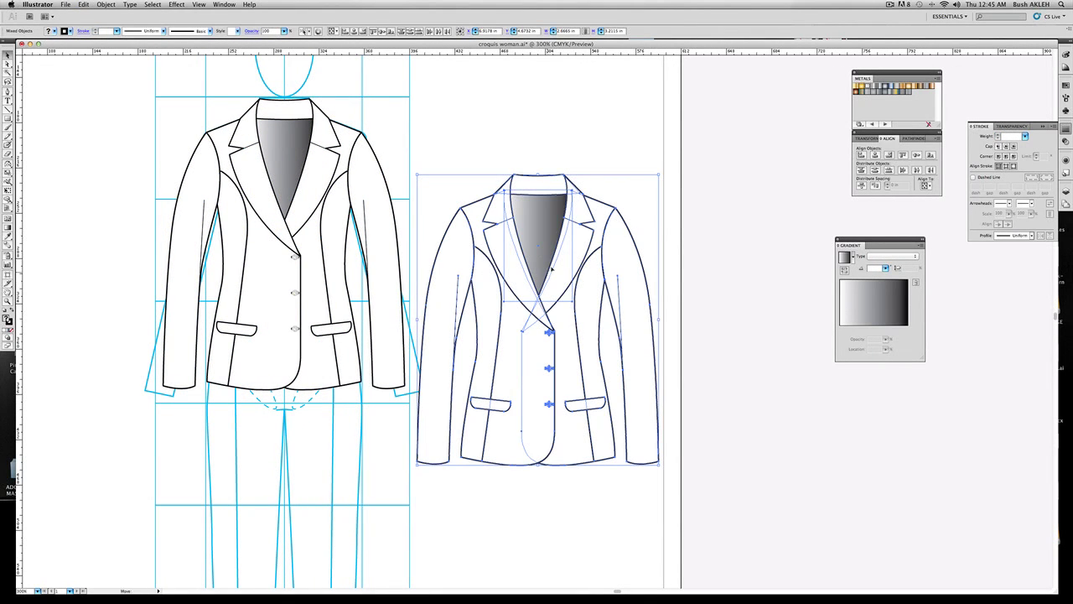
pyautogui.moveTo(551, 269); pyautogui.dragTo(570, 209)
pyautogui.click(538, 78)
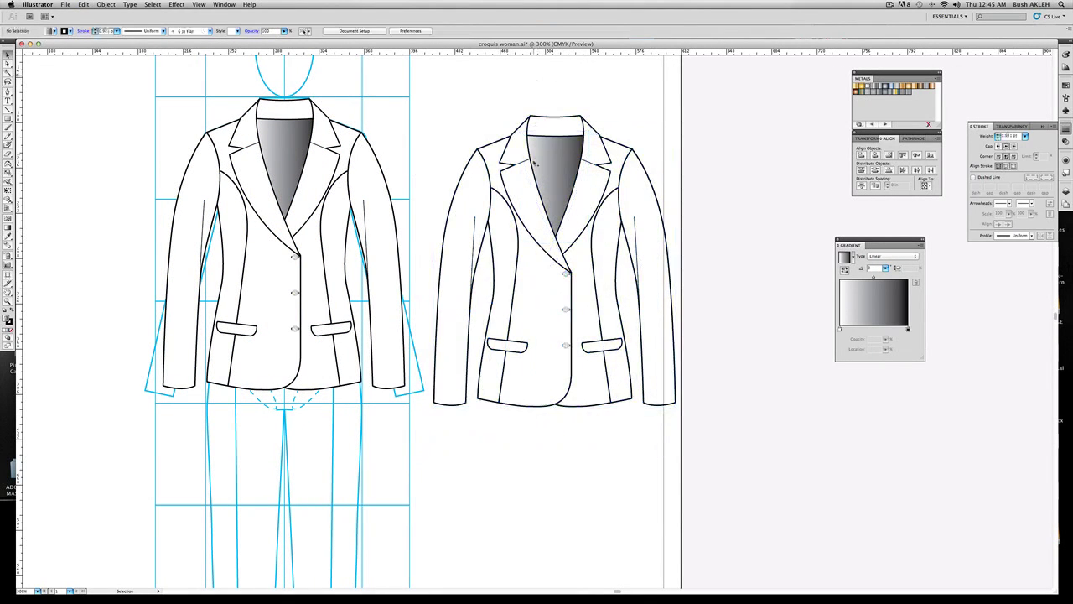
# Group each lapel of the copied blazer with its own collar seam line.
pyautogui.click(520, 169)
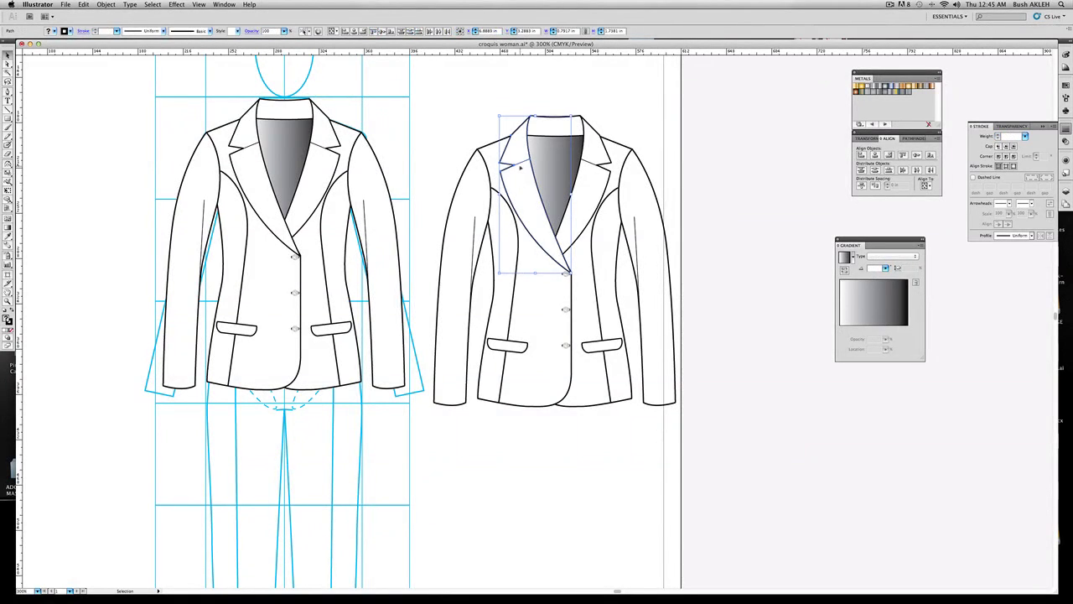
pyautogui.press('super+g')
pyautogui.click(594, 166)
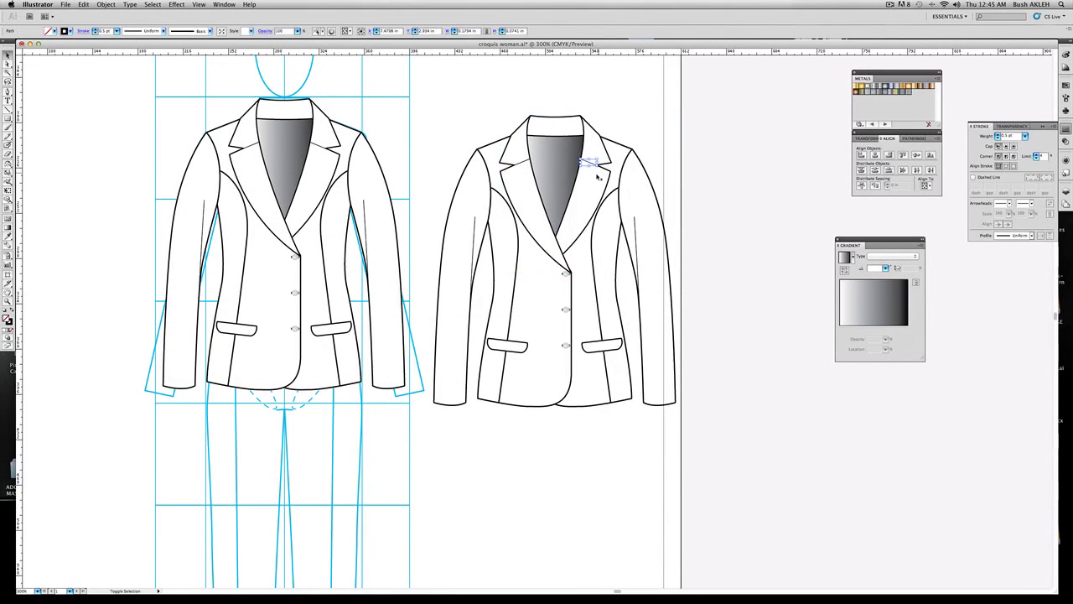
pyautogui.keyDown('shift'); pyautogui.click(595, 179); pyautogui.keyUp('shift')
pyautogui.press('super+g')
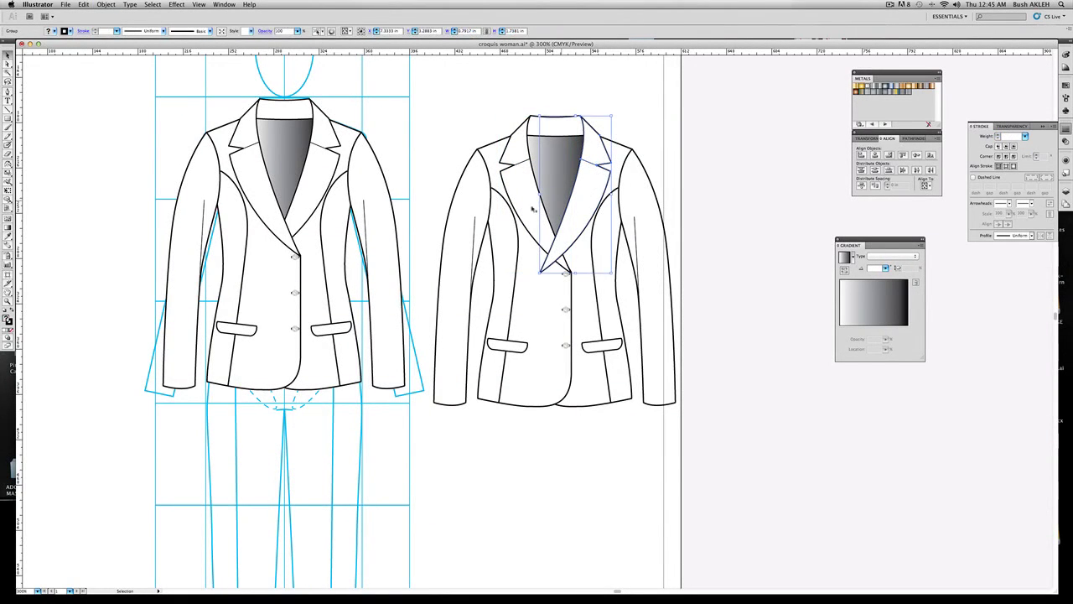
# Move both lapel groups of the copied blazer off the artboard.
pyautogui.keyDown('shift'); pyautogui.click(518, 208); pyautogui.keyUp('shift')
pyautogui.moveTo(520, 202); pyautogui.dragTo(838, 228)
pyautogui.click(675, 209)
pyautogui.click(680, 207)
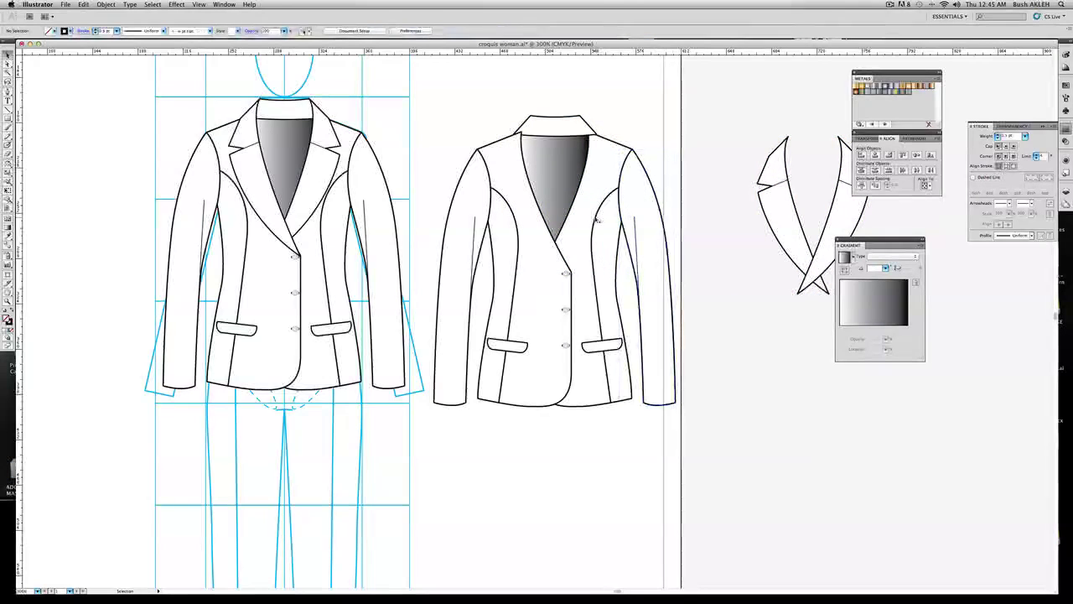
# Delete the princess seams, buttons with buttonholes and pocket flaps from the copied blazer.
pyautogui.click(593, 228)
pyautogui.keyDown('shift'); pyautogui.click(518, 235); pyautogui.keyUp('shift')
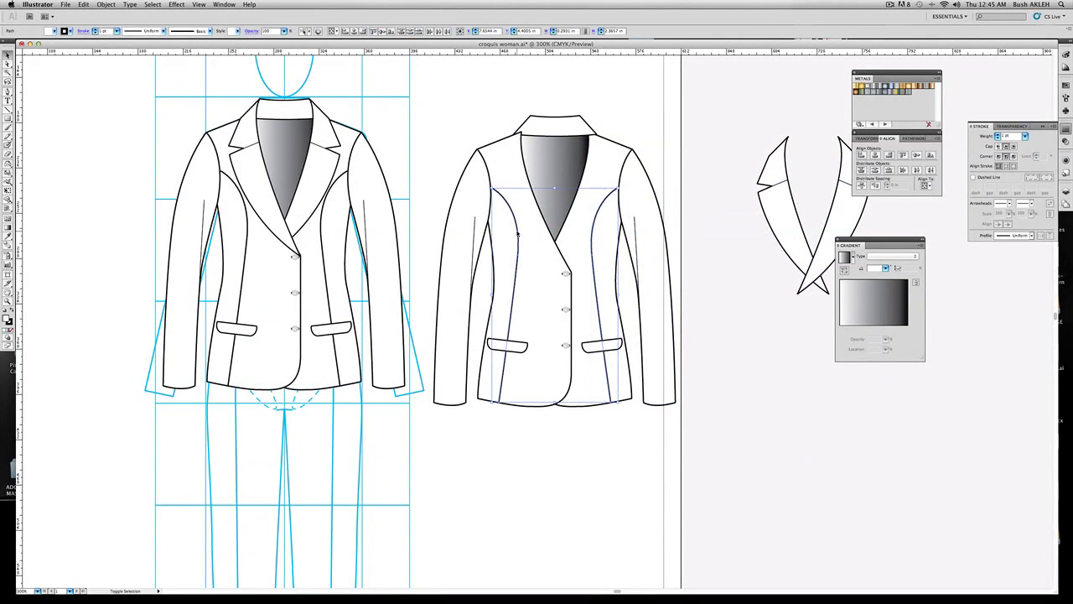
pyautogui.keyDown('shift'); pyautogui.click(566, 274); pyautogui.keyUp('shift')
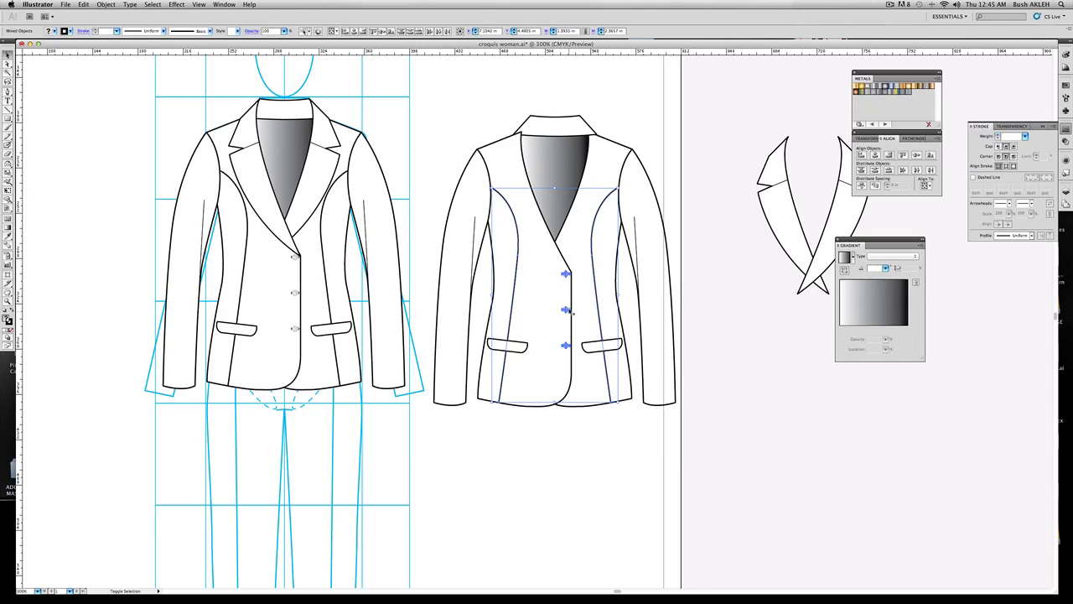
pyautogui.keyDown('shift'); pyautogui.click(520, 347); pyautogui.keyUp('shift')
pyautogui.keyDown('shift'); pyautogui.click(614, 350); pyautogui.keyUp('shift')
pyautogui.press('Delete')
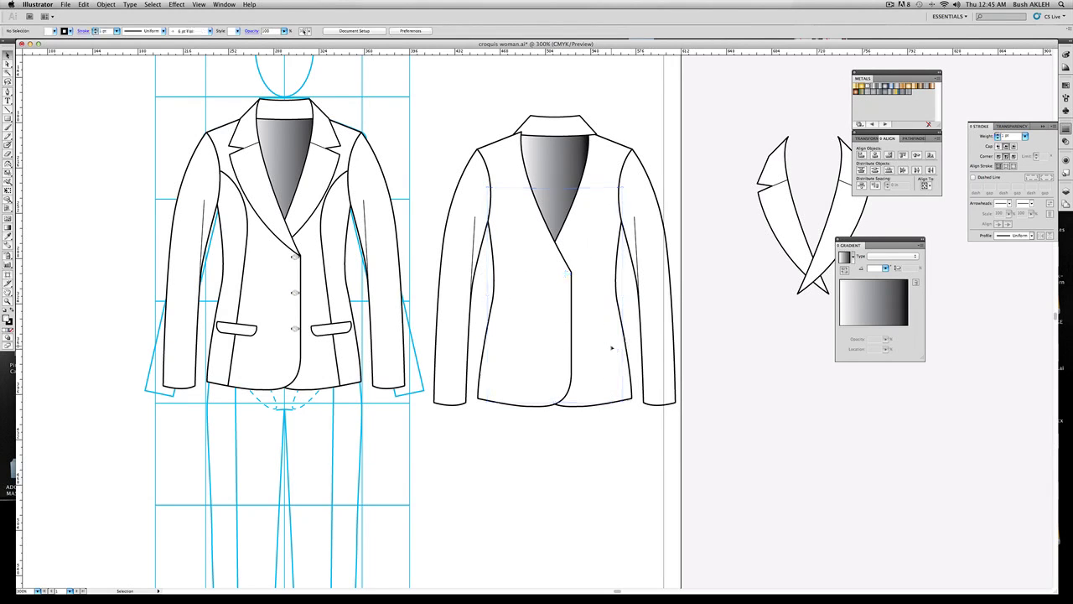
# Bring the collar piece of the copied blazer to the front.
pyautogui.click(540, 129)
pyautogui.rightClick(542, 128)
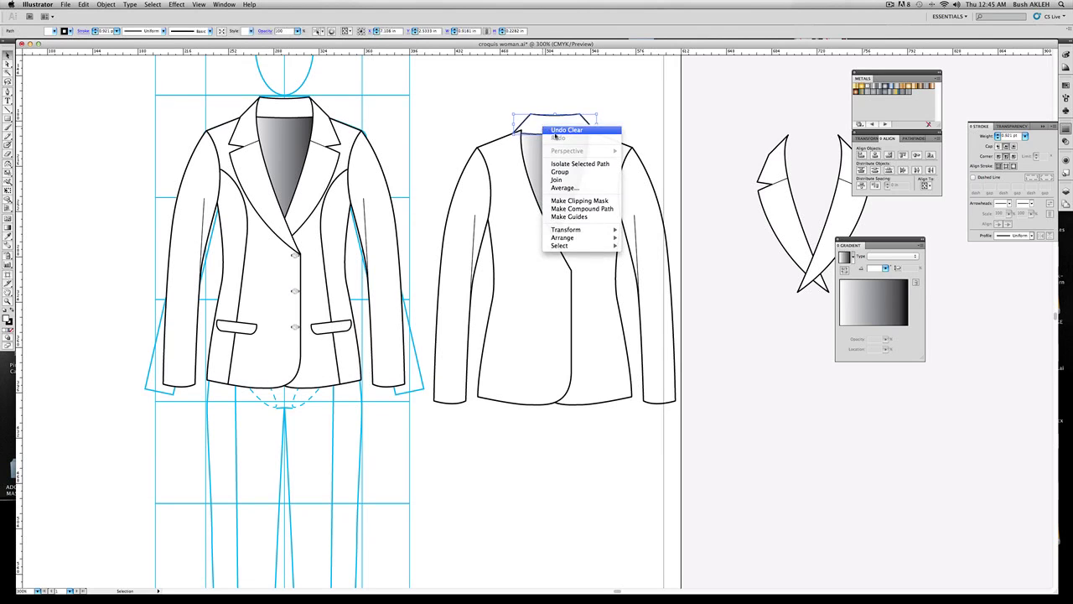
pyautogui.moveTo(585, 230)
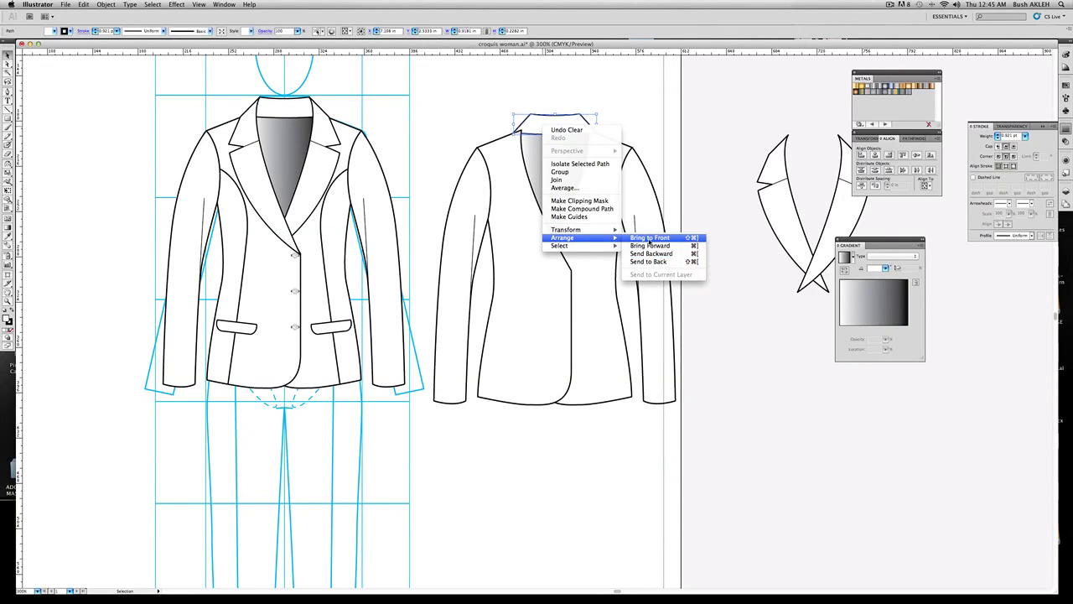
pyautogui.click(650, 254)
pyautogui.click(684, 126)
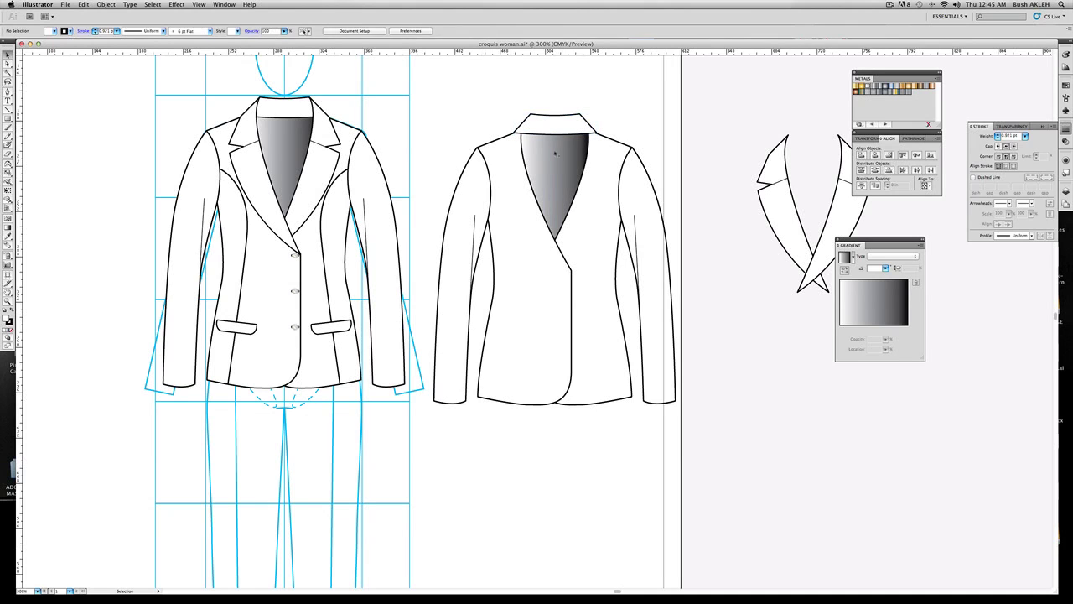
pyautogui.moveTo(510, 95); pyautogui.dragTo(596, 435)
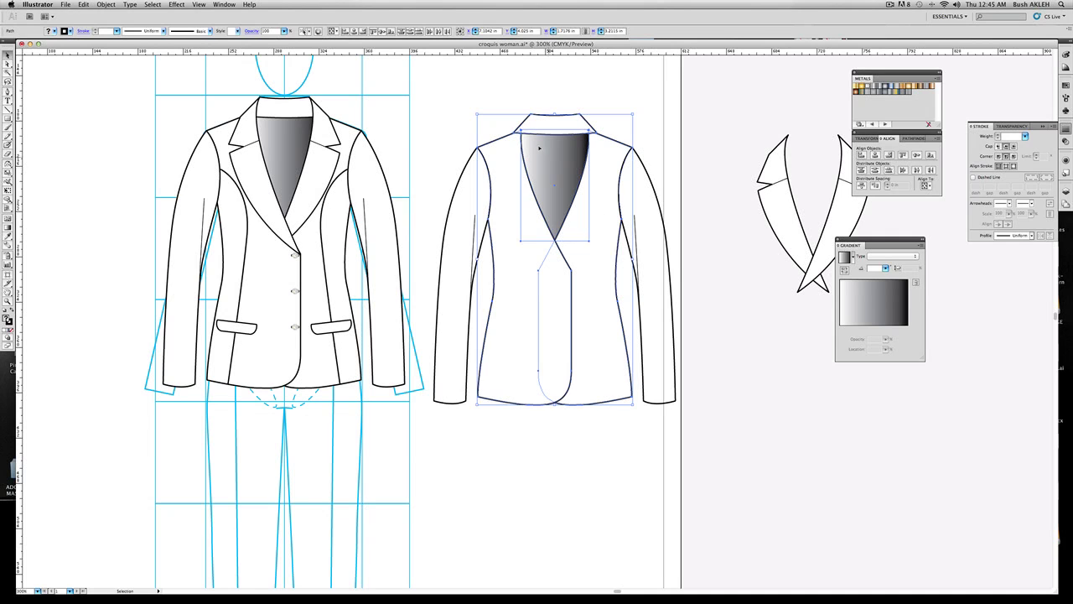
pyautogui.rightClick(552, 158)
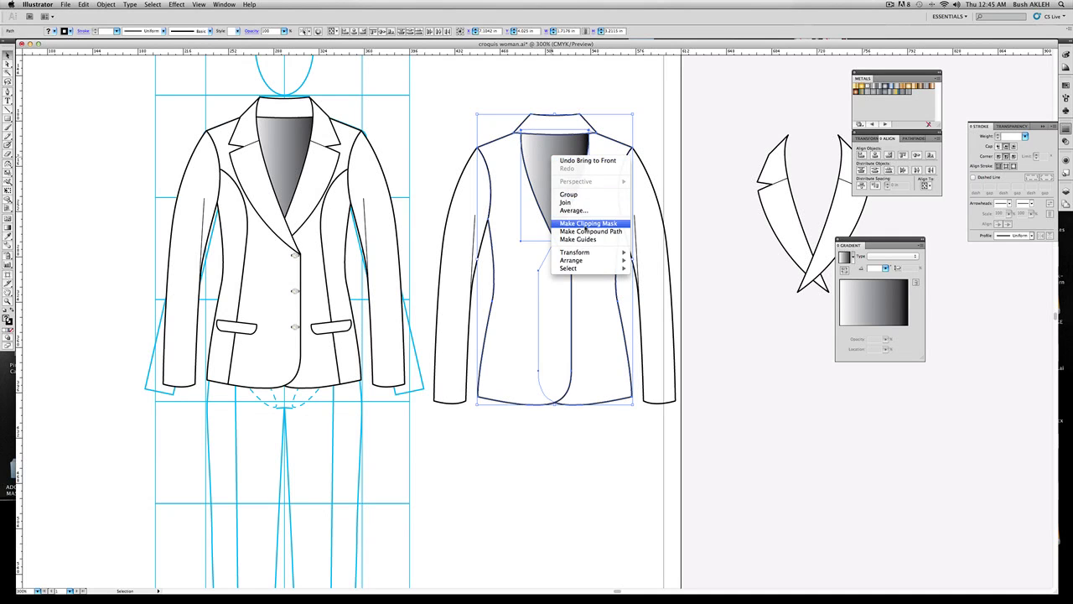
pyautogui.moveTo(570, 260)
pyautogui.click(711, 167)
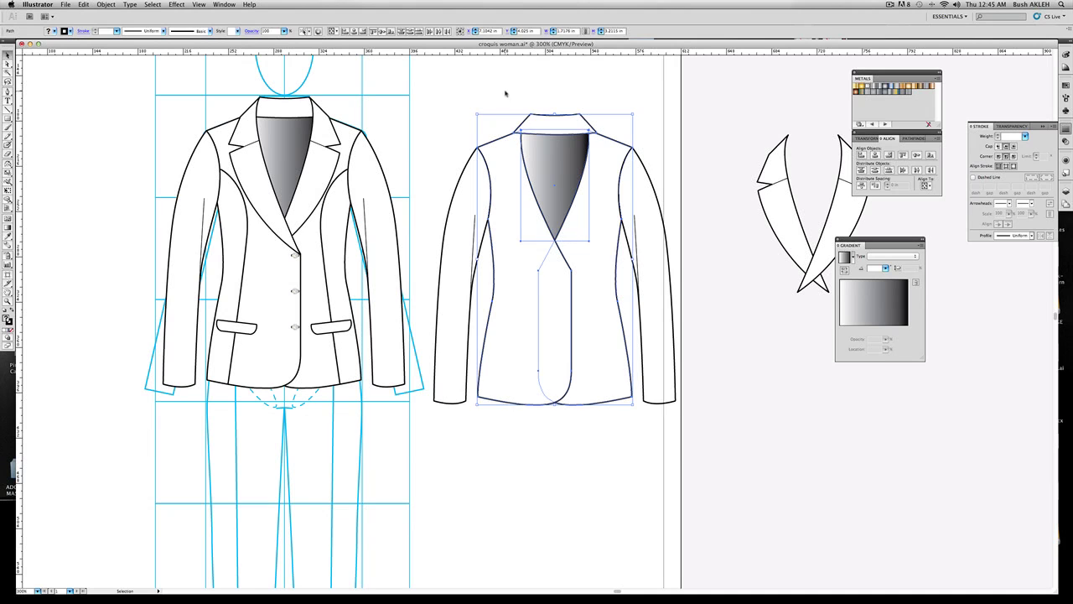
pyautogui.moveTo(507, 93); pyautogui.dragTo(624, 456)
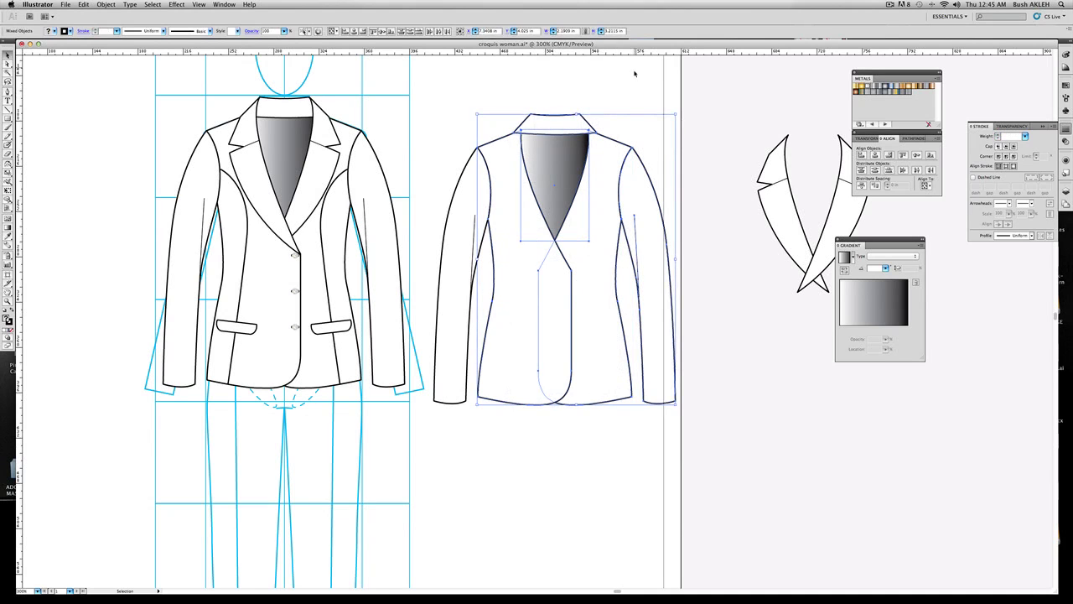
# Unite the copied blazer's collar, neck opening and front panels into a single back body shape, leaving out the sleeves.
pyautogui.moveTo(502, 87); pyautogui.dragTo(597, 433)
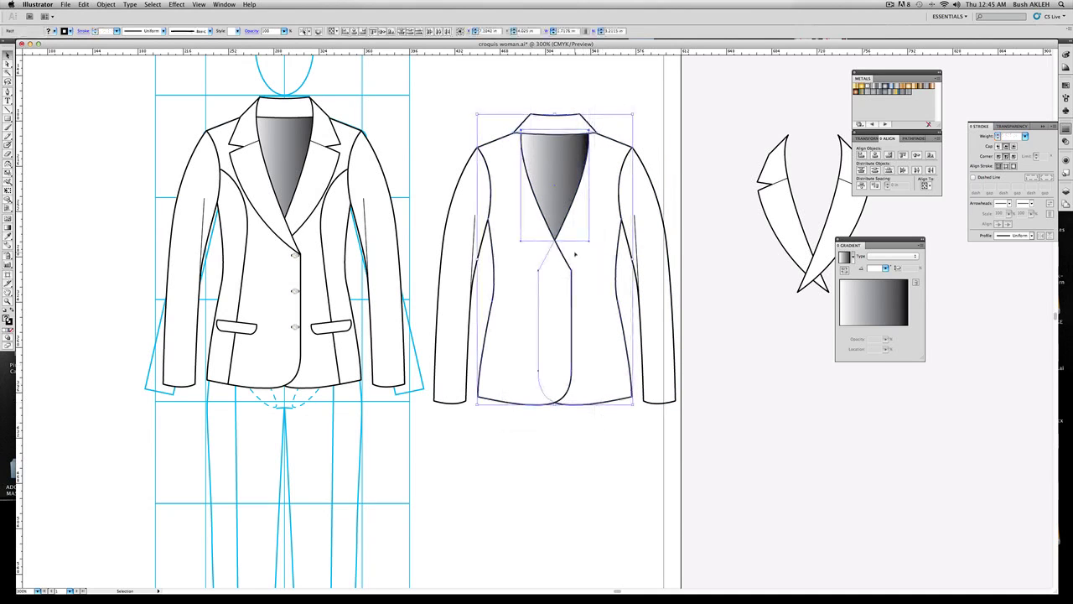
pyautogui.click(912, 137)
pyautogui.click(859, 154)
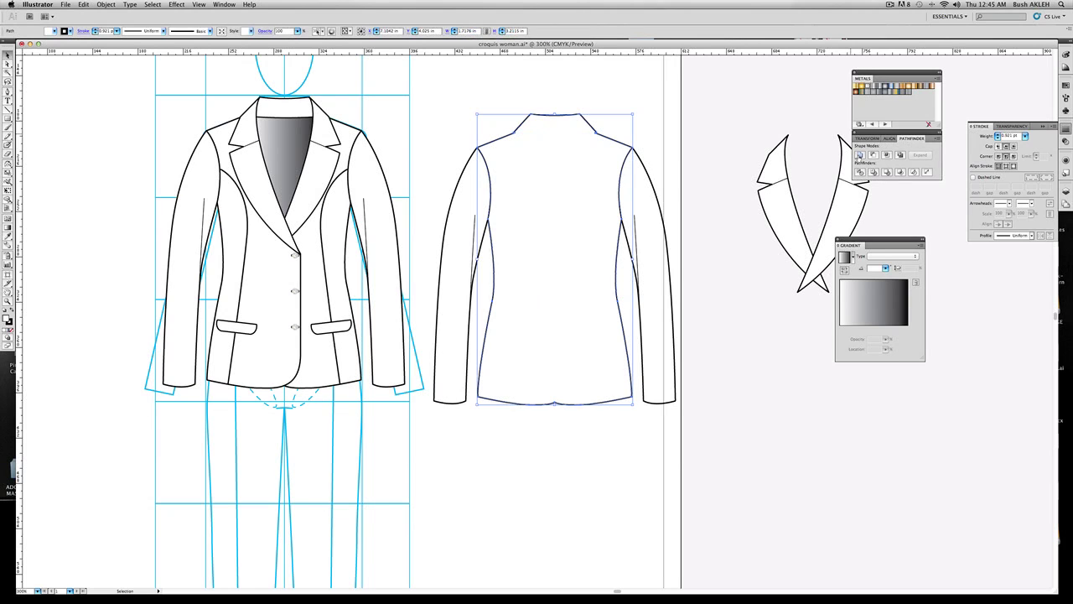
pyautogui.click(691, 116)
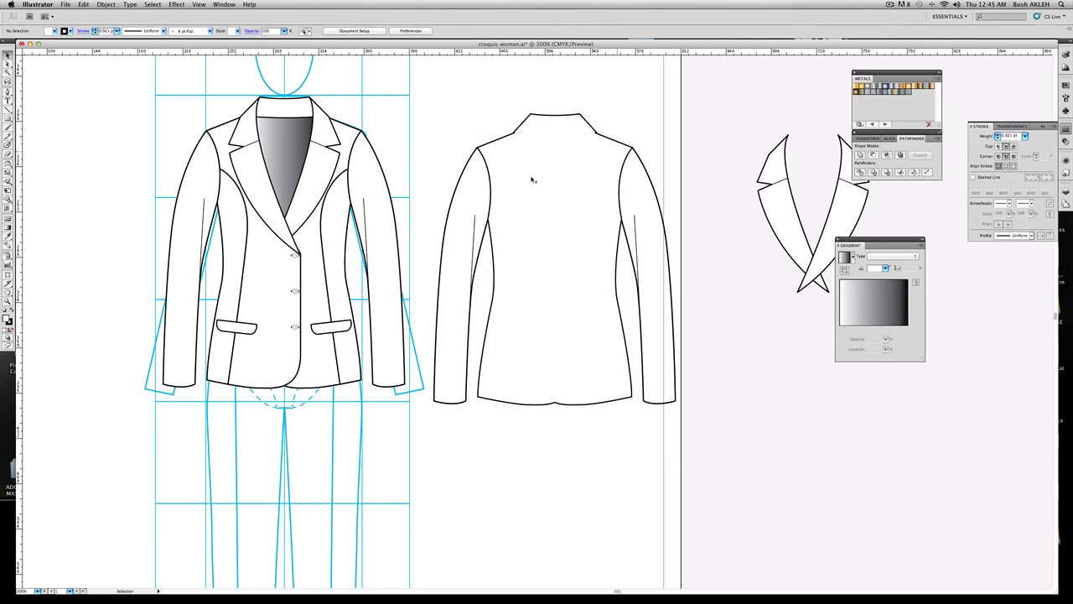
# Delete the peaked anchor point at the centre of the back body's hem so the hem runs straight across.
pyautogui.click(8, 302)
pyautogui.moveTo(495, 382); pyautogui.dragTo(612, 435)
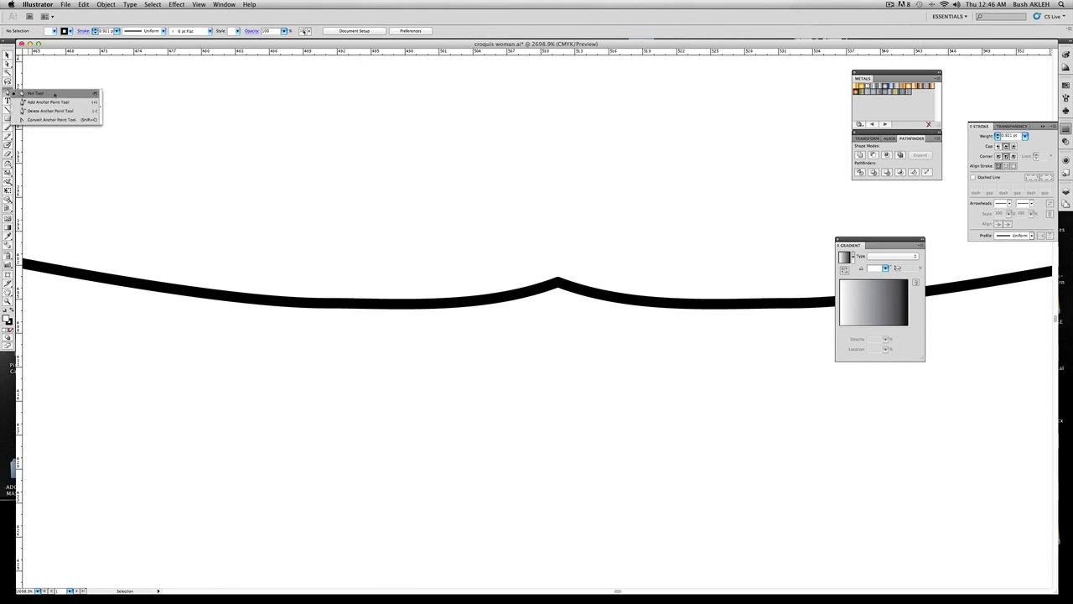
pyautogui.moveTo(8, 93); pyautogui.dragTo(49, 111)
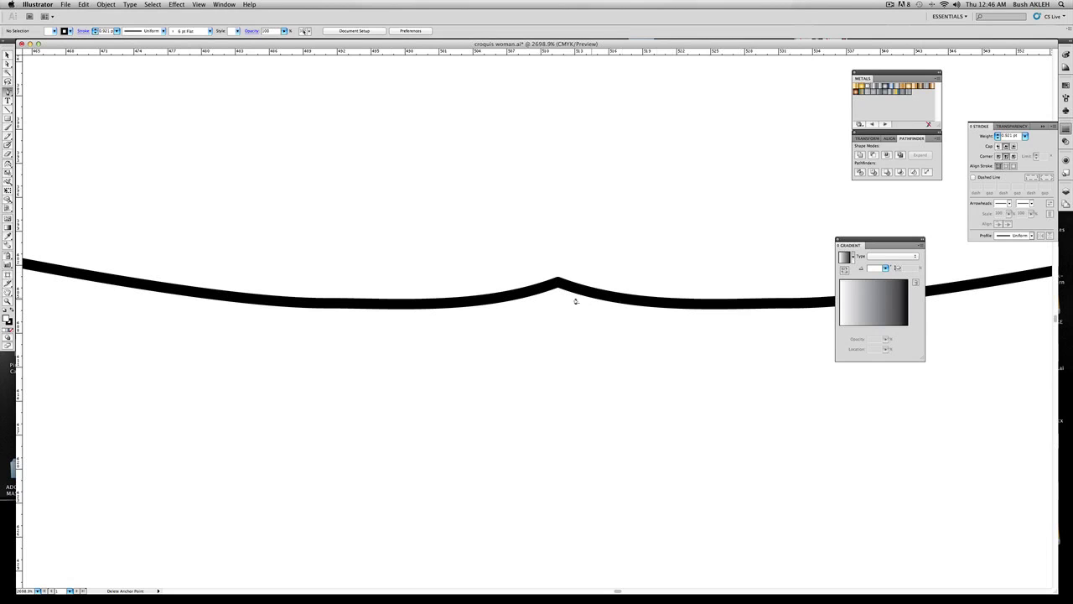
pyautogui.click(557, 286)
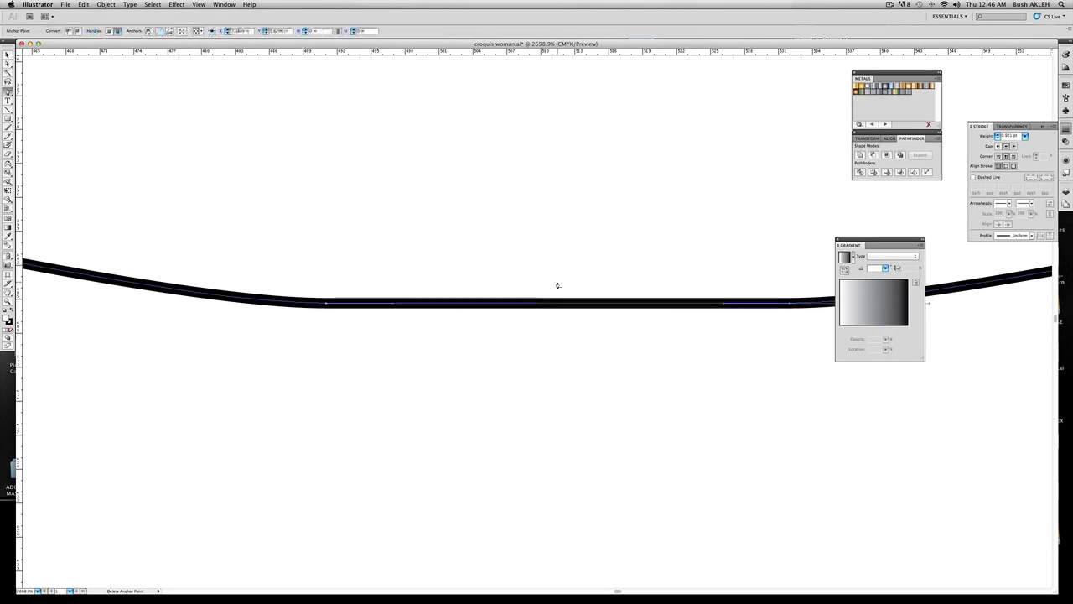
# Copy the front blazer's back collar piece and align the copy with the collar outline at the top of the back body.
pyautogui.click(9, 301)
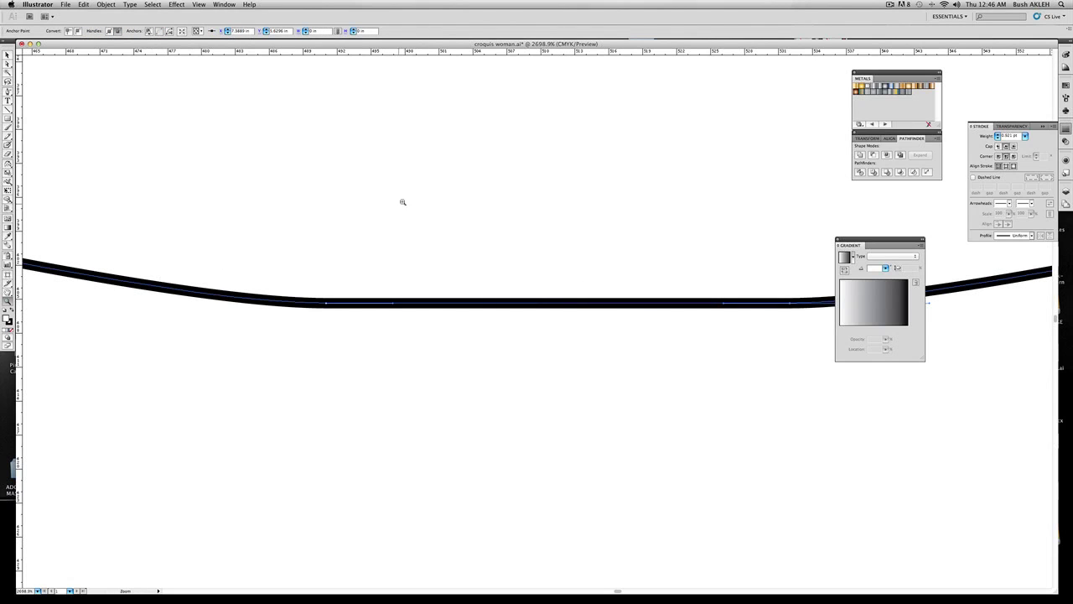
pyautogui.keyDown('alt'); pyautogui.click(403, 198); pyautogui.keyUp('alt')
pyautogui.keyDown('alt'); pyautogui.click(578, 187); pyautogui.keyUp('alt')
pyautogui.keyDown('alt'); pyautogui.click(609, 187); pyautogui.keyUp('alt')
pyautogui.keyDown('alt'); pyautogui.click(642, 294); pyautogui.keyUp('alt')
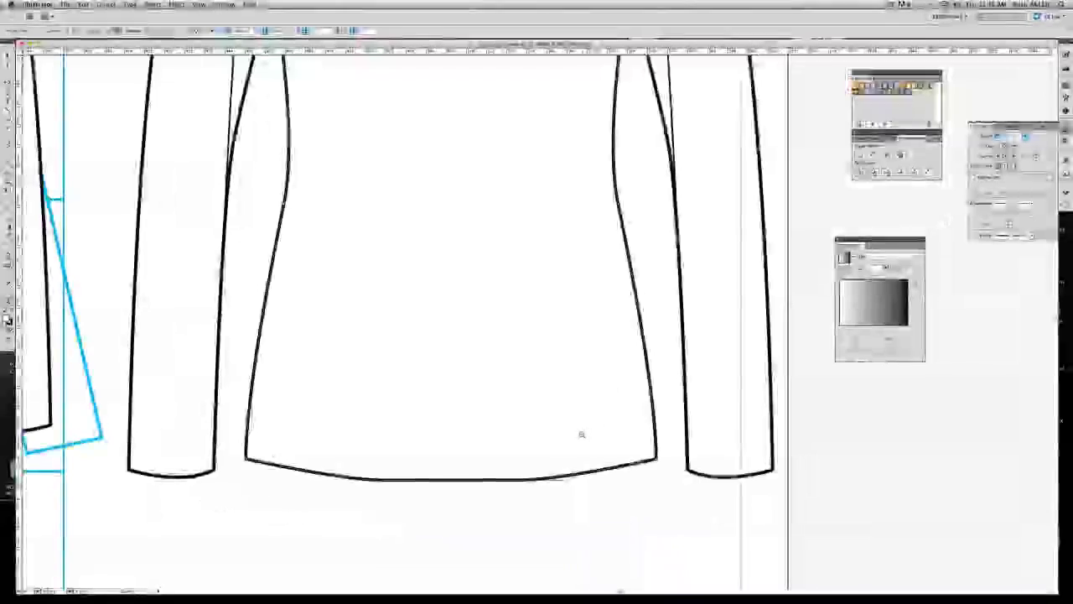
pyautogui.keyDown('alt'); pyautogui.click(574, 419); pyautogui.keyUp('alt')
pyautogui.keyDown('alt'); pyautogui.click(518, 214); pyautogui.keyUp('alt')
pyautogui.keyDown('alt'); pyautogui.click(524, 192); pyautogui.keyUp('alt')
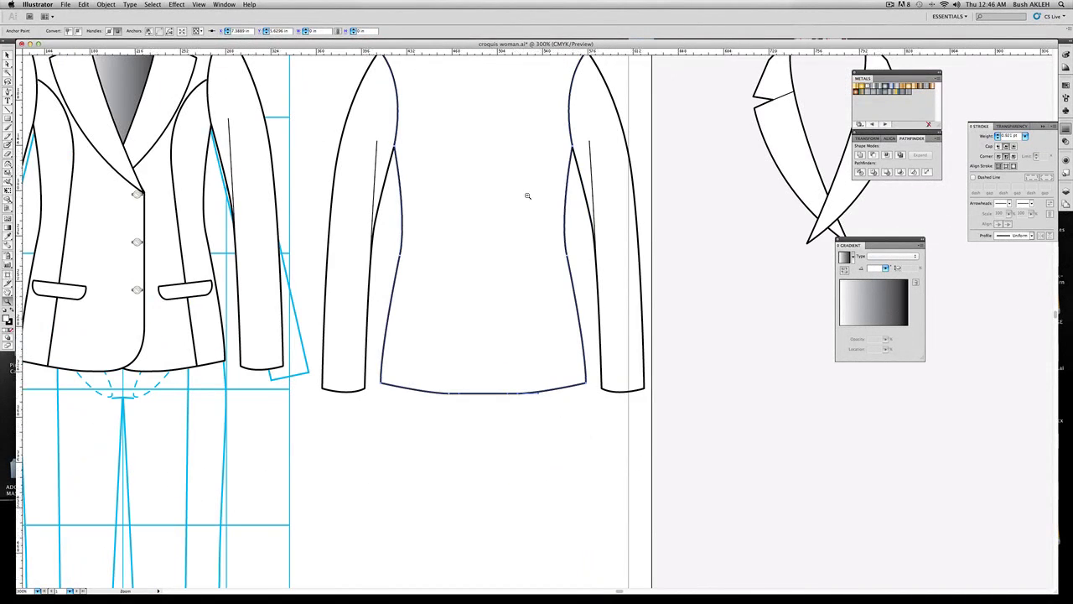
pyautogui.moveTo(767, 349); pyautogui.dragTo(717, 303)
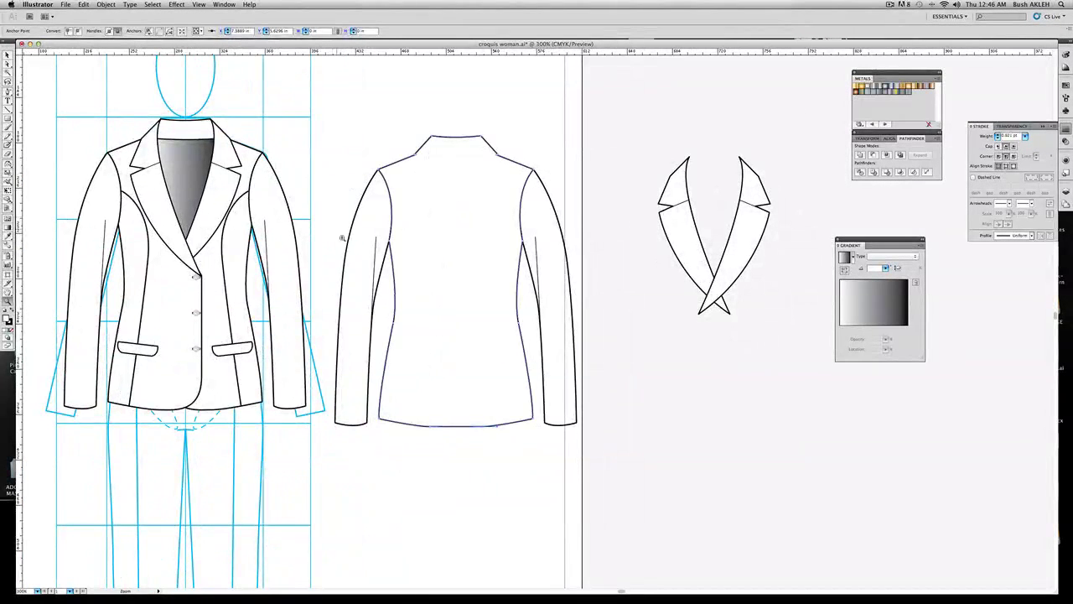
pyautogui.press('v')
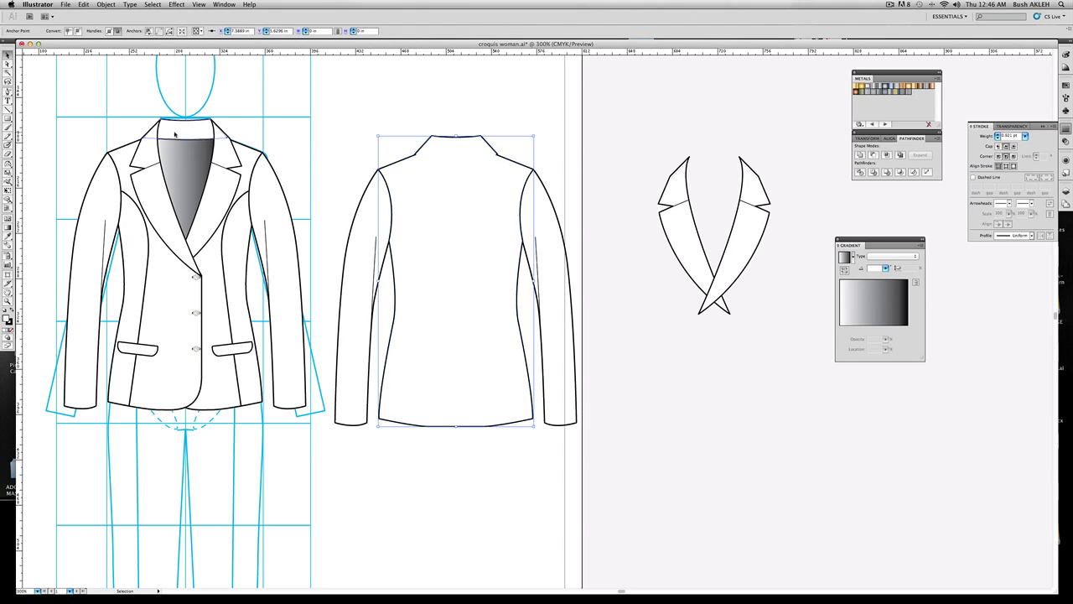
pyautogui.click(174, 132)
pyautogui.hotkey('ctrl', 'v')
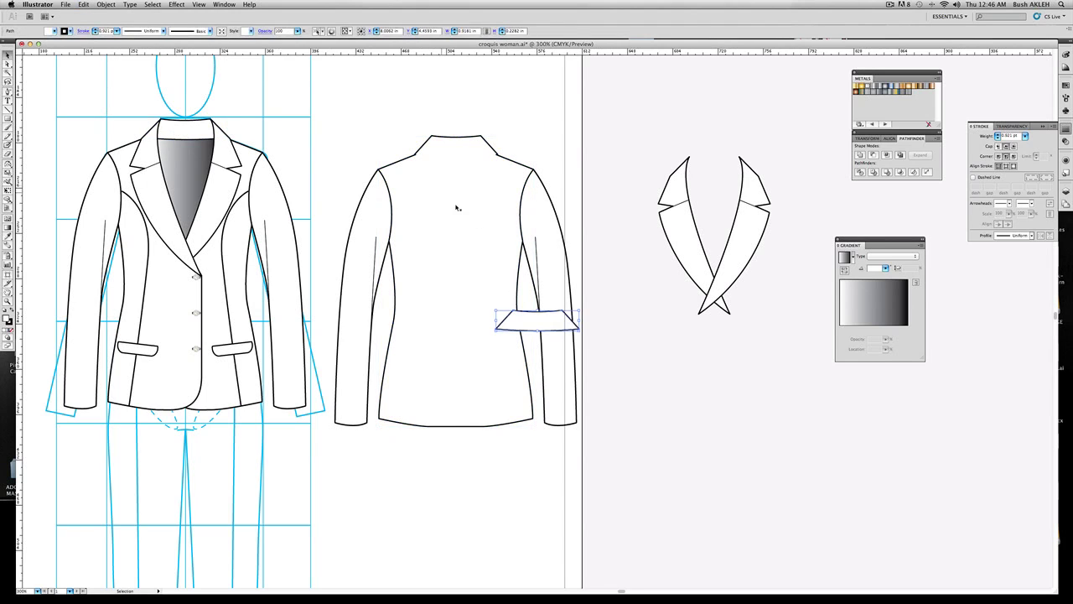
pyautogui.moveTo(530, 316); pyautogui.dragTo(494, 271)
pyautogui.moveTo(474, 222); pyautogui.dragTo(447, 143)
pyautogui.moveTo(449, 143); pyautogui.dragTo(449, 143)
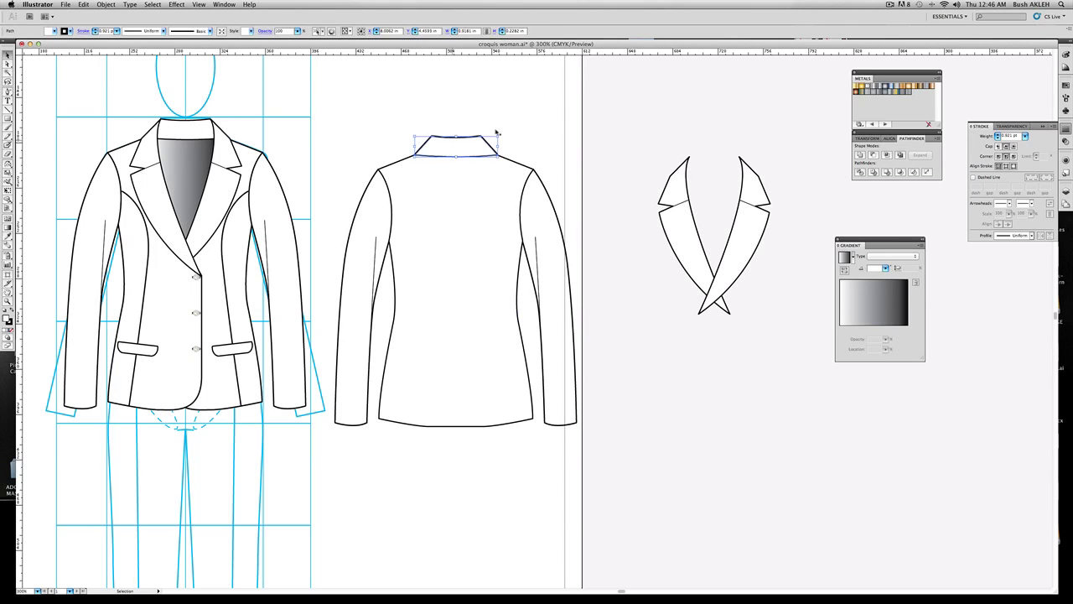
pyautogui.click(542, 131)
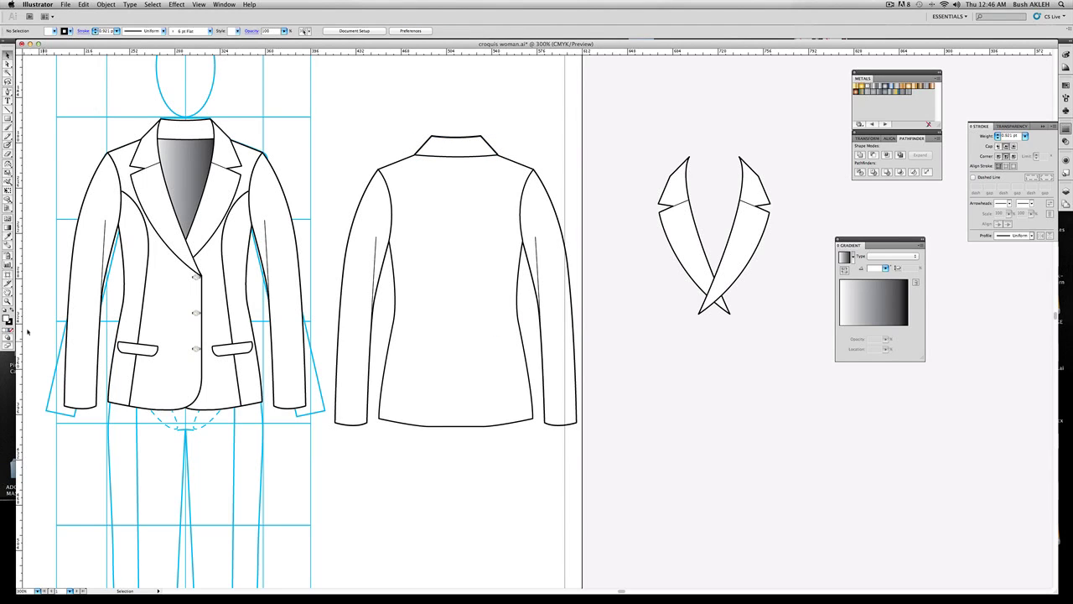
# Try moving the back view's collar piece down off the neckline, and undo the move.
pyautogui.click(7, 302)
pyautogui.moveTo(372, 113); pyautogui.dragTo(563, 188)
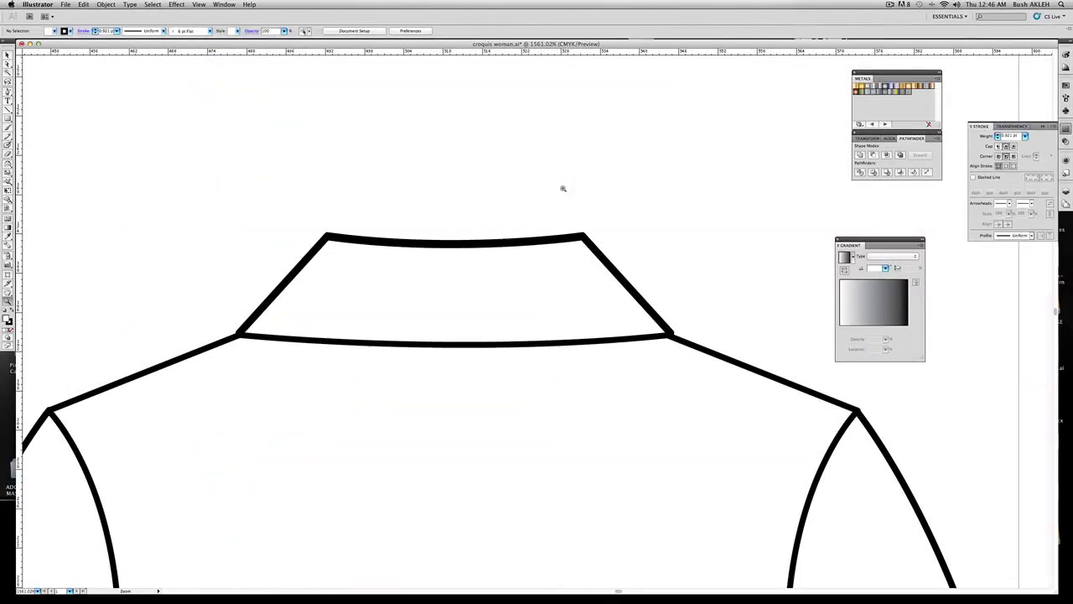
pyautogui.click(7, 55)
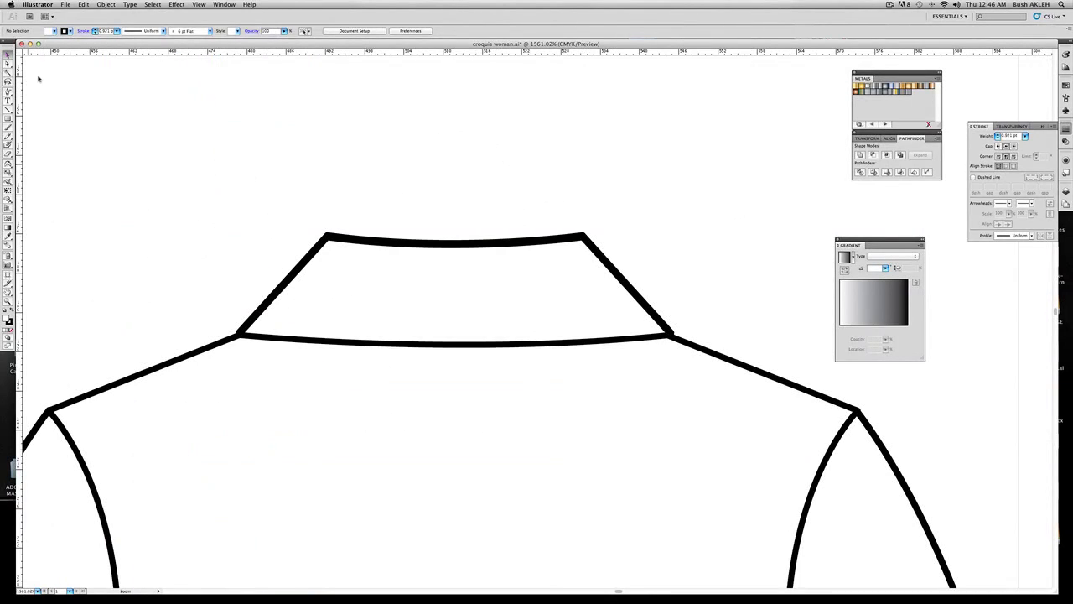
pyautogui.click(407, 273)
pyautogui.moveTo(407, 273); pyautogui.dragTo(381, 393)
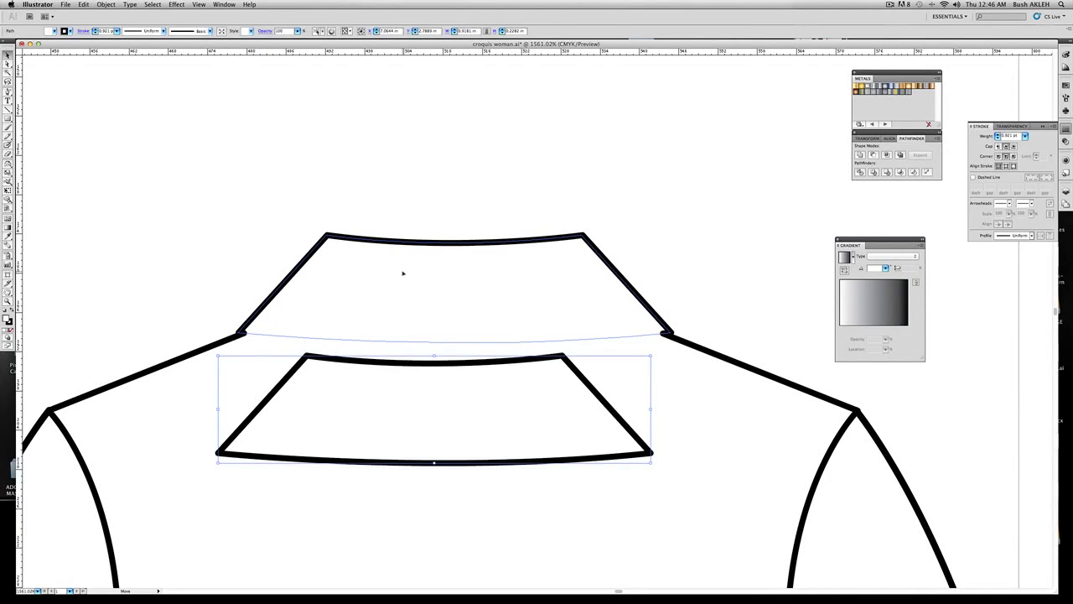
pyautogui.press('super+z')
pyautogui.click(403, 124)
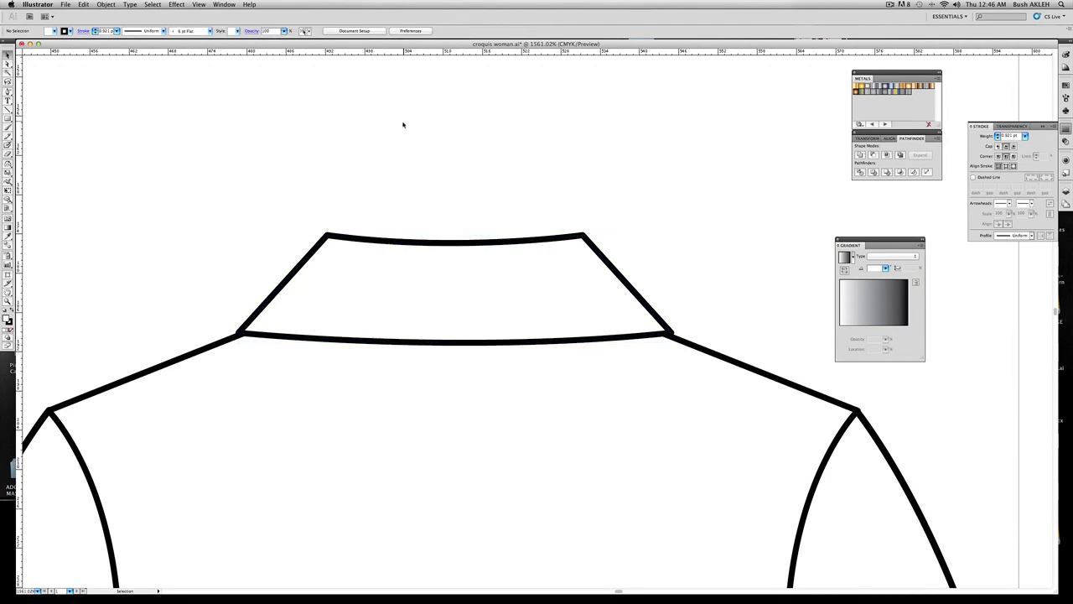
# Draw a straight centre back seam with the Pen tool from the collar's lower edge down to the hem.
pyautogui.click(9, 302)
pyautogui.keyDown('alt'); pyautogui.click(411, 475); pyautogui.keyUp('alt')
pyautogui.keyDown('alt'); pyautogui.click(411, 476); pyautogui.keyUp('alt')
pyautogui.keyDown('alt'); pyautogui.click(526, 479); pyautogui.keyUp('alt')
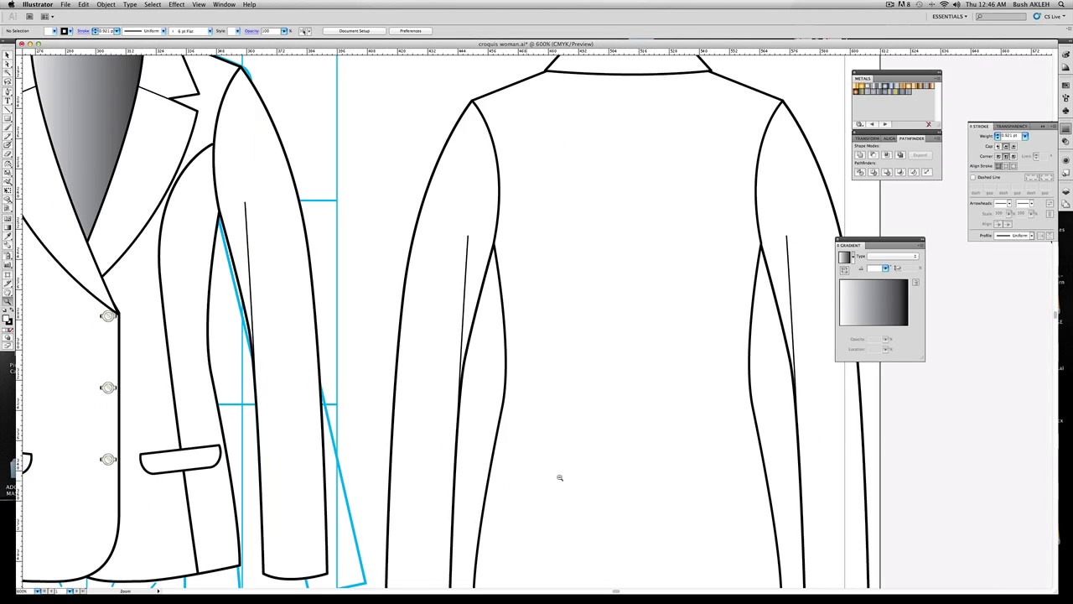
pyautogui.keyDown('alt'); pyautogui.click(706, 445); pyautogui.keyUp('alt')
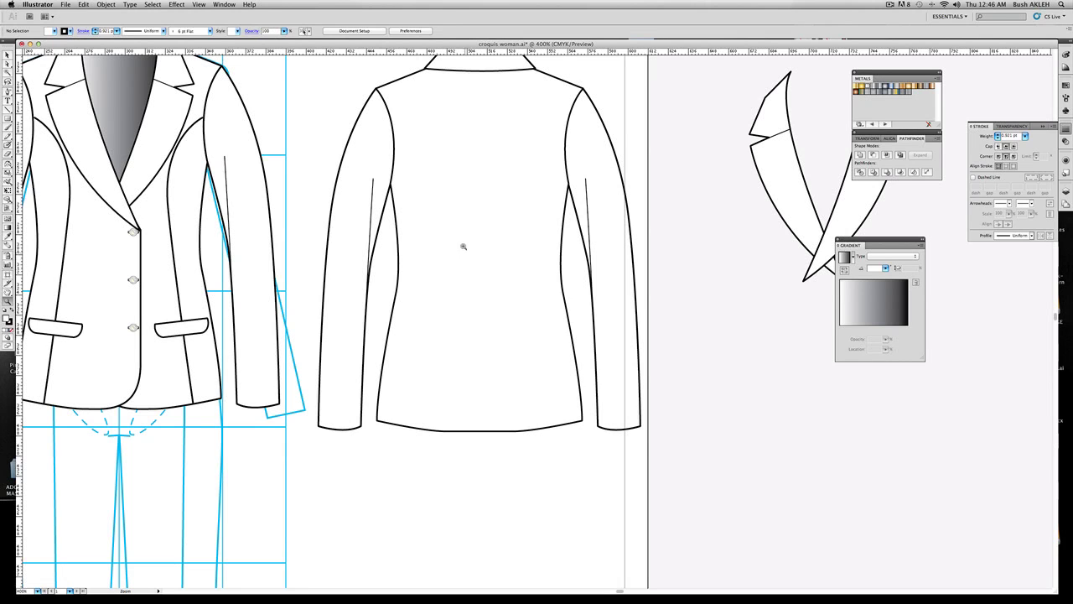
pyautogui.moveTo(477, 253); pyautogui.dragTo(493, 313)
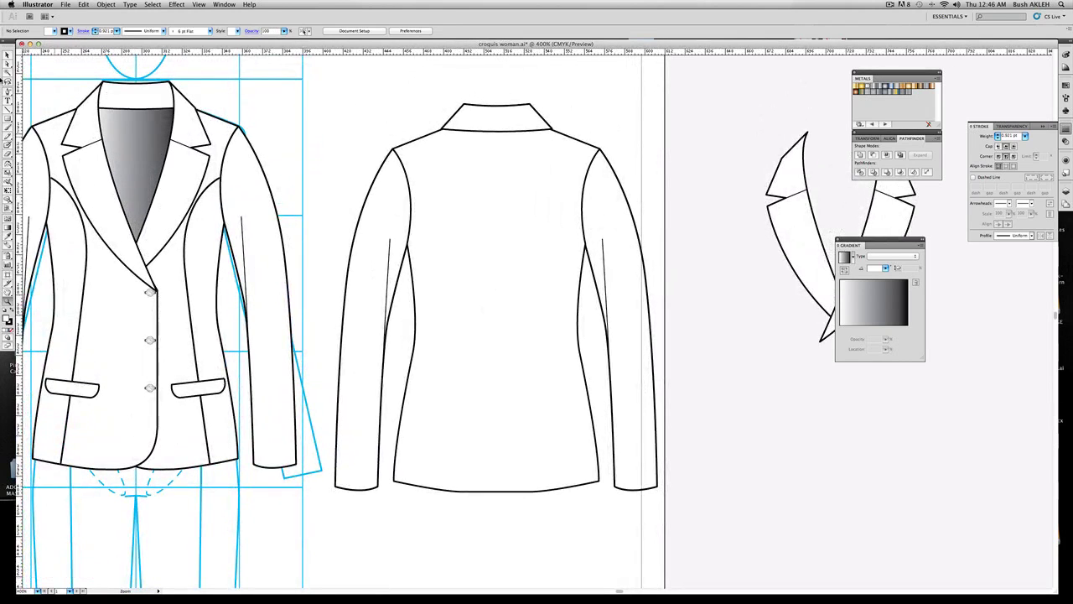
pyautogui.click(7, 57)
pyautogui.click(7, 90)
pyautogui.click(495, 133)
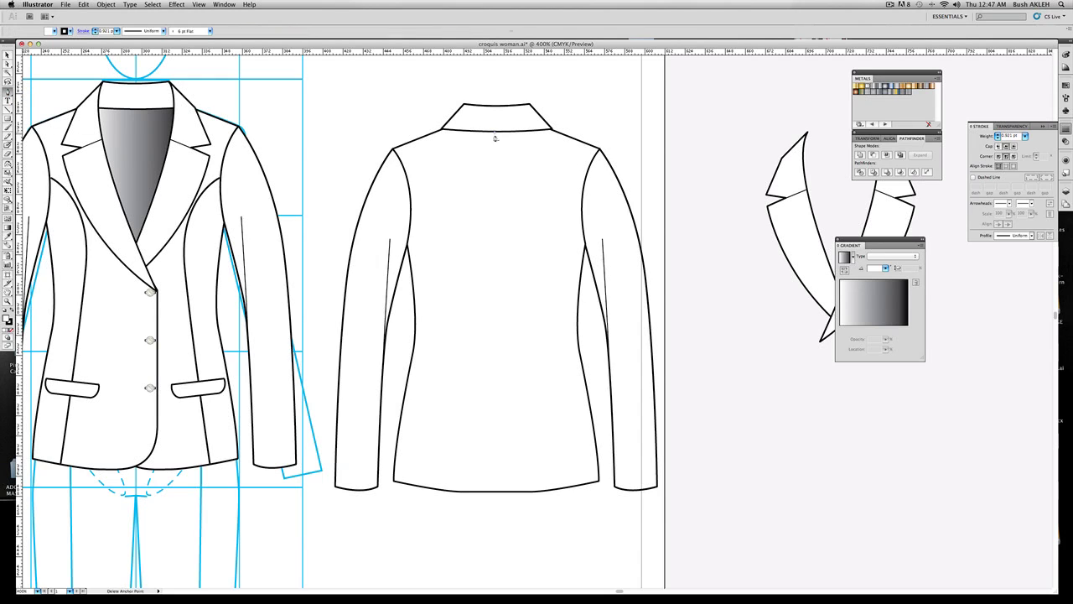
pyautogui.click(495, 492)
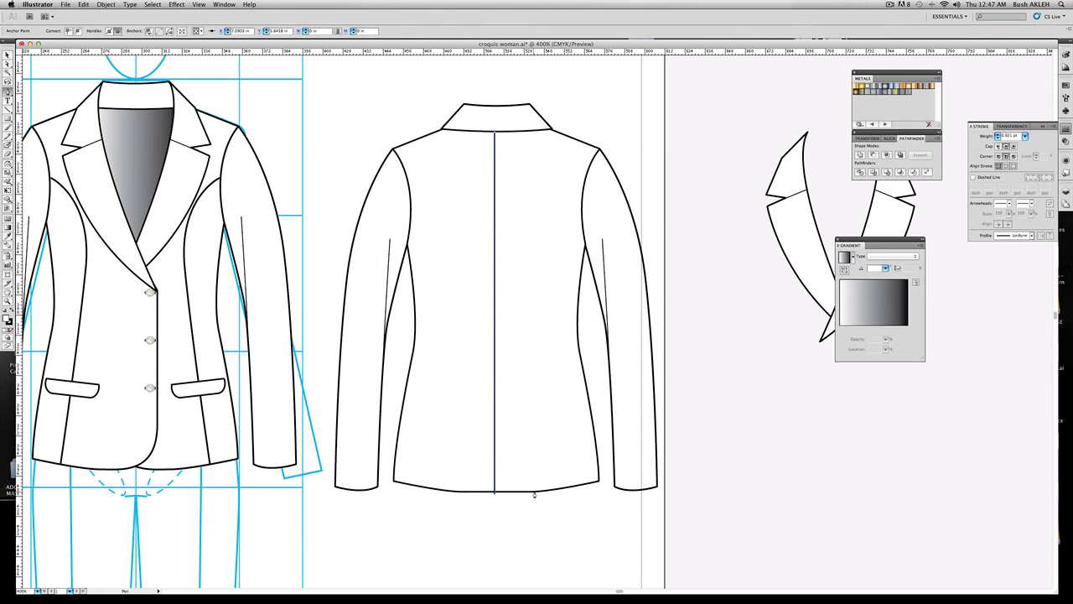
# Continue the centre seam path in a shallow curve slightly below the hem as a vent overlap, and align its end anchor with the hemline.
pyautogui.moveTo(535, 492); pyautogui.dragTo(546, 492)
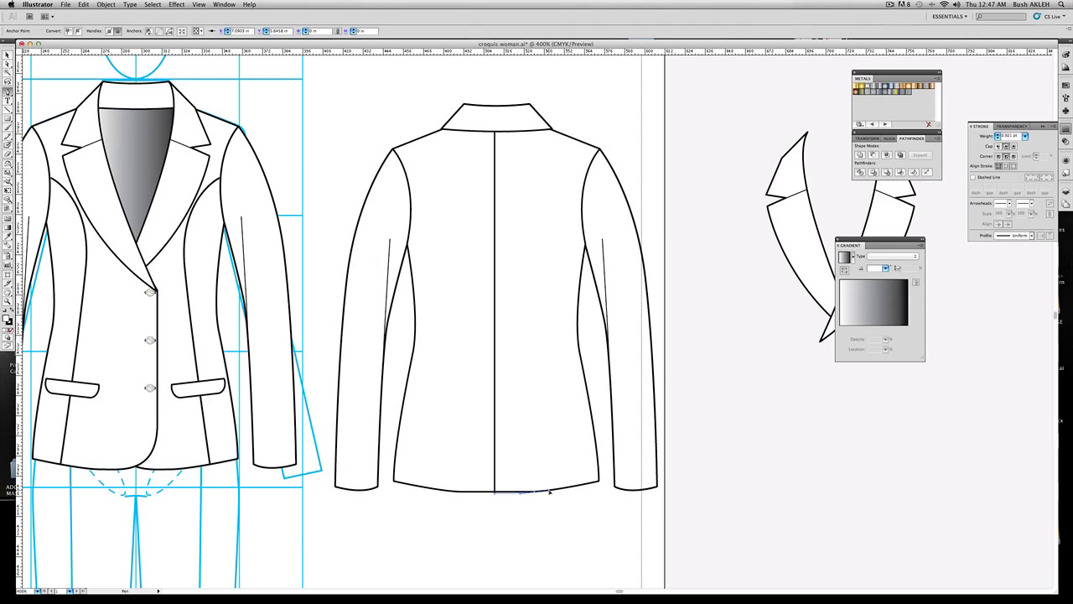
pyautogui.keyDown('ctrl'); pyautogui.click(549, 492); pyautogui.keyUp('ctrl')
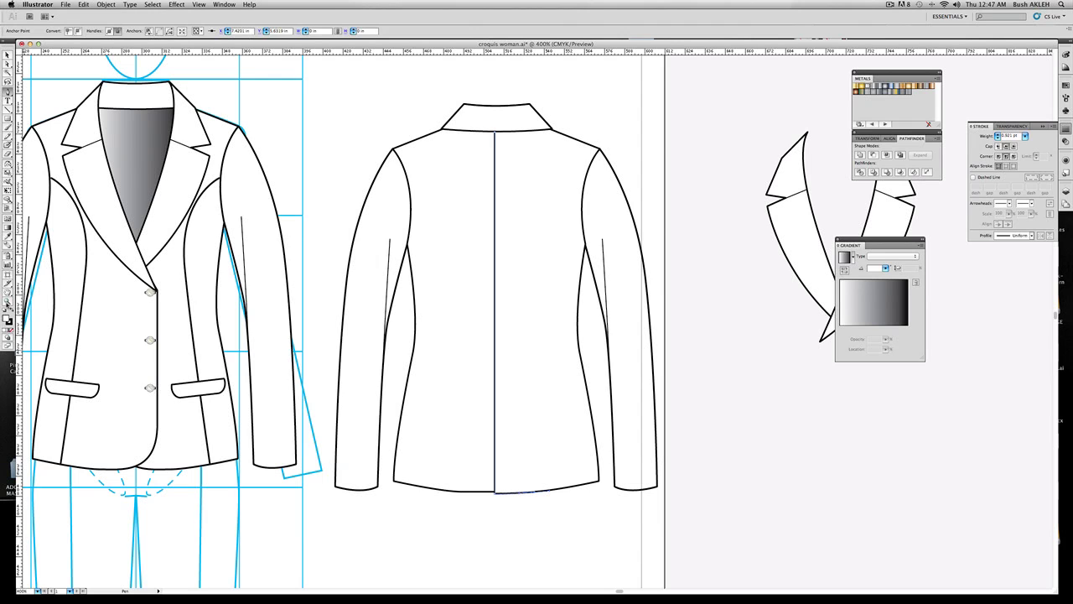
pyautogui.press('z')
pyautogui.moveTo(444, 464); pyautogui.dragTo(541, 523)
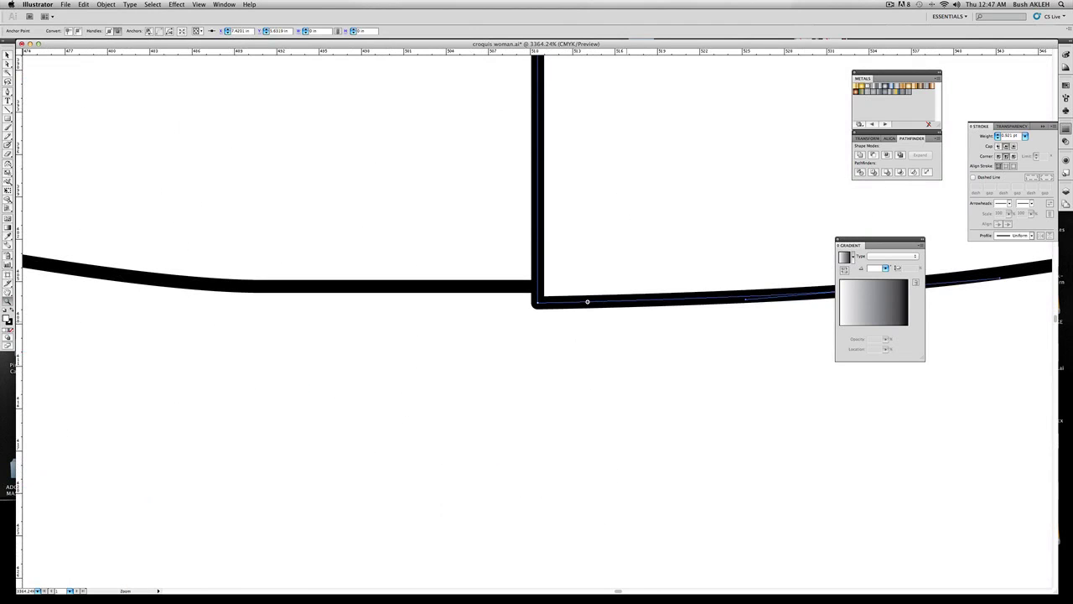
pyautogui.moveTo(651, 325); pyautogui.dragTo(274, 345)
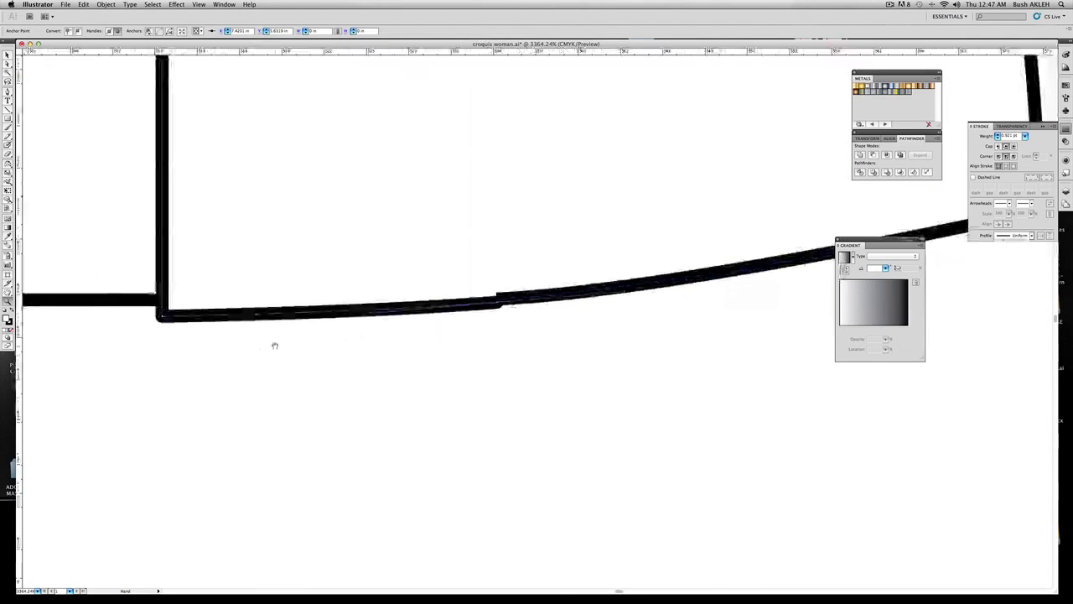
pyautogui.click(8, 64)
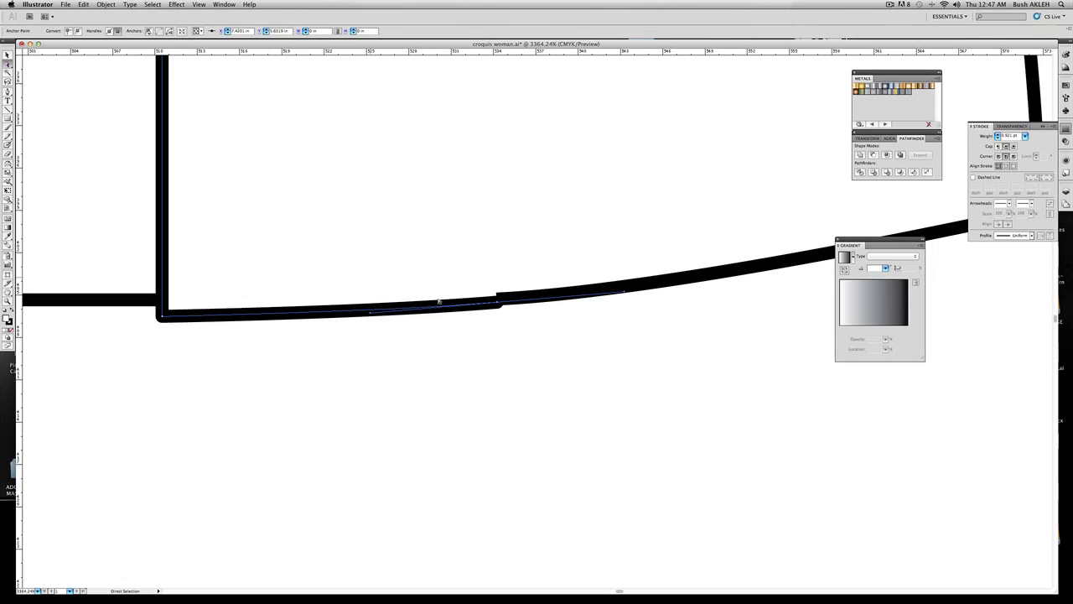
pyautogui.click(495, 303)
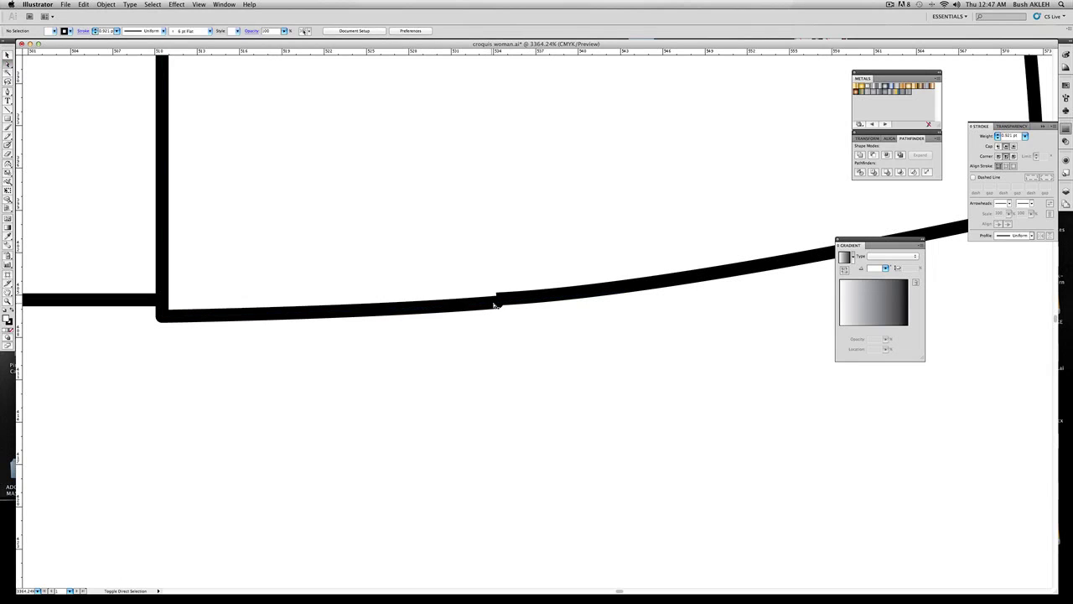
pyautogui.moveTo(499, 303); pyautogui.dragTo(498, 299)
pyautogui.click(495, 362)
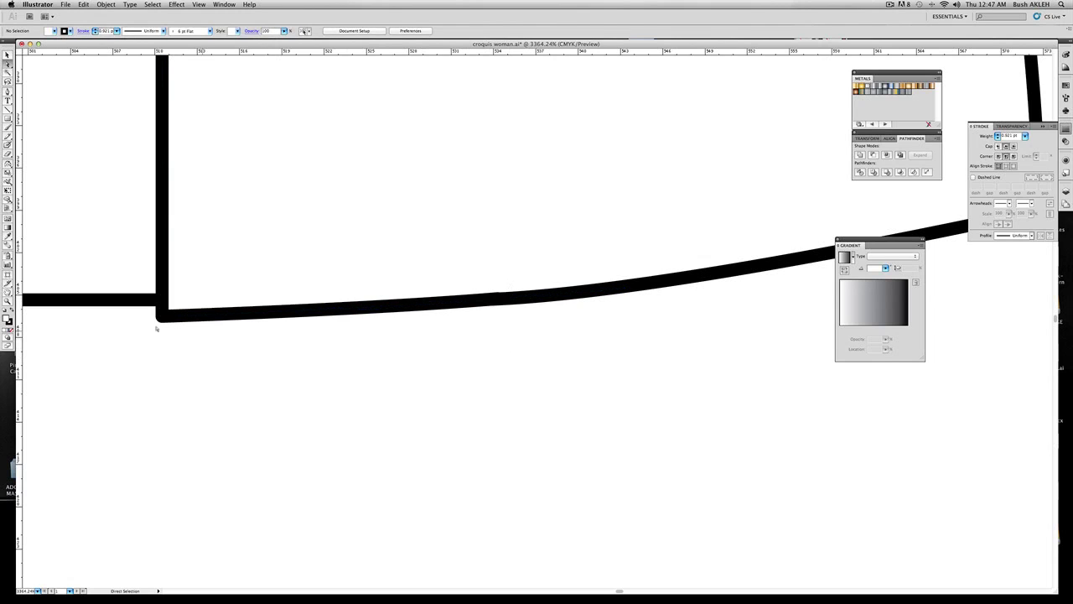
# Draw a short, nearly vertical vent line with the Pen tool, rising from the back view's left sleeve hem near the inner edge.
pyautogui.click(7, 302)
pyautogui.keyDown('alt'); pyautogui.click(219, 185); pyautogui.keyUp('alt')
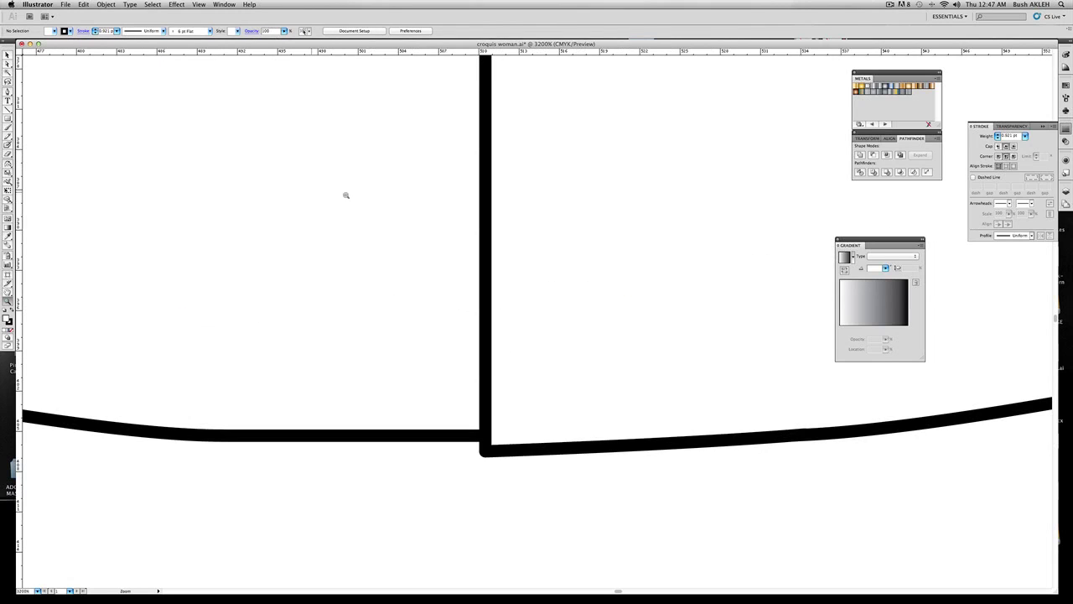
pyautogui.keyDown('alt'); pyautogui.click(589, 237); pyautogui.keyUp('alt')
pyautogui.keyDown('alt'); pyautogui.click(603, 261); pyautogui.keyUp('alt')
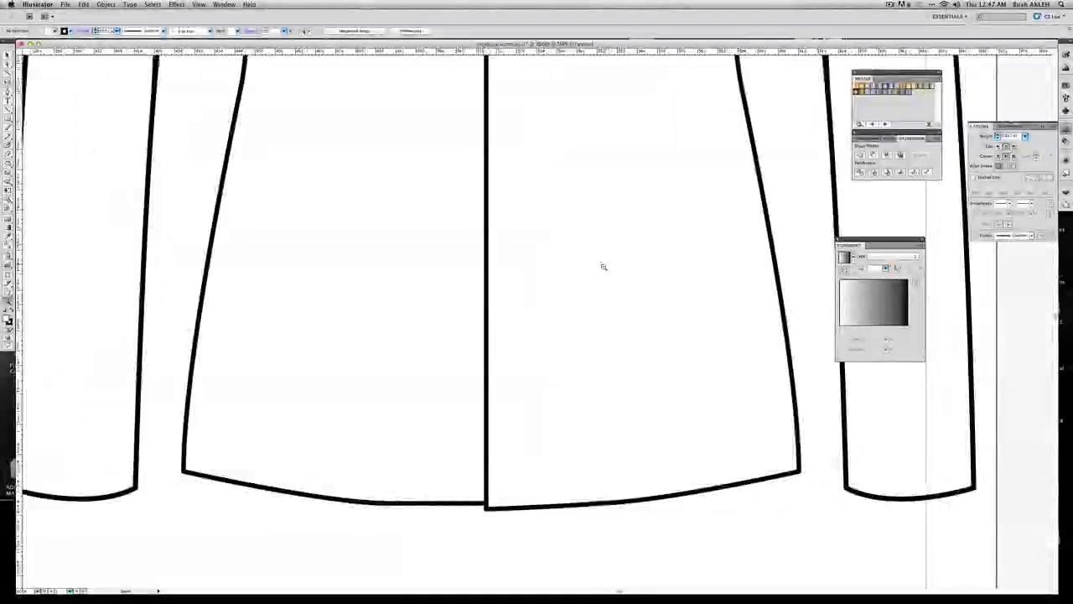
pyautogui.keyDown('alt'); pyautogui.click(603, 266); pyautogui.keyUp('alt')
pyautogui.keyDown('alt'); pyautogui.click(498, 243); pyautogui.keyUp('alt')
pyautogui.keyDown('alt'); pyautogui.click(524, 308); pyautogui.keyUp('alt')
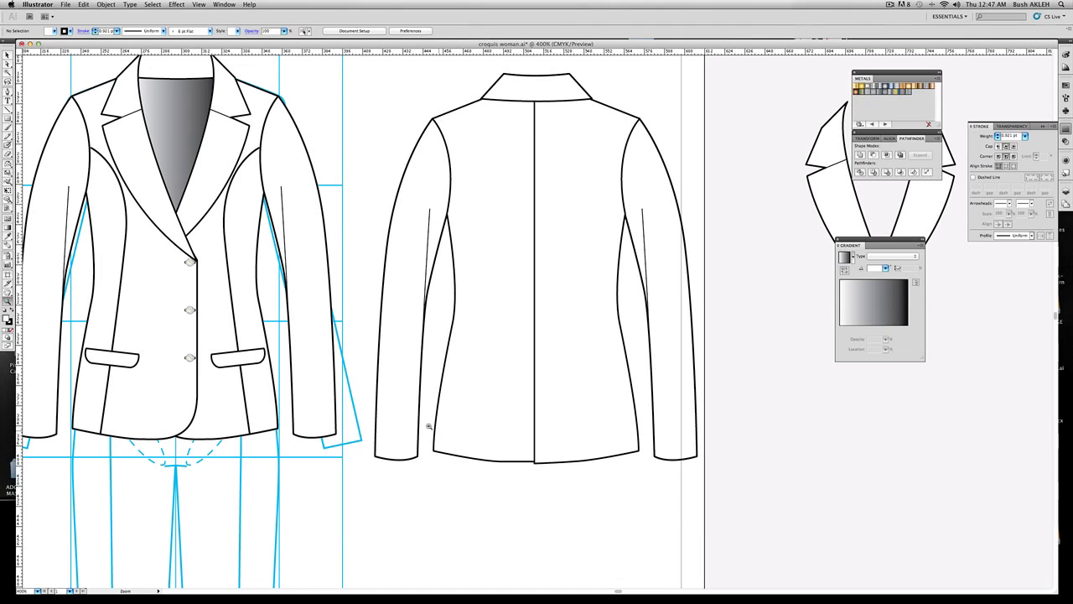
pyautogui.moveTo(357, 348); pyautogui.dragTo(462, 478)
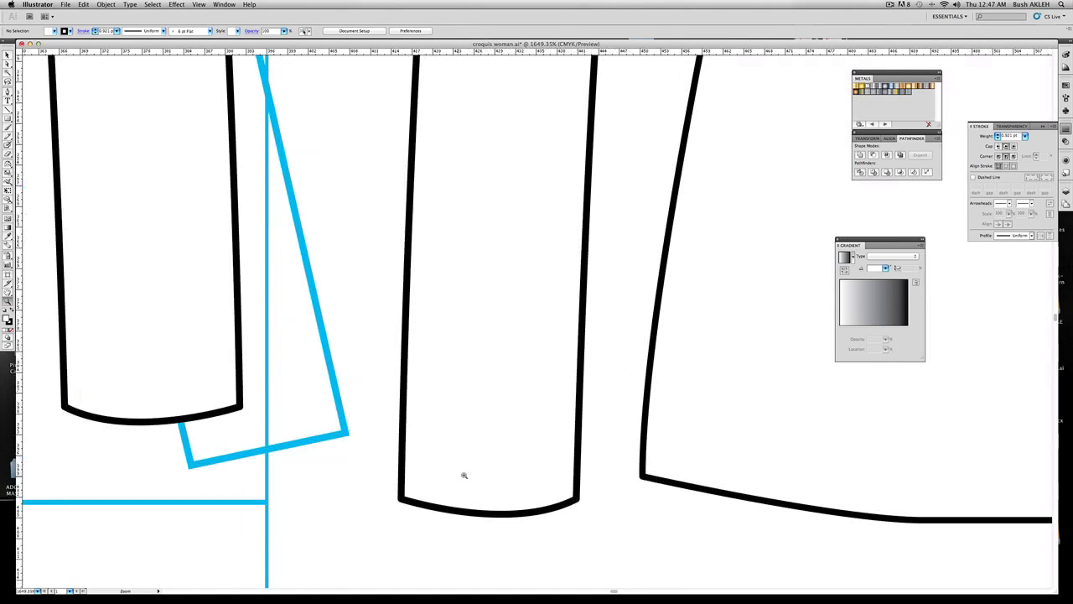
pyautogui.press('p')
pyautogui.click(539, 513)
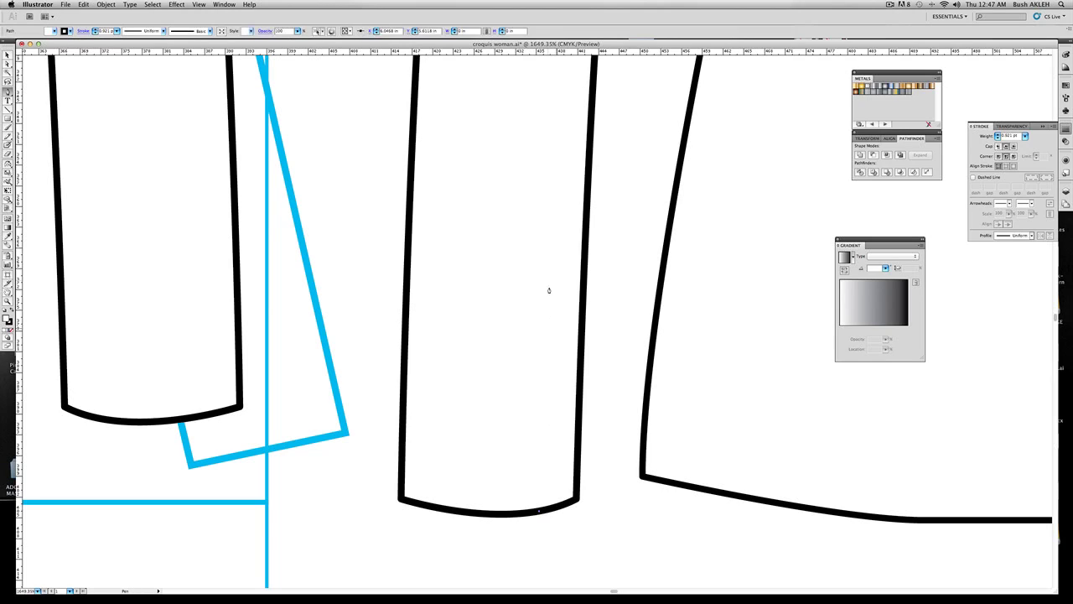
pyautogui.click(550, 342)
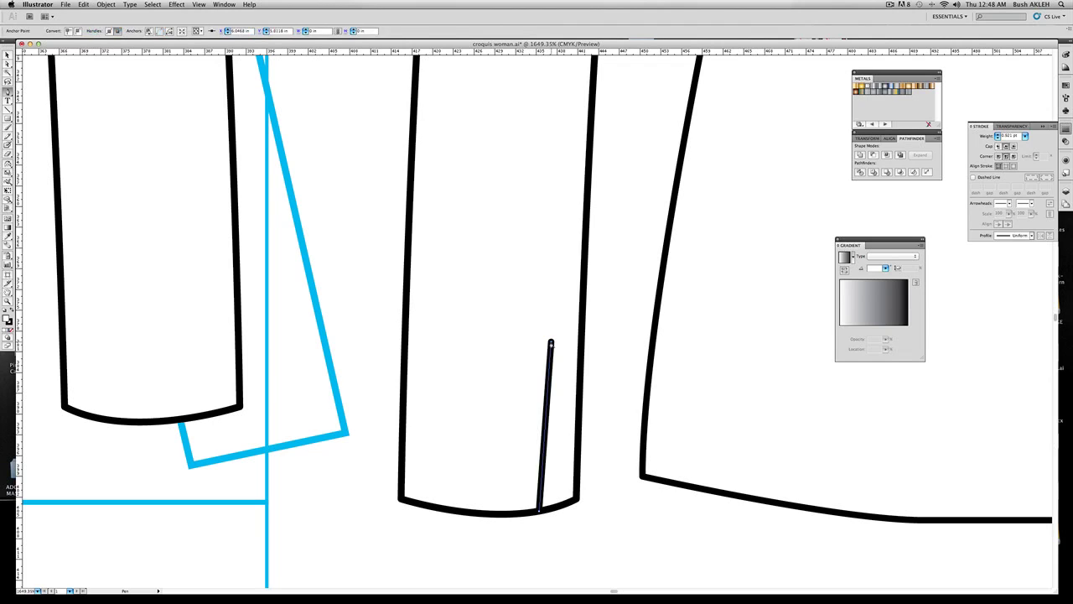
pyautogui.hotkey('ctrl', 'z')
pyautogui.click(545, 342)
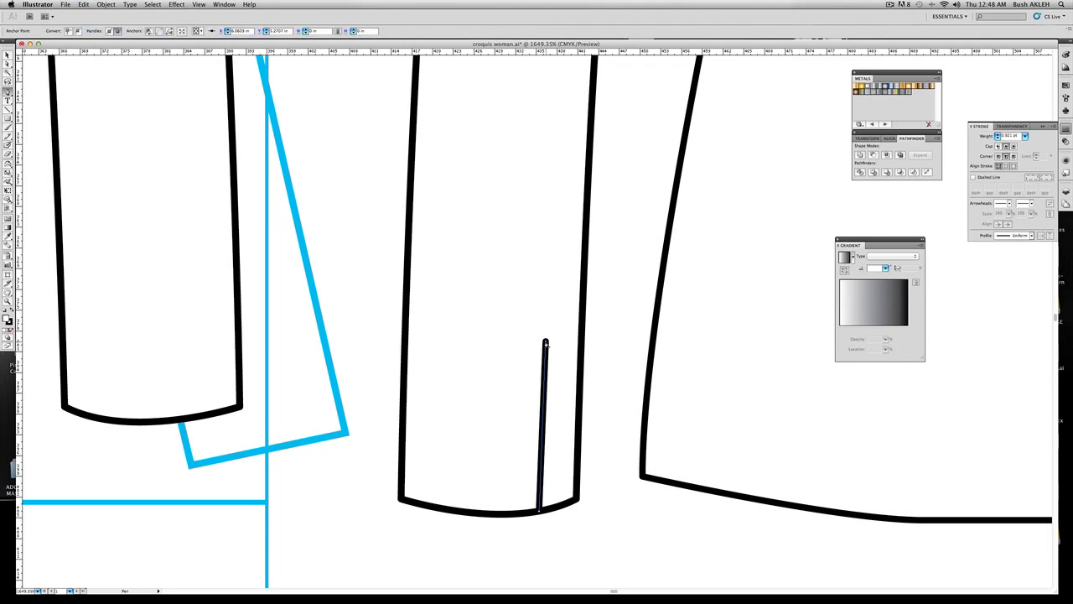
pyautogui.hotkey('ctrl', 'z')
pyautogui.click(543, 342)
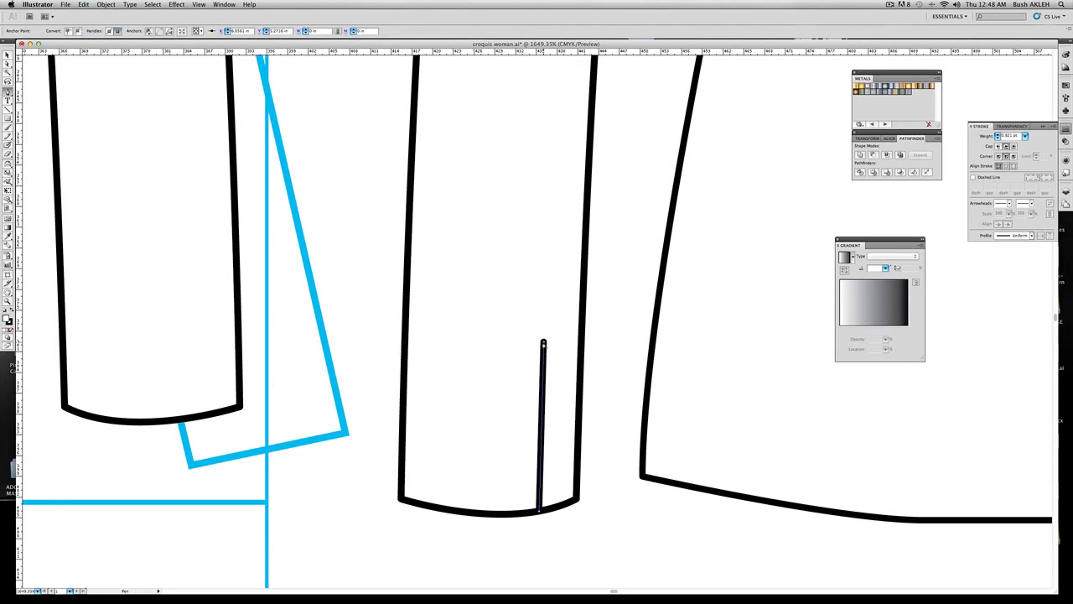
# Duplicate the front view's three-button group and place the copy below the front view's right sleeve hem.
pyautogui.click(7, 301)
pyautogui.keyDown('alt'); pyautogui.click(256, 293); pyautogui.keyUp('alt')
pyautogui.moveTo(255, 291); pyautogui.dragTo(544, 318)
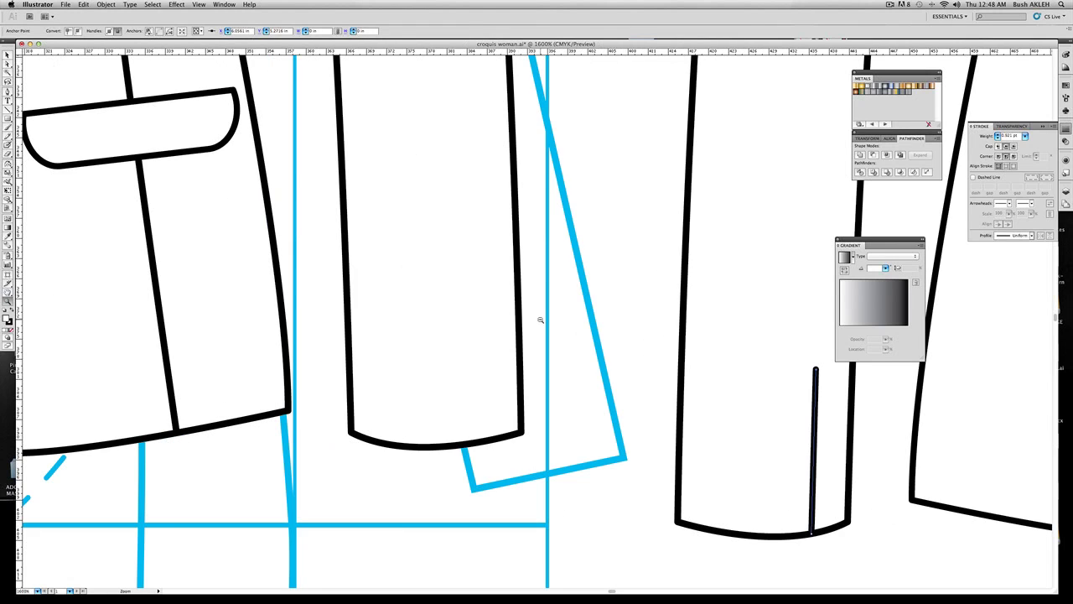
pyautogui.keyDown('alt'); pyautogui.click(540, 319); pyautogui.keyUp('alt')
pyautogui.keyDown('alt'); pyautogui.click(431, 317); pyautogui.keyUp('alt')
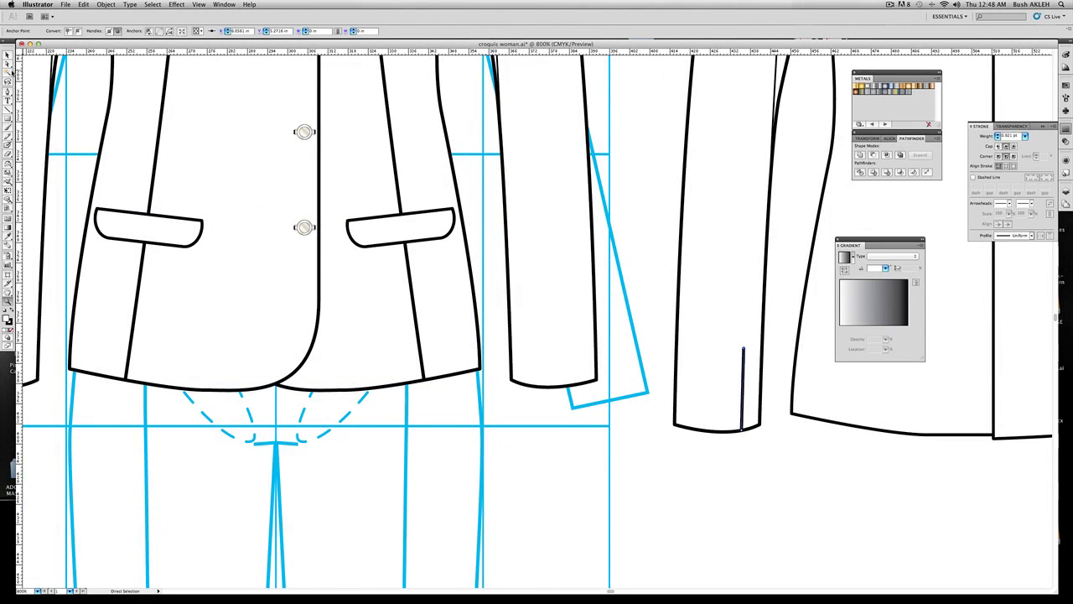
pyautogui.click(7, 55)
pyautogui.click(299, 228)
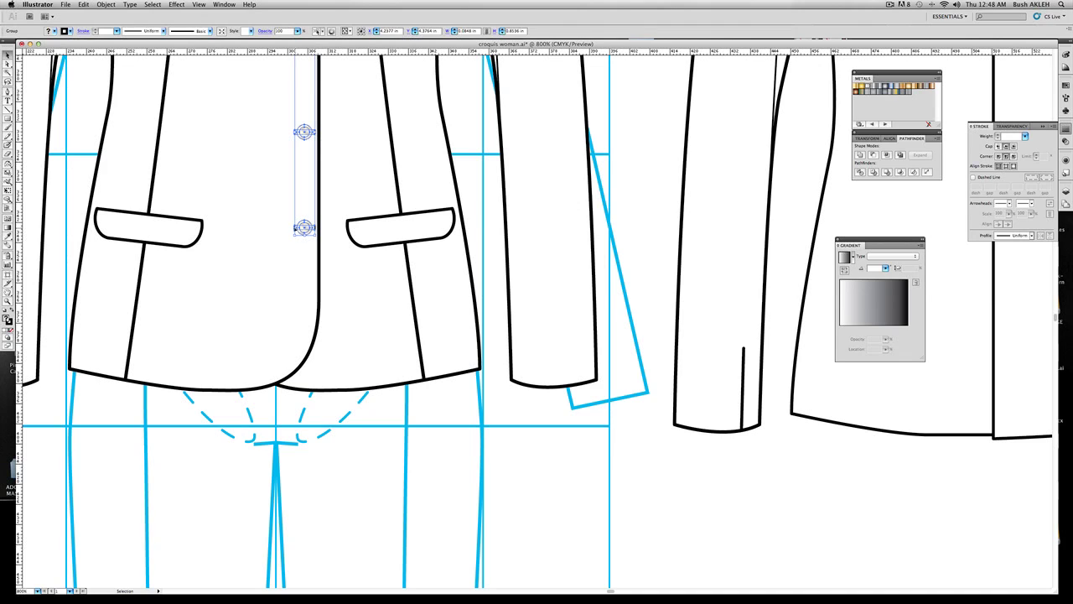
pyautogui.press('super+c')
pyautogui.press('super+v')
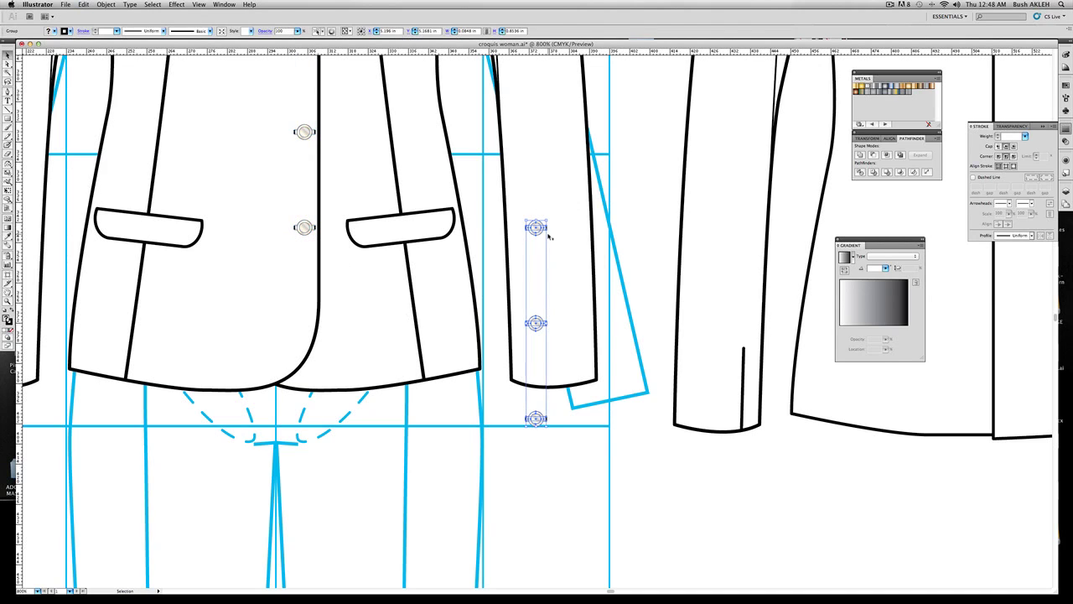
pyautogui.click(549, 235)
pyautogui.moveTo(539, 229); pyautogui.dragTo(585, 475)
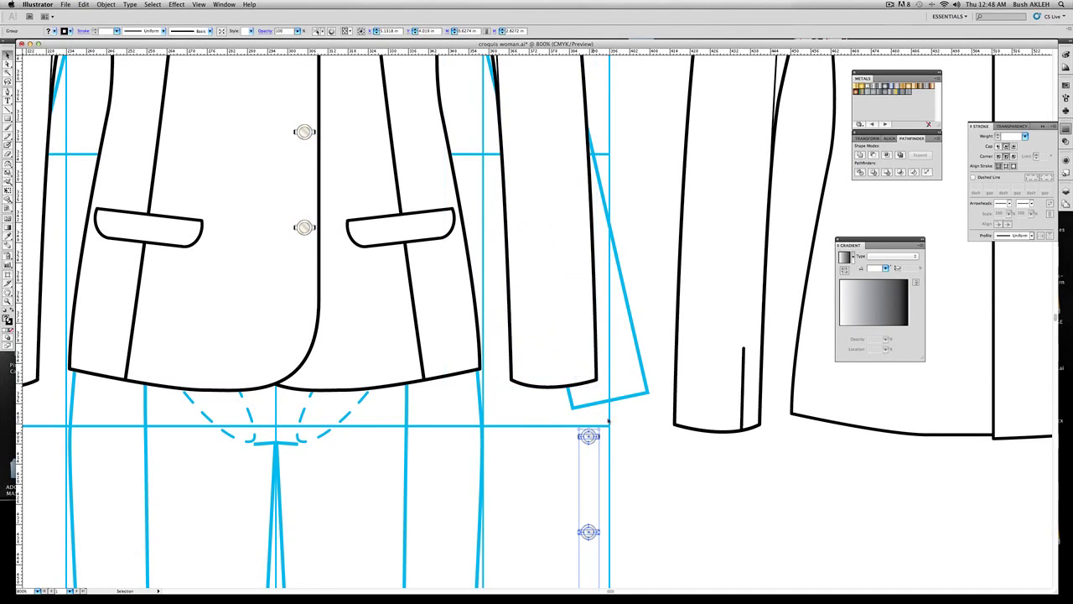
# Ungroup the copied buttons and use a scaled-down copy of one to build a column of four below the back view's left sleeve.
pyautogui.rightClick(597, 436)
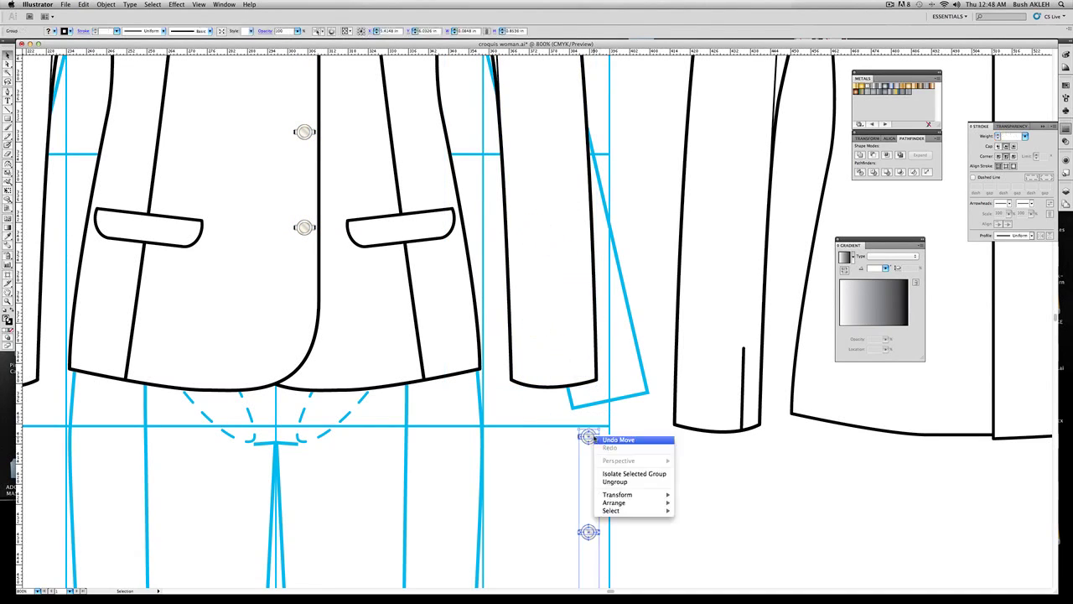
pyautogui.click(614, 481)
pyautogui.click(590, 437)
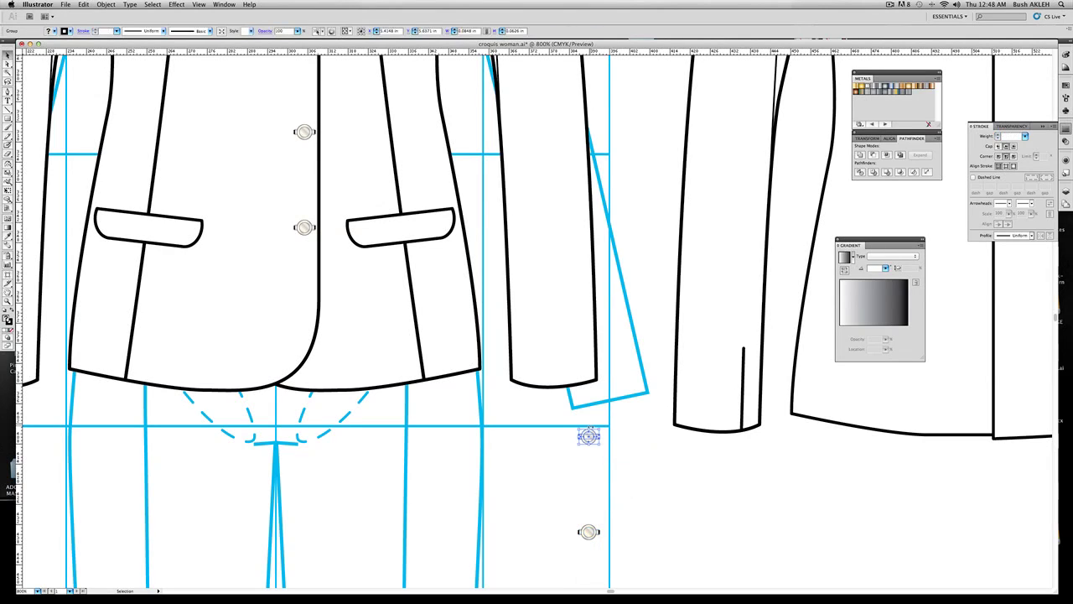
pyautogui.hotkey('ctrl', 'v')
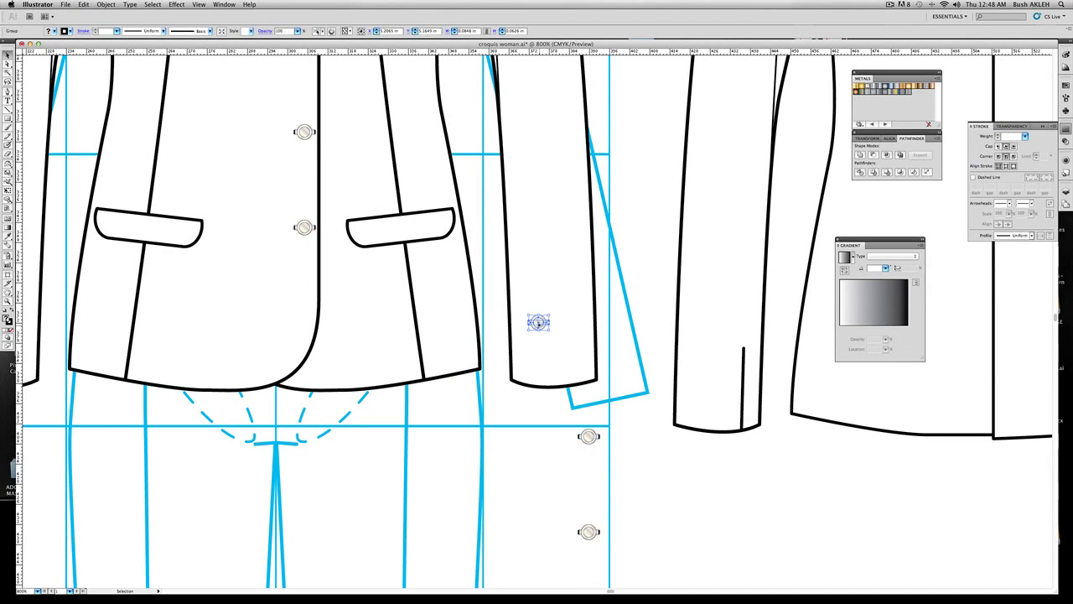
pyautogui.moveTo(545, 330); pyautogui.dragTo(720, 490)
pyautogui.click(743, 459)
pyautogui.click(704, 460)
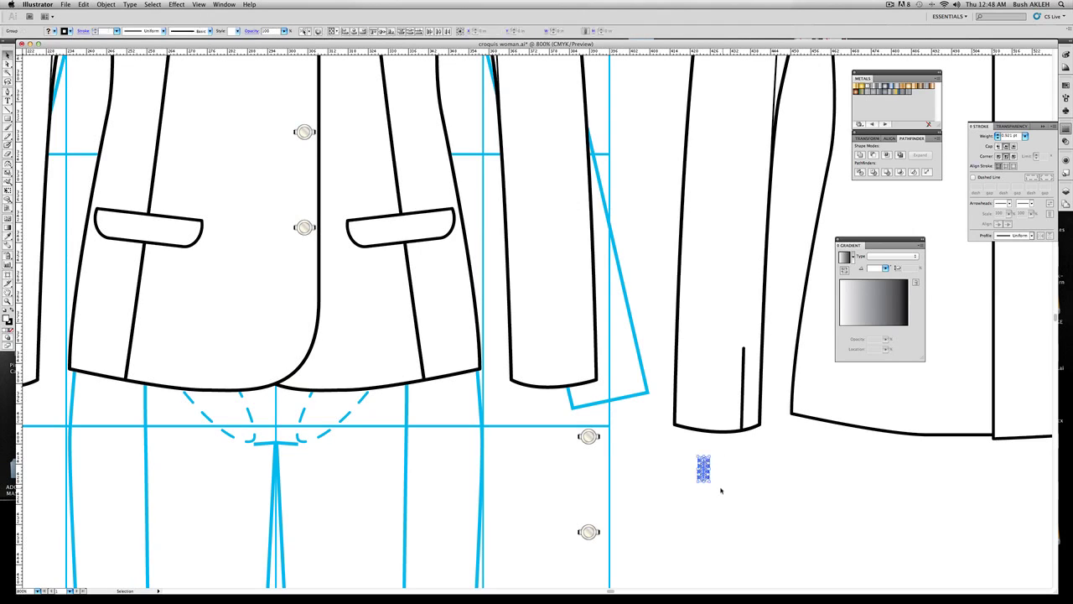
# Align the four small buttons on their horizontal centres and move them onto the back view's left sleeve beside the vent line.
pyautogui.click(885, 137)
pyautogui.click(875, 155)
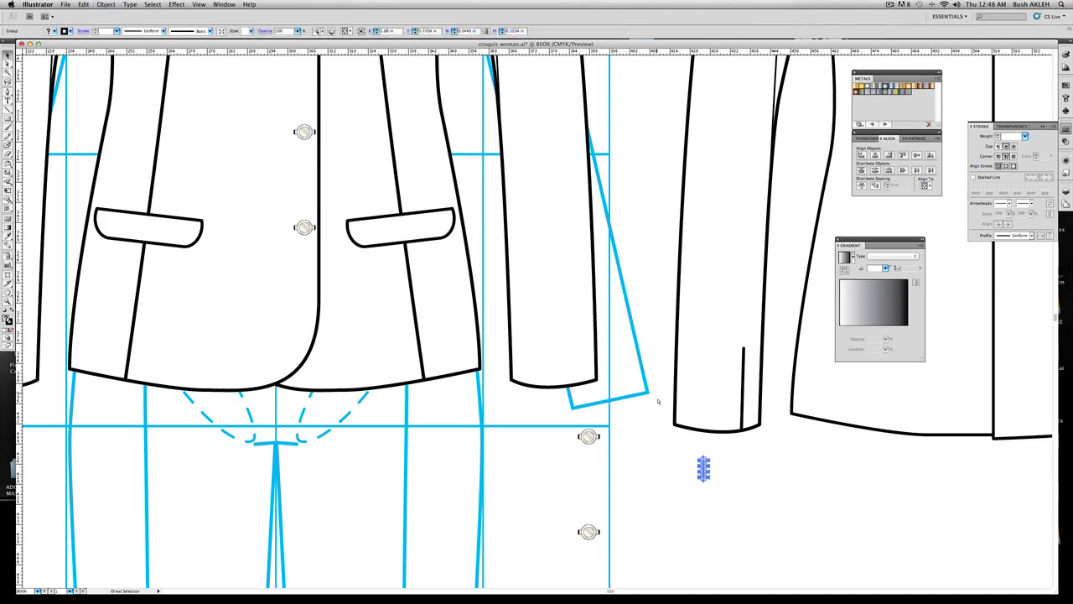
pyautogui.moveTo(702, 466); pyautogui.dragTo(732, 401)
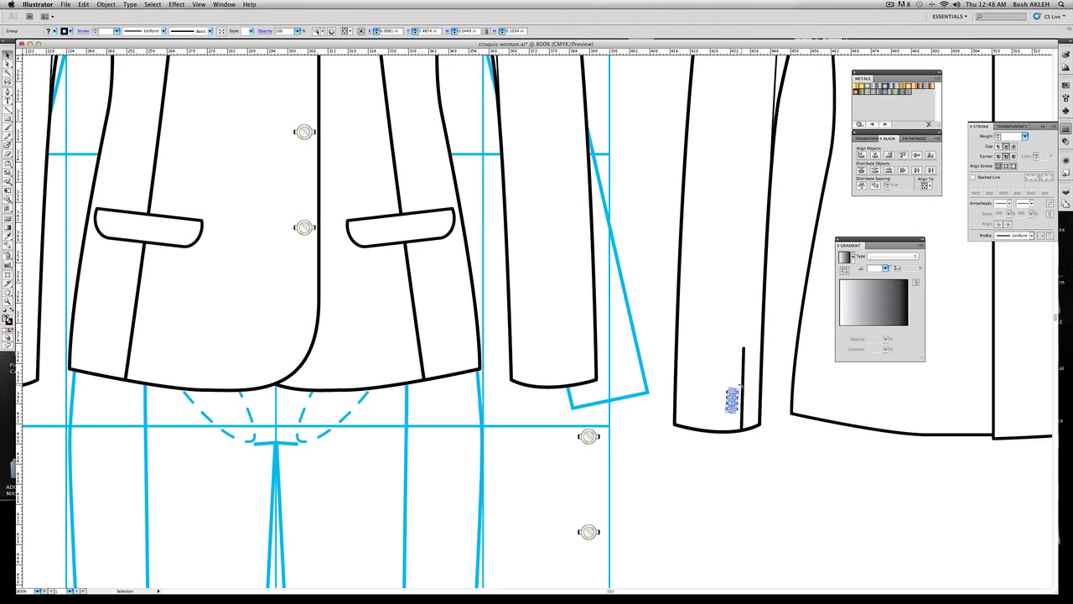
pyautogui.click(769, 479)
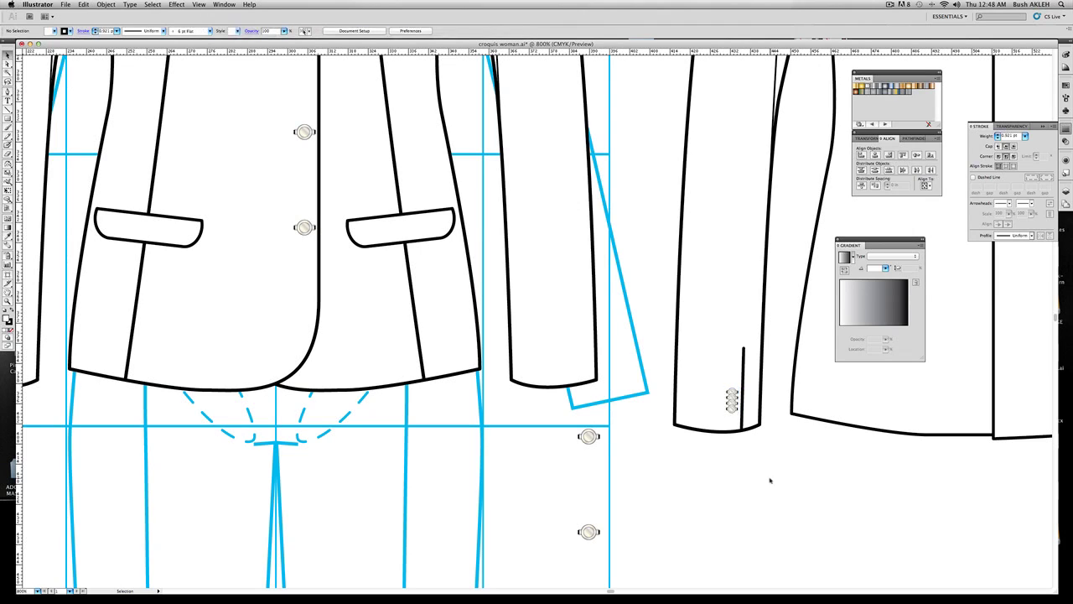
# Group the four sleeve buttons with the vent line on the back view's left sleeve.
pyautogui.click(735, 402)
pyautogui.click(775, 453)
pyautogui.moveTo(700, 462); pyautogui.dragTo(715, 425)
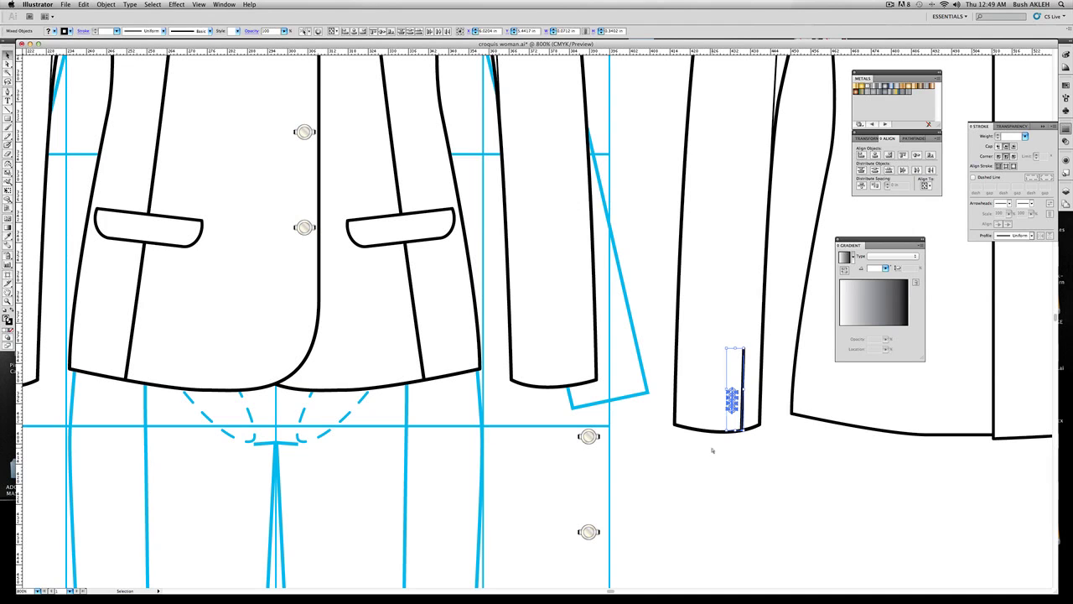
pyautogui.press('super+g')
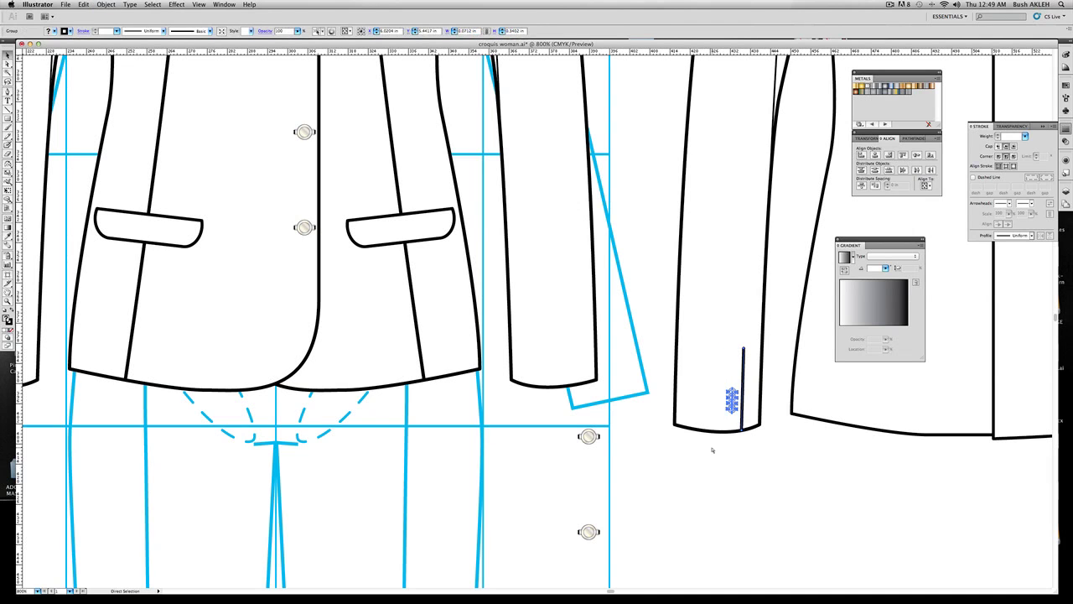
# Duplicate the sleeve vent and button group, mirror the copy horizontally, and place it at the hem of the back view's right sleeve.
pyautogui.press('v')
pyautogui.hscroll(10, 717, 450)
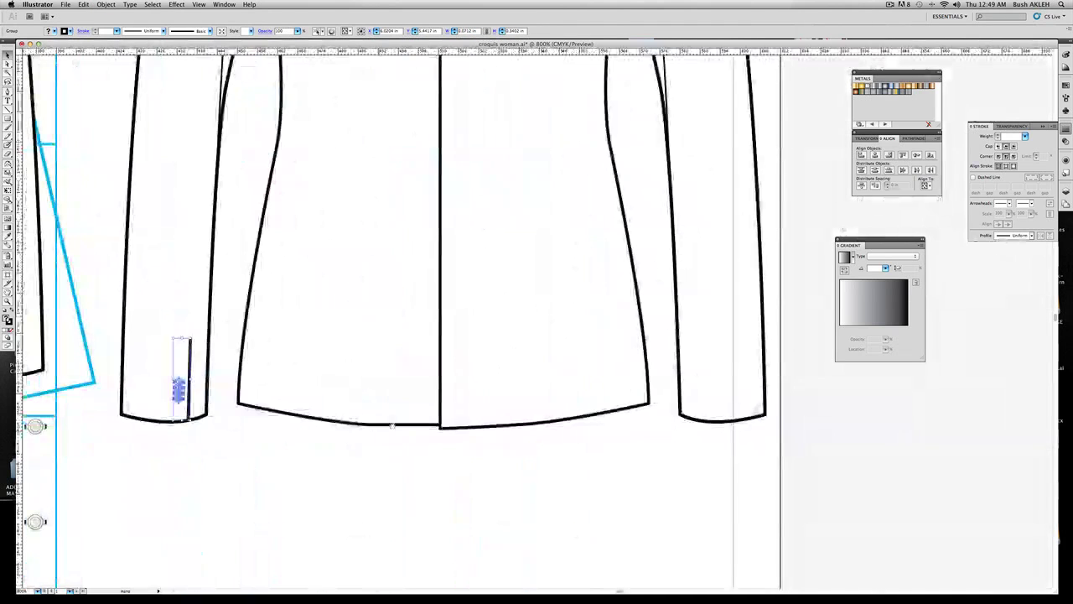
pyautogui.hotkey('ctrl', 'v')
pyautogui.rightClick(549, 339)
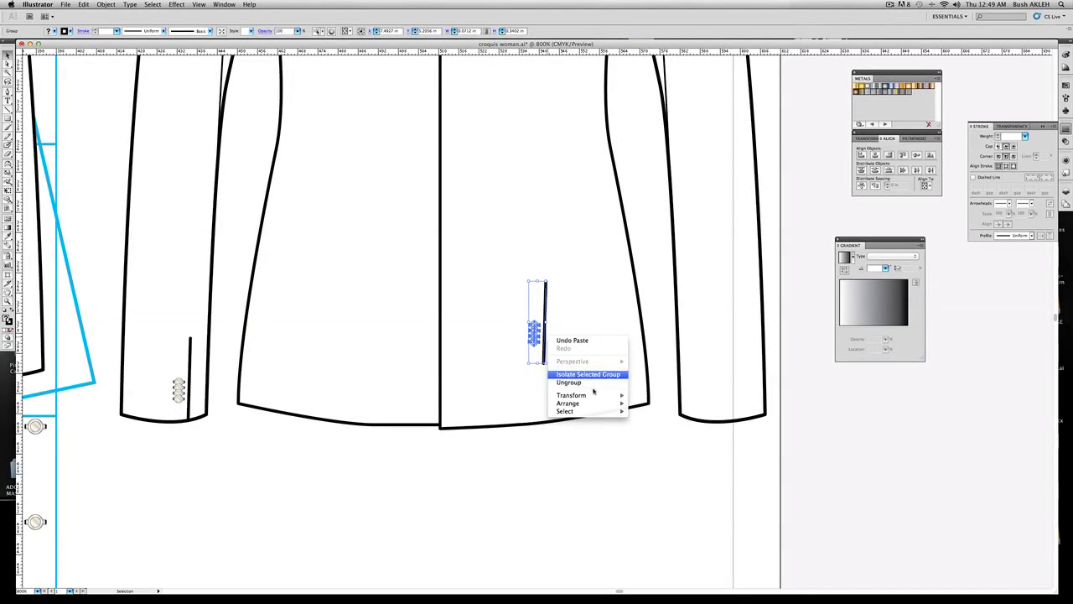
pyautogui.moveTo(607, 395)
pyautogui.click(670, 427)
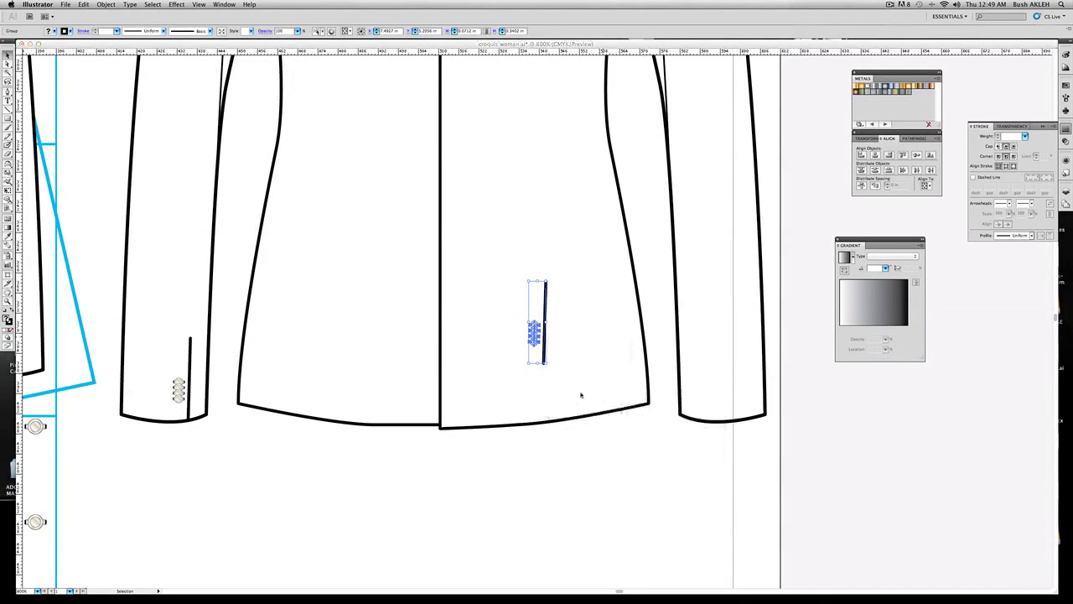
pyautogui.press('Return')
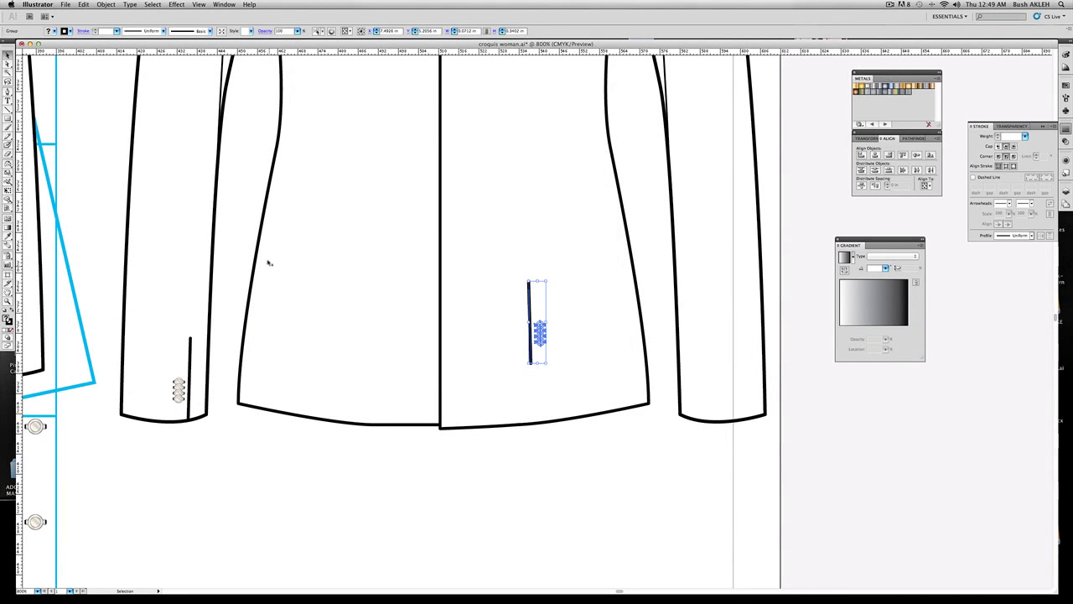
pyautogui.moveTo(539, 331); pyautogui.dragTo(704, 386)
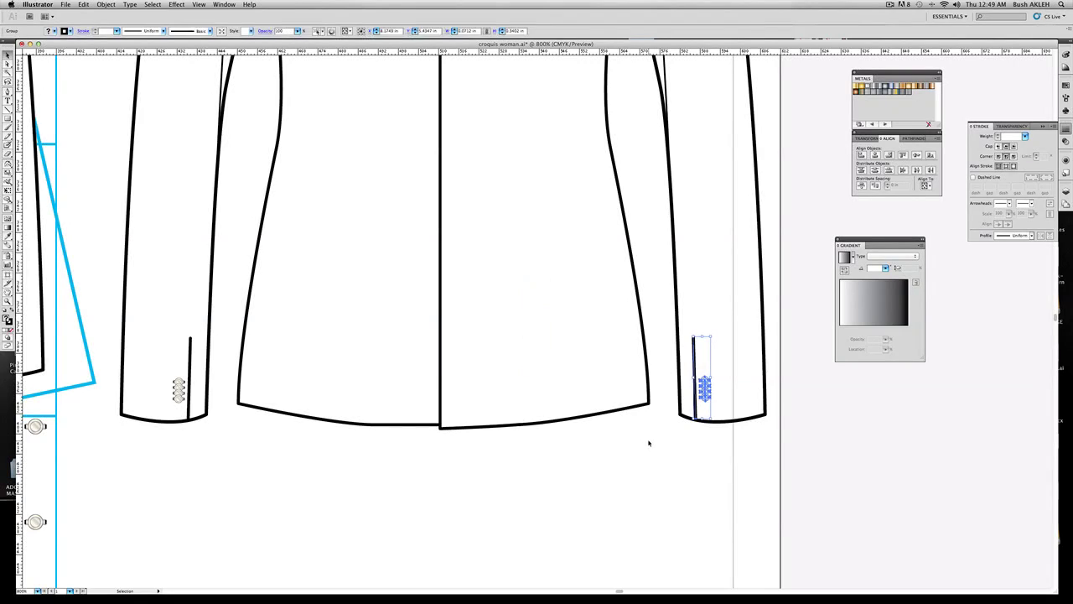
pyautogui.click(646, 441)
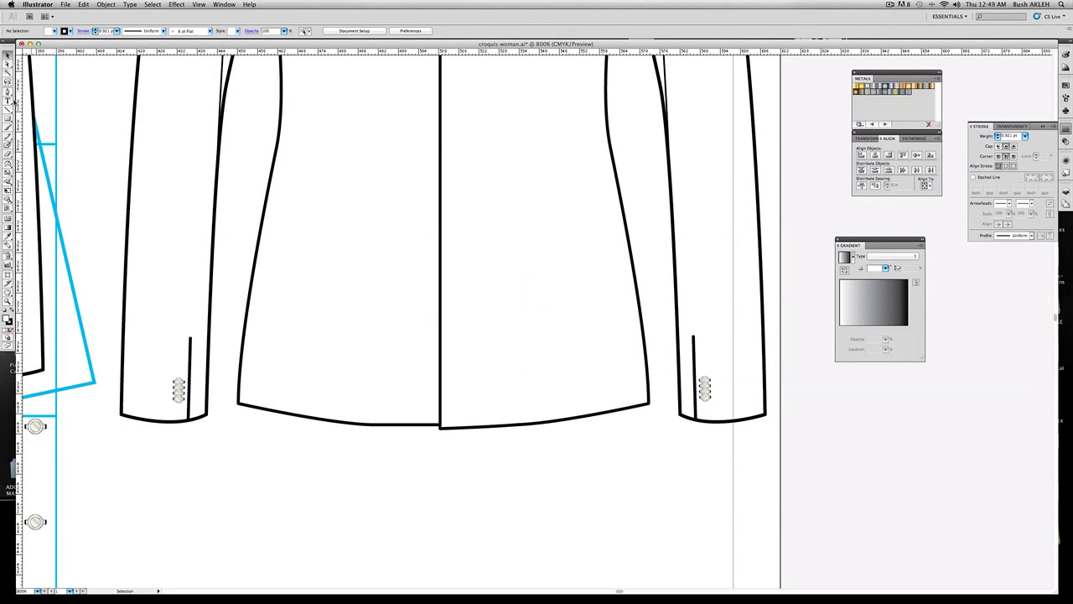
# Draw a short horizontal line with the Pen tool extending right from the lower centre back seam, with a 0.25 pt stroke.
pyautogui.click(8, 92)
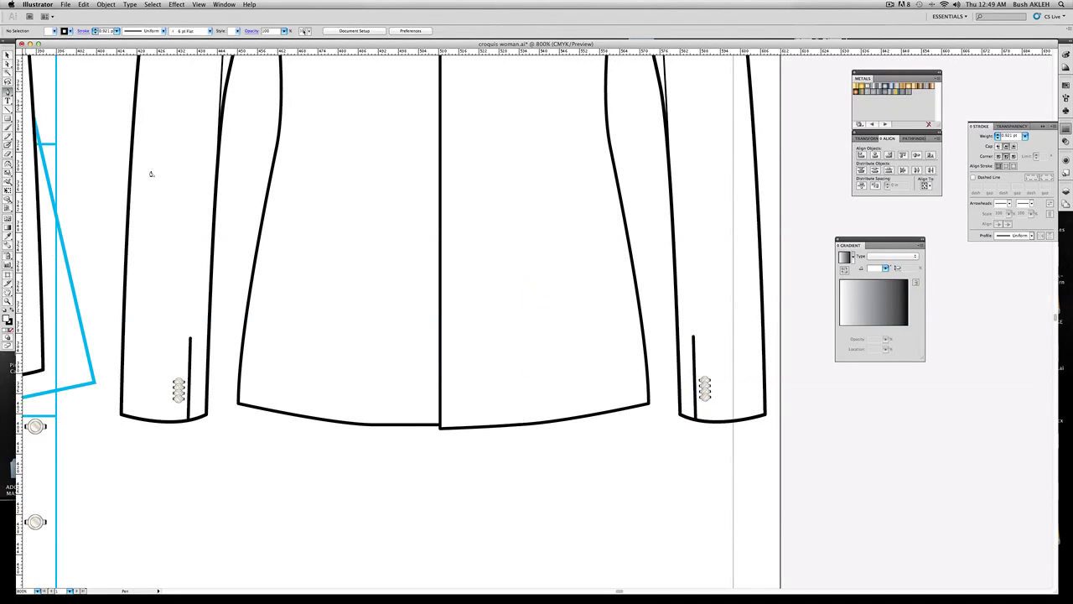
pyautogui.click(439, 303)
pyautogui.click(450, 300)
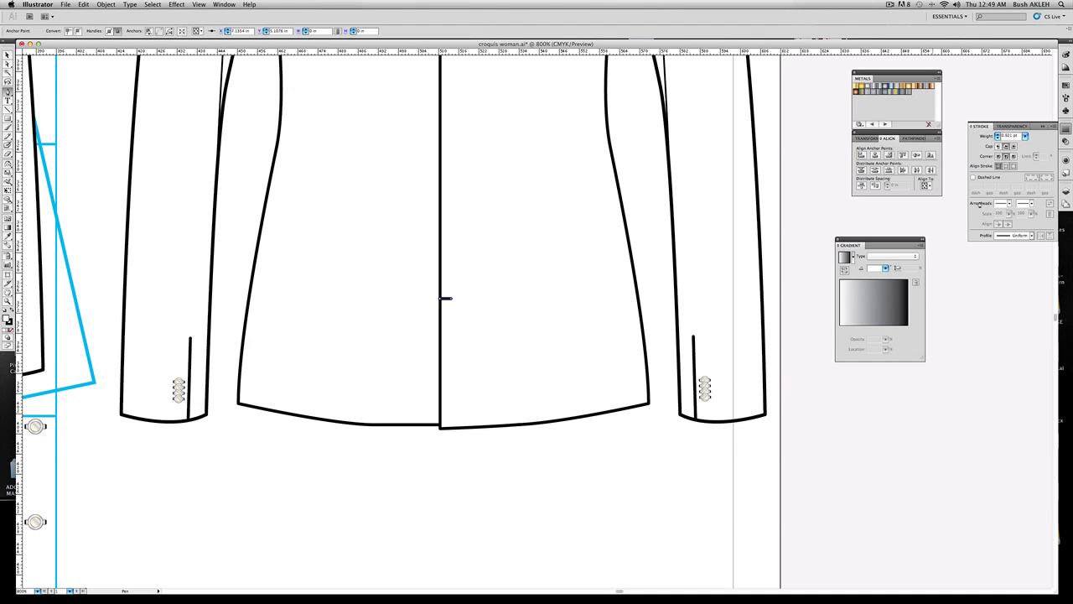
pyautogui.click(1025, 137)
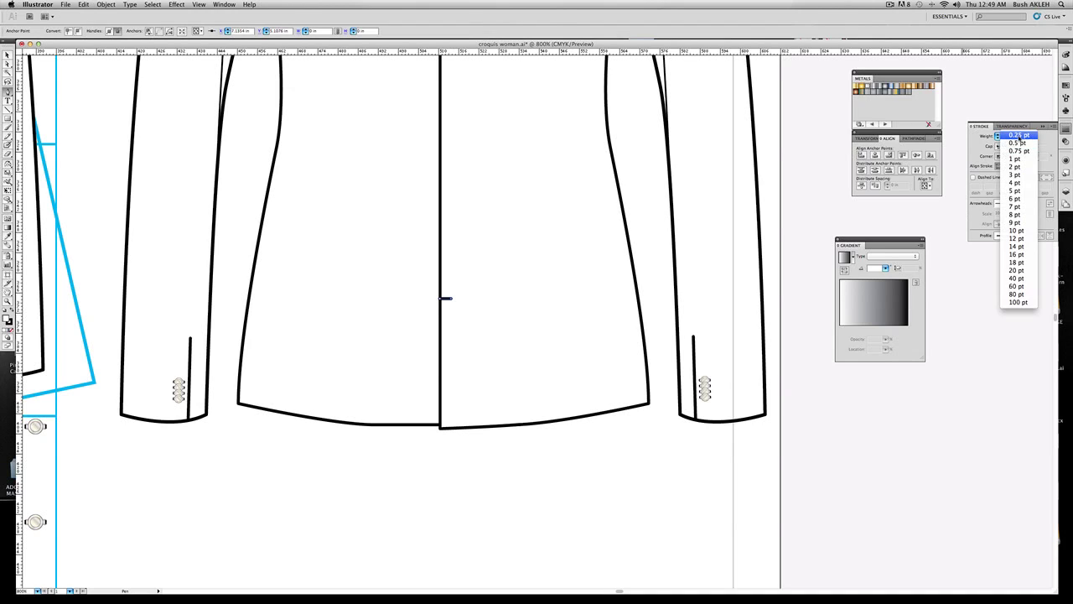
pyautogui.click(1012, 138)
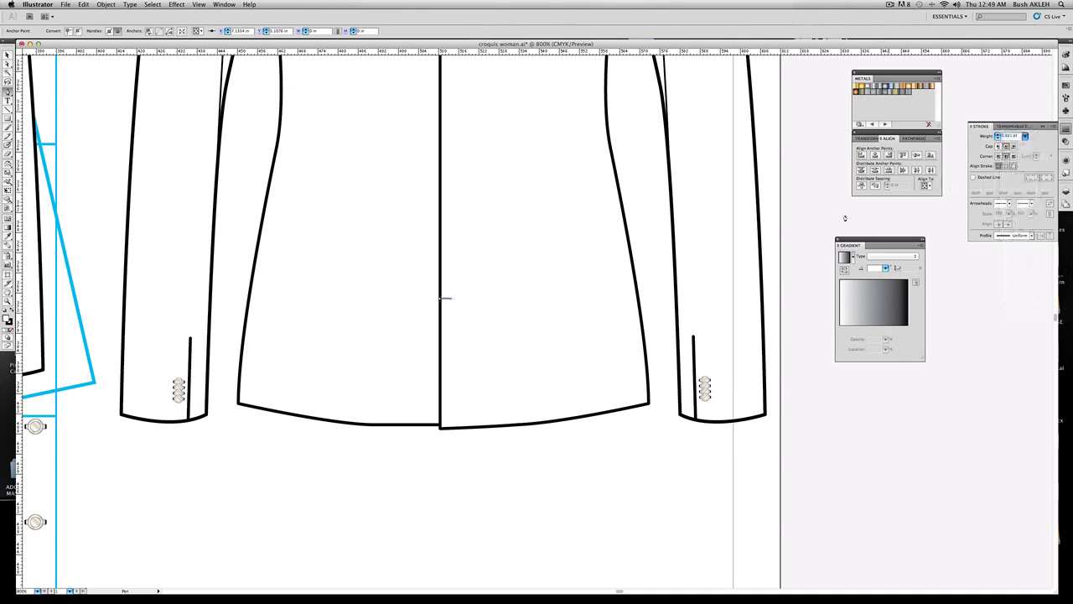
pyautogui.keyDown('super'); pyautogui.click(801, 213); pyautogui.keyUp('super')
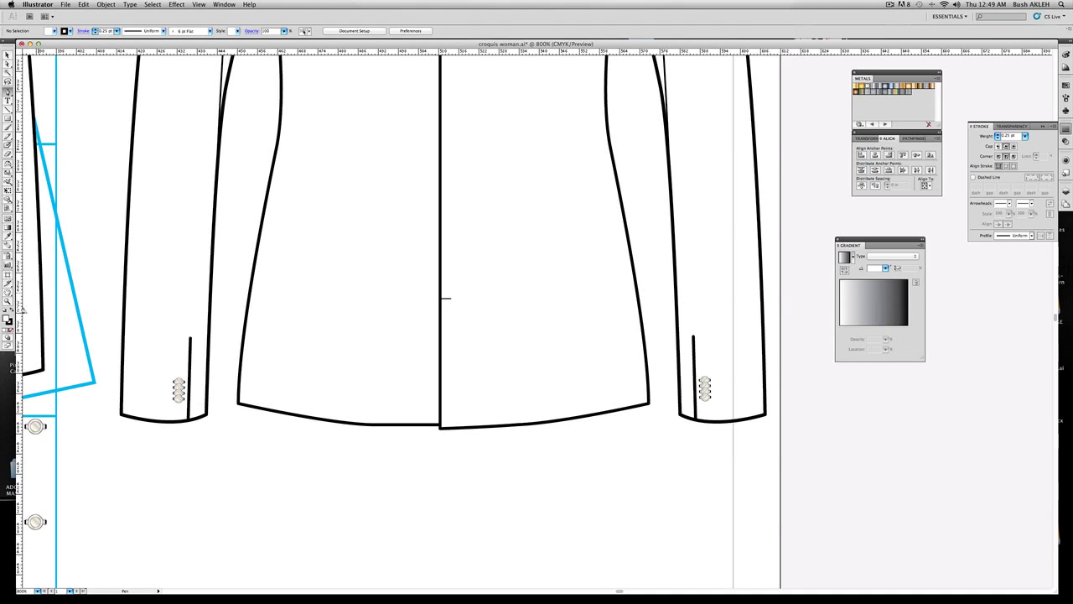
# Hide the locked blue croquis group behind the flats.
pyautogui.click(7, 302)
pyautogui.keyDown('alt'); pyautogui.click(422, 172); pyautogui.keyUp('alt')
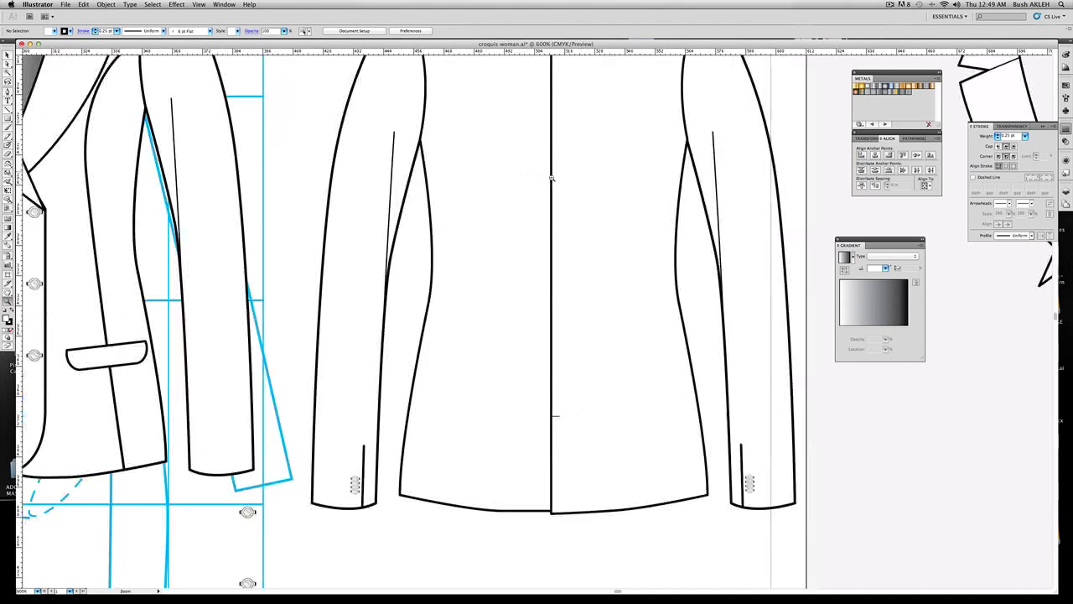
pyautogui.keyDown('alt'); pyautogui.click(551, 178); pyautogui.keyUp('alt')
pyautogui.keyDown('alt'); pyautogui.click(492, 248); pyautogui.keyUp('alt')
pyautogui.moveTo(571, 295); pyautogui.dragTo(574, 237)
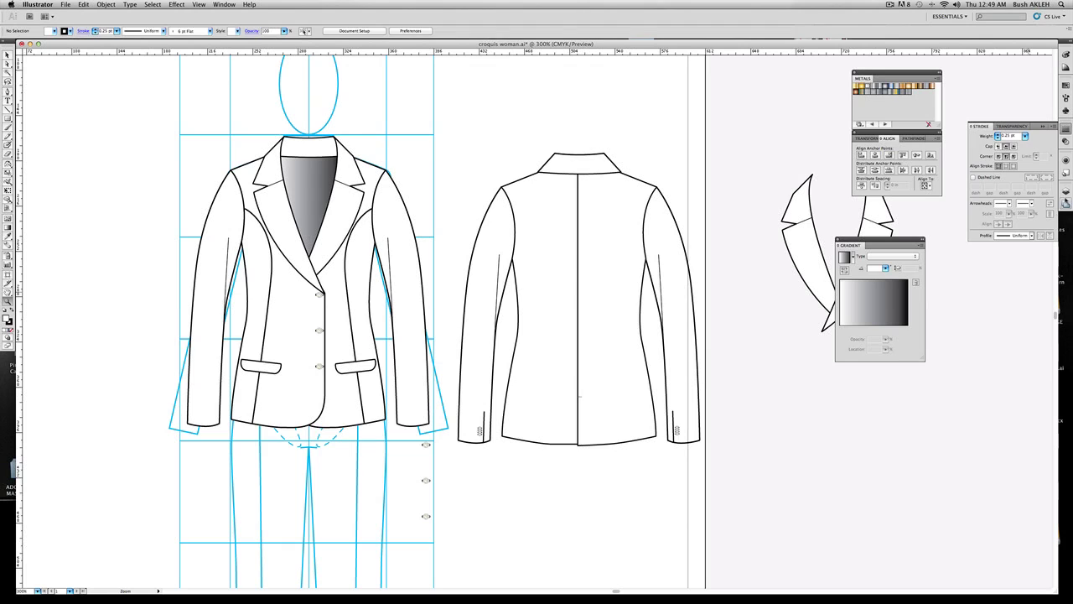
pyautogui.click(1066, 192)
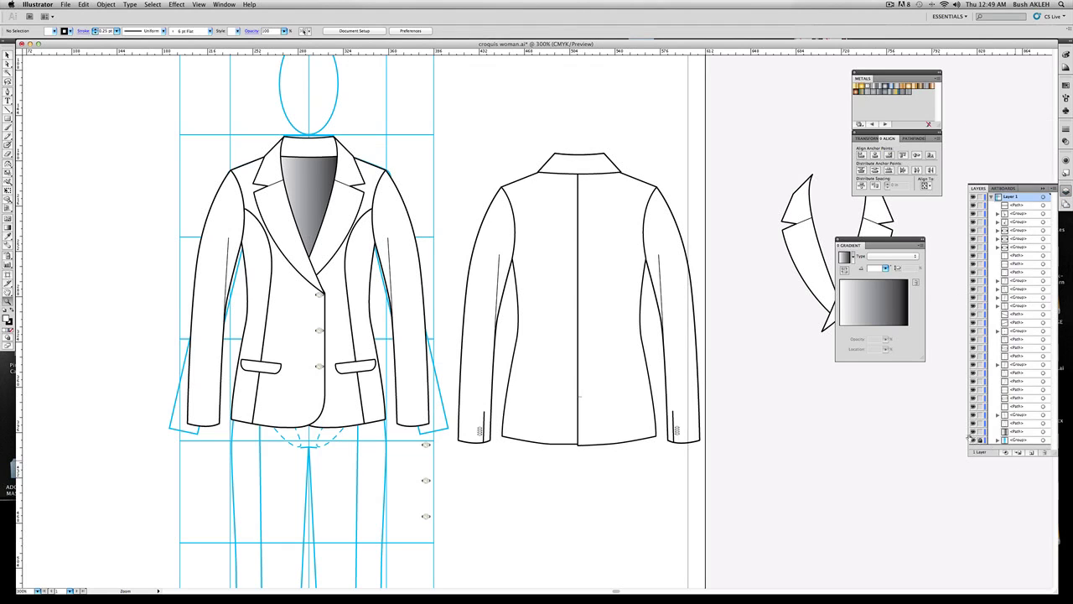
pyautogui.click(973, 440)
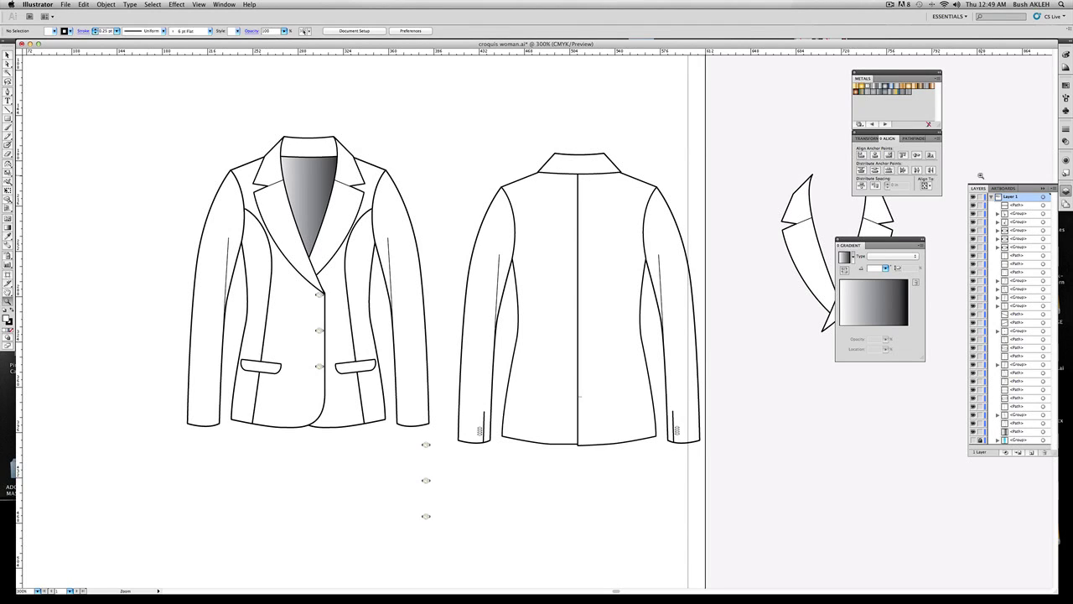
pyautogui.click(992, 196)
pyautogui.click(991, 197)
pyautogui.click(973, 441)
pyautogui.click(972, 441)
# Delete the three spare buttons left below the front view's sleeve.
pyautogui.press('v')
pyautogui.moveTo(397, 443); pyautogui.dragTo(441, 517)
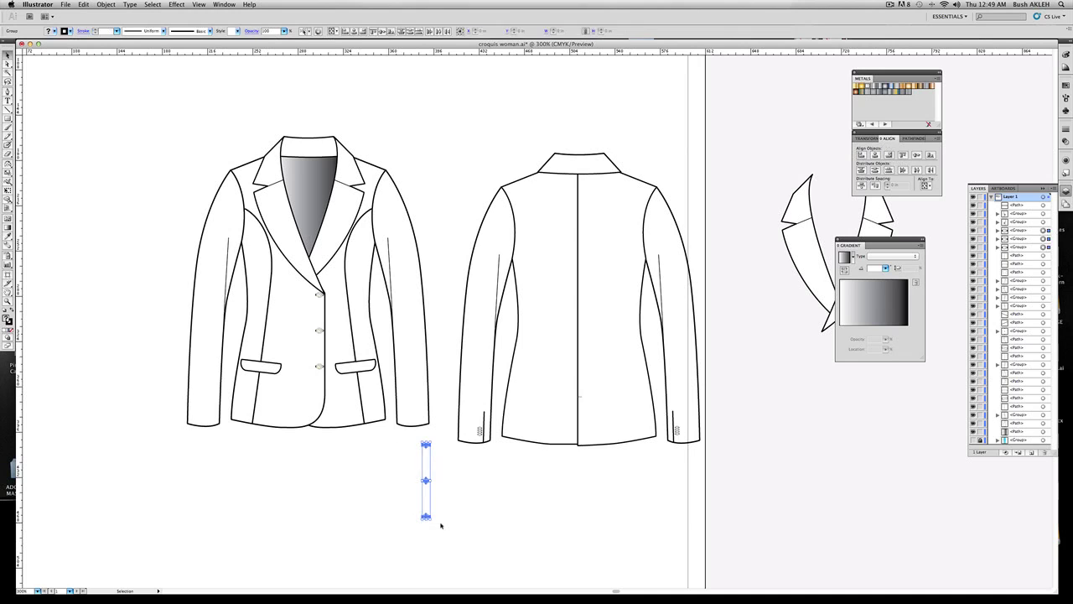
pyautogui.press('Delete')
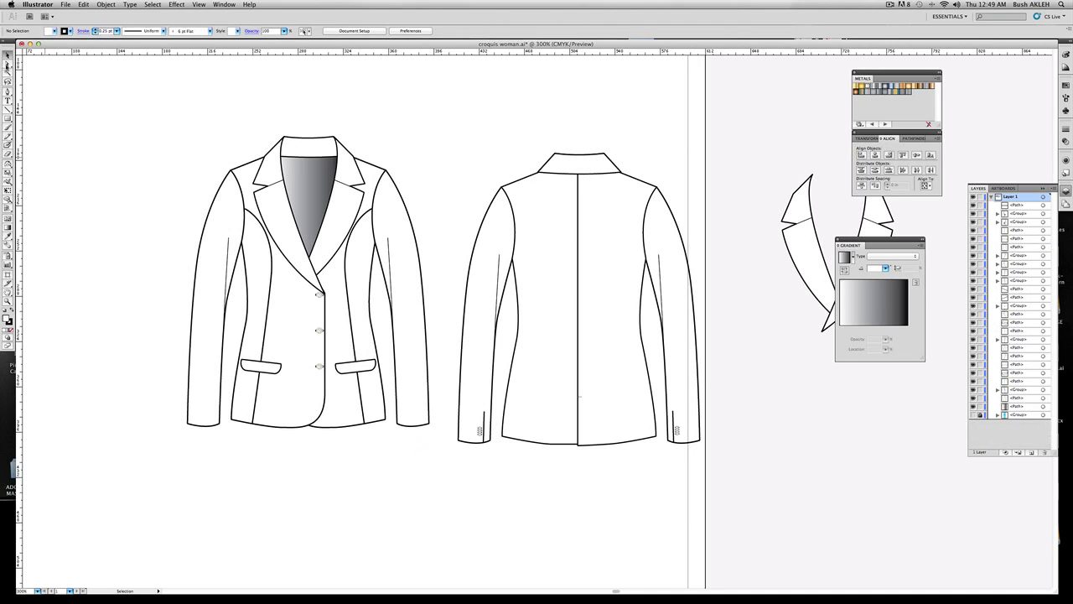
# Group all parts of the front view and move the group slightly up and to the right.
pyautogui.moveTo(112, 104); pyautogui.dragTo(434, 476)
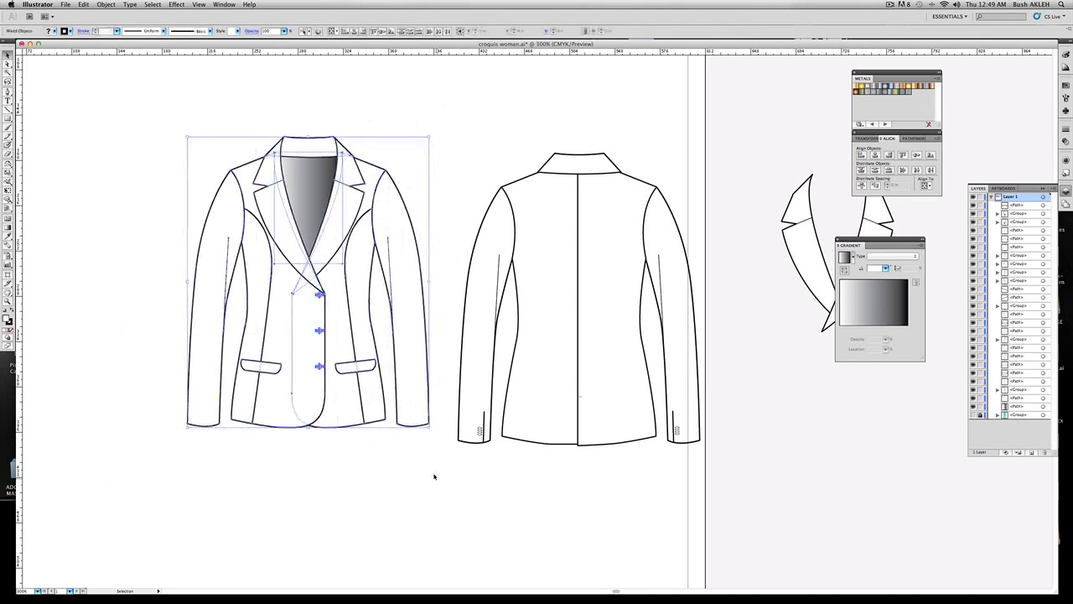
pyautogui.press('super+g')
pyautogui.moveTo(378, 415); pyautogui.dragTo(401, 383)
pyautogui.click(162, 451)
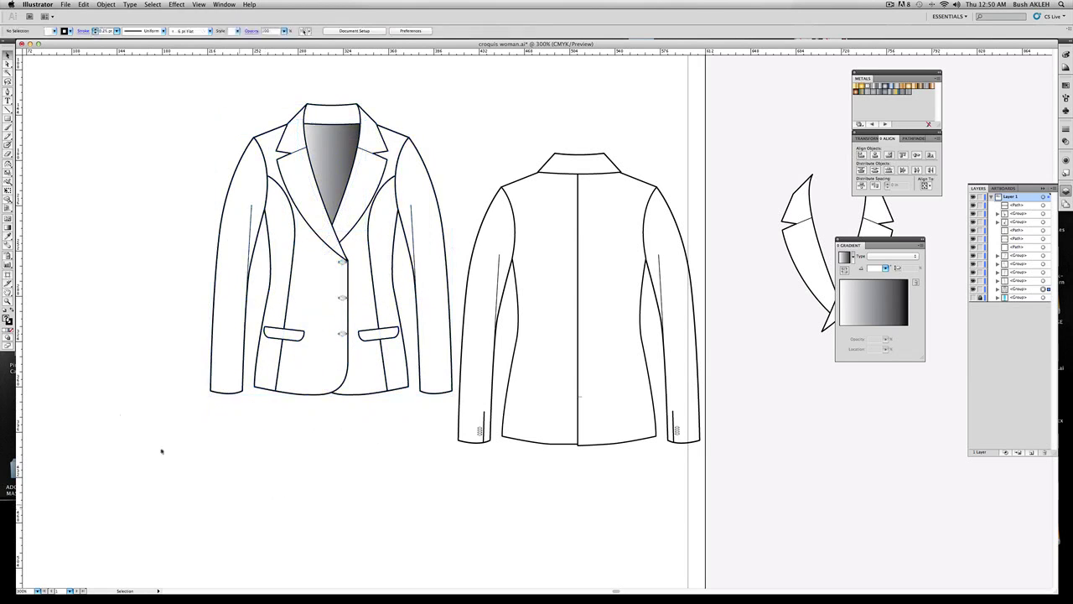
# Move the front and back views together to the upper left of the artboard.
pyautogui.click(8, 301)
pyautogui.keyDown('alt'); pyautogui.click(317, 306); pyautogui.keyUp('alt')
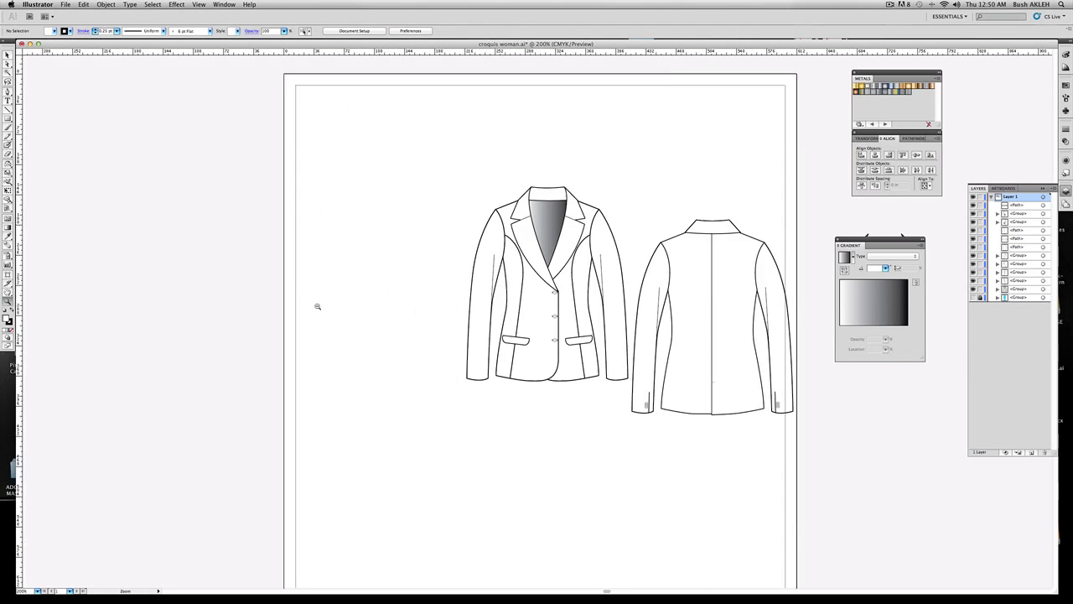
pyautogui.keyDown('alt'); pyautogui.click(317, 306); pyautogui.keyUp('alt')
pyautogui.moveTo(731, 355); pyautogui.dragTo(501, 319)
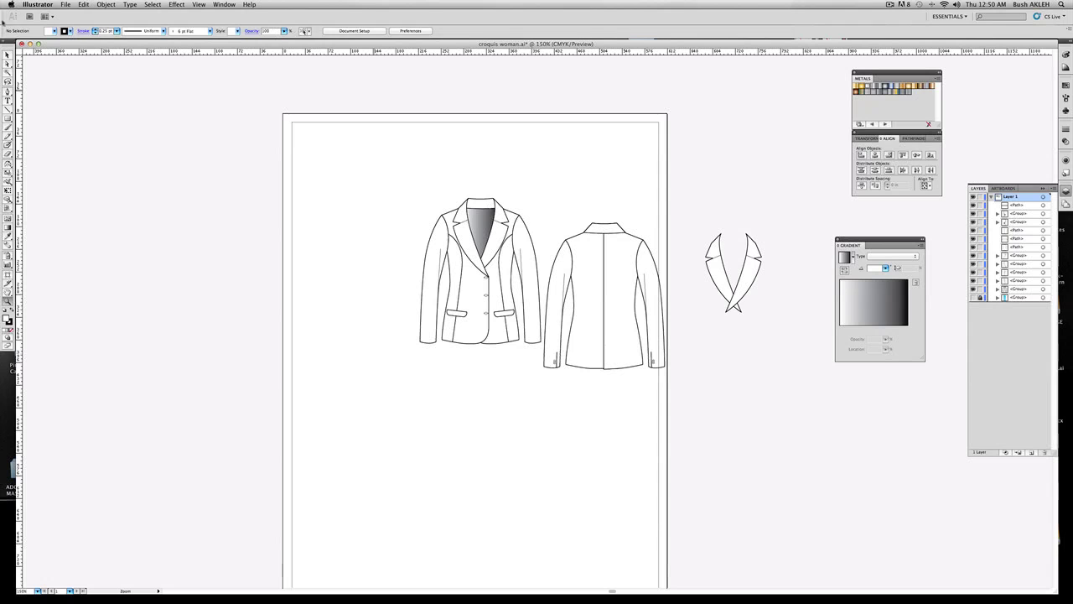
pyautogui.click(7, 56)
pyautogui.moveTo(380, 183); pyautogui.dragTo(663, 420)
pyautogui.moveTo(624, 340); pyautogui.dragTo(503, 291)
pyautogui.click(599, 284)
pyautogui.press('a')
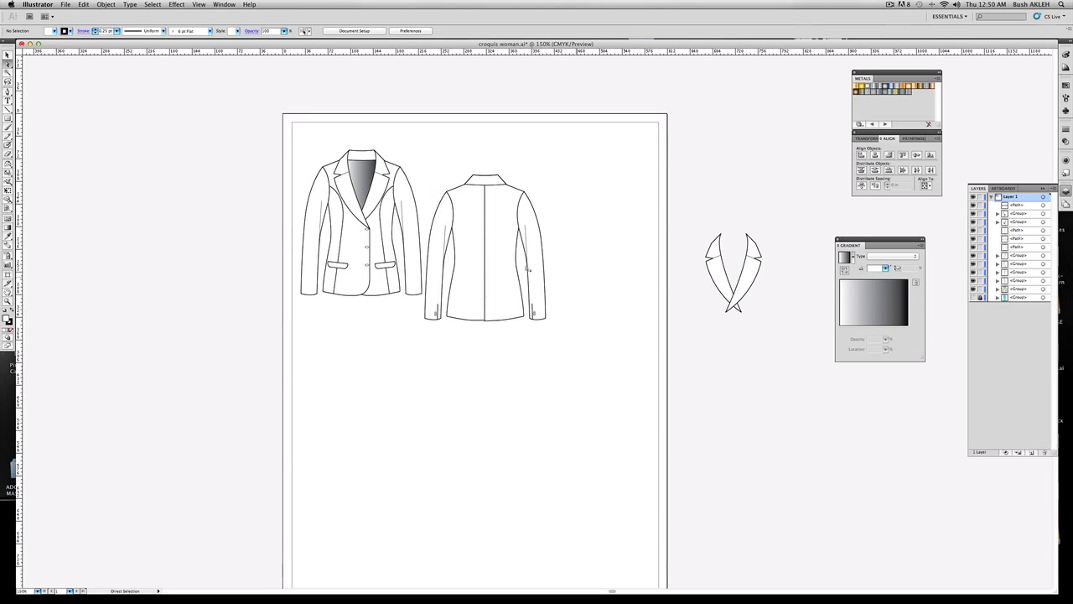
# Select every object with the same fill color as the back view's sleeve and fill them all with a reddish-brown swatch.
pyautogui.click(537, 270)
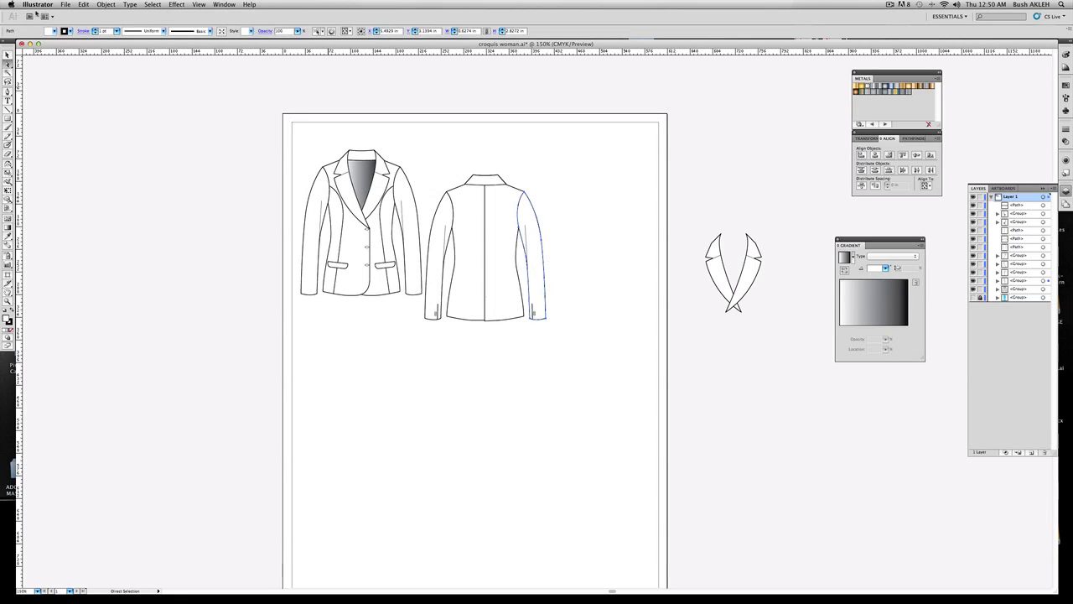
pyautogui.click(151, 4)
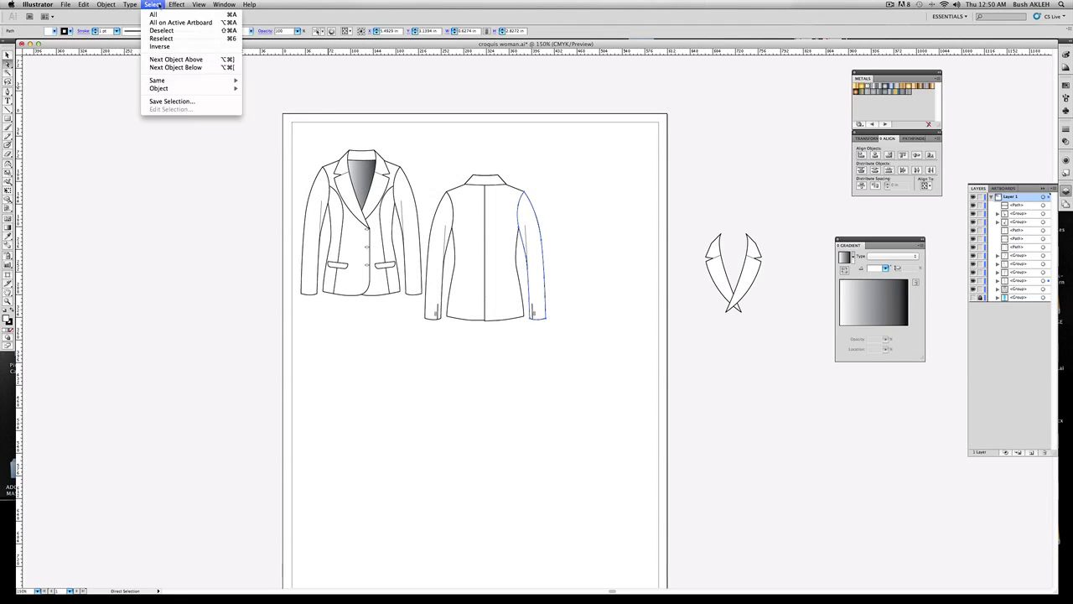
pyautogui.moveTo(193, 80)
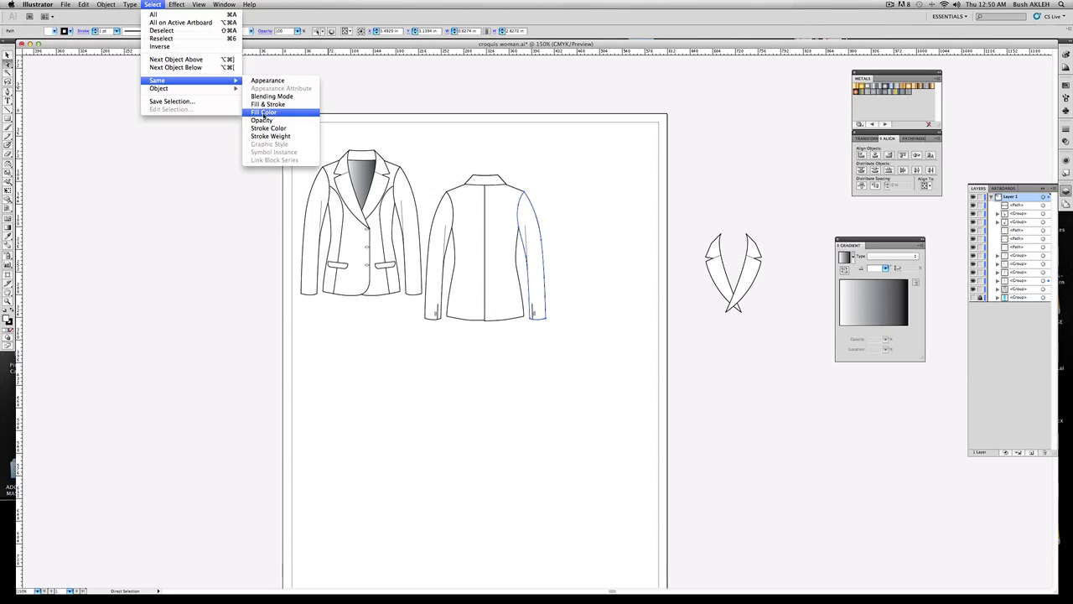
pyautogui.click(264, 112)
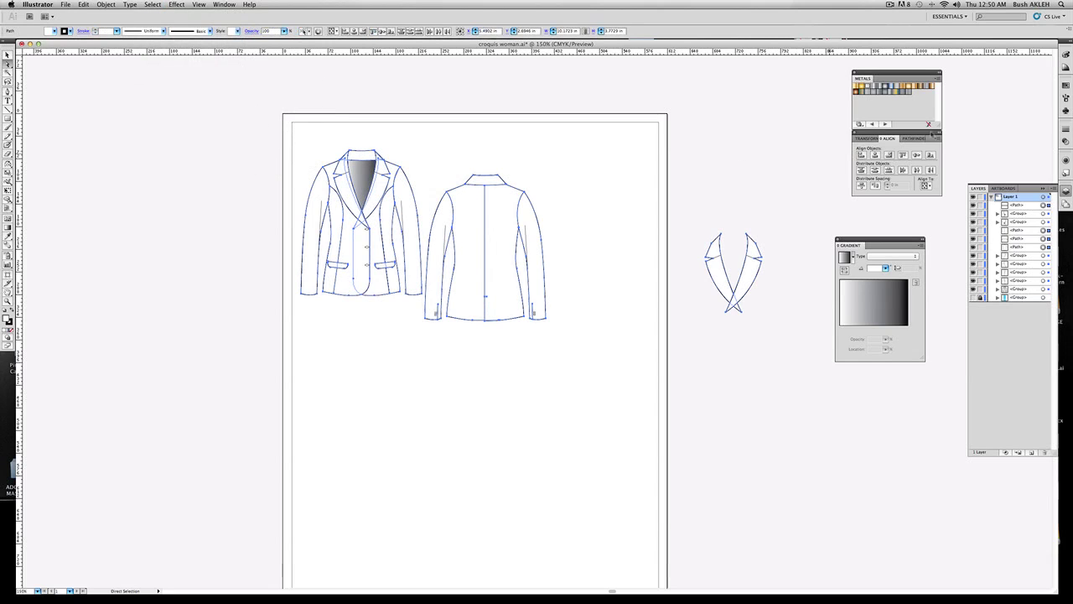
pyautogui.click(1065, 85)
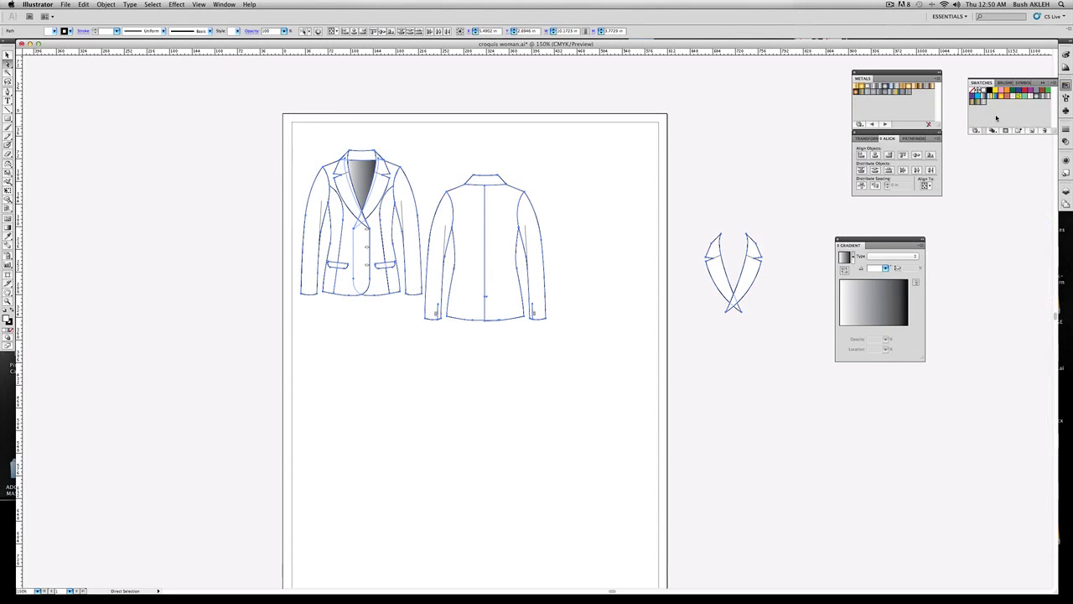
pyautogui.click(981, 89)
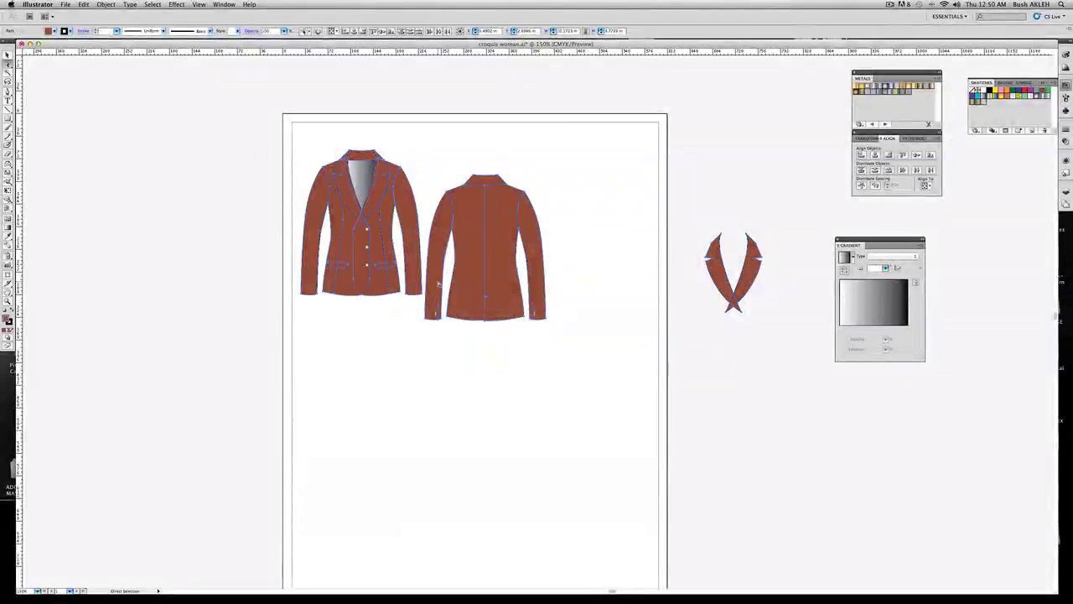
# Recolor the fill of the selected blazer pieces to the muted taupe 9E907D and deselect them.
pyautogui.doubleClick(8, 320)
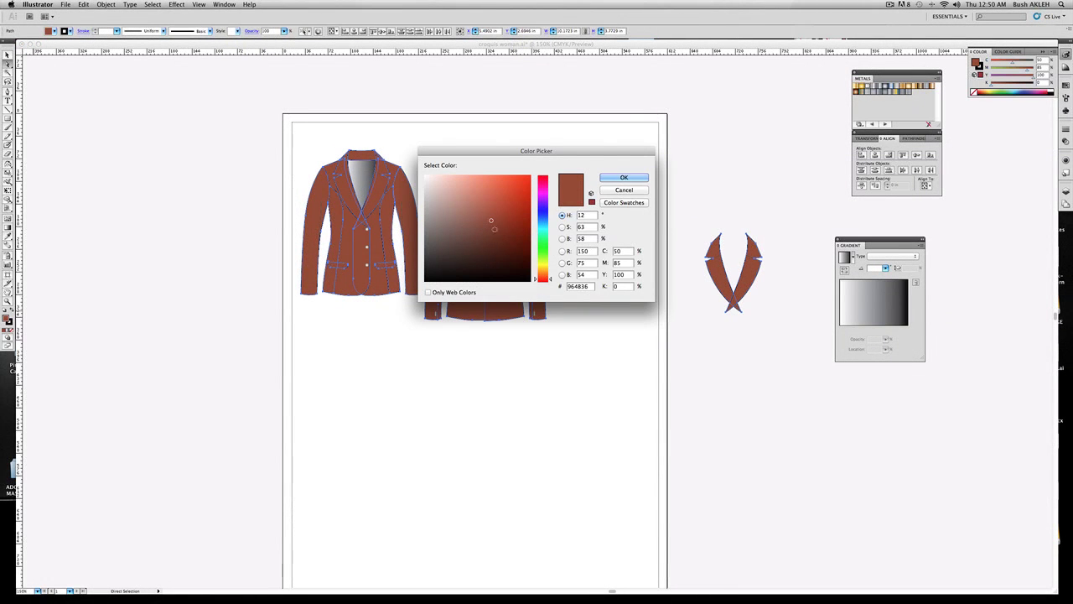
pyautogui.click(543, 270)
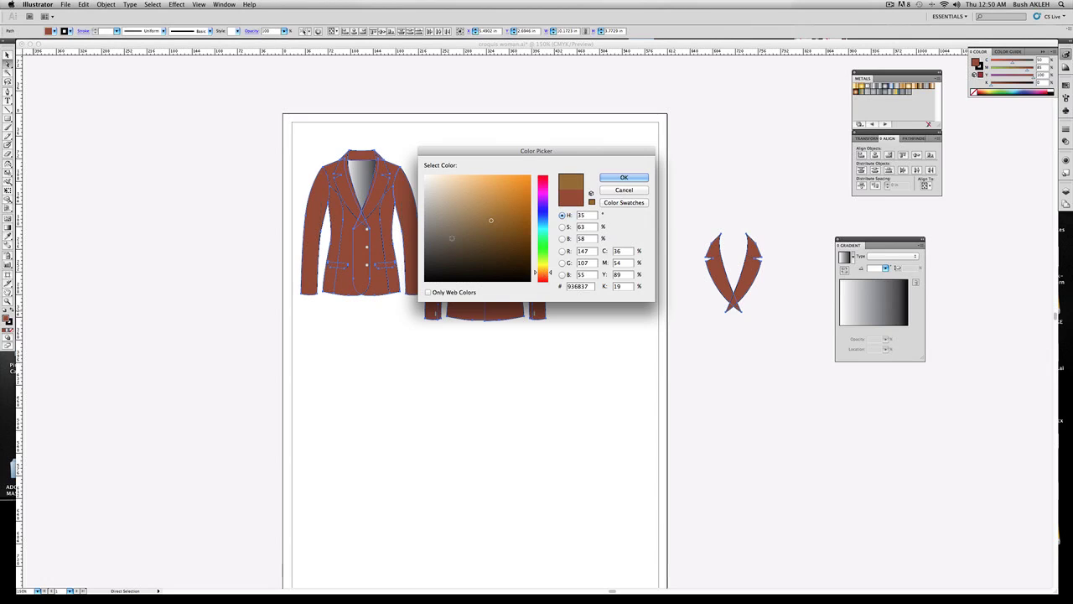
pyautogui.moveTo(457, 243); pyautogui.dragTo(445, 216)
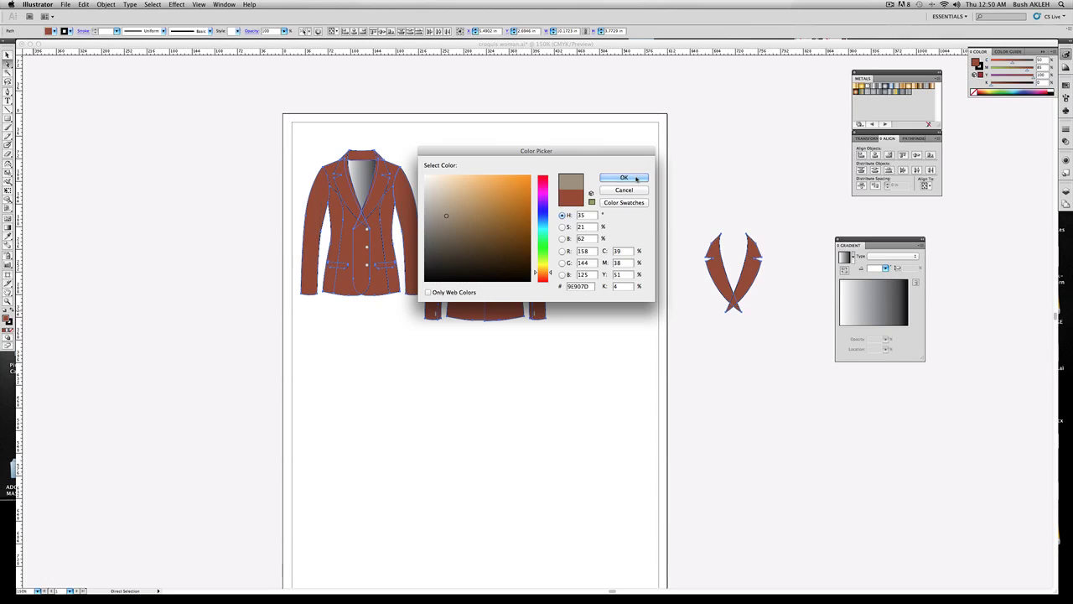
pyautogui.click(634, 180)
pyautogui.click(601, 181)
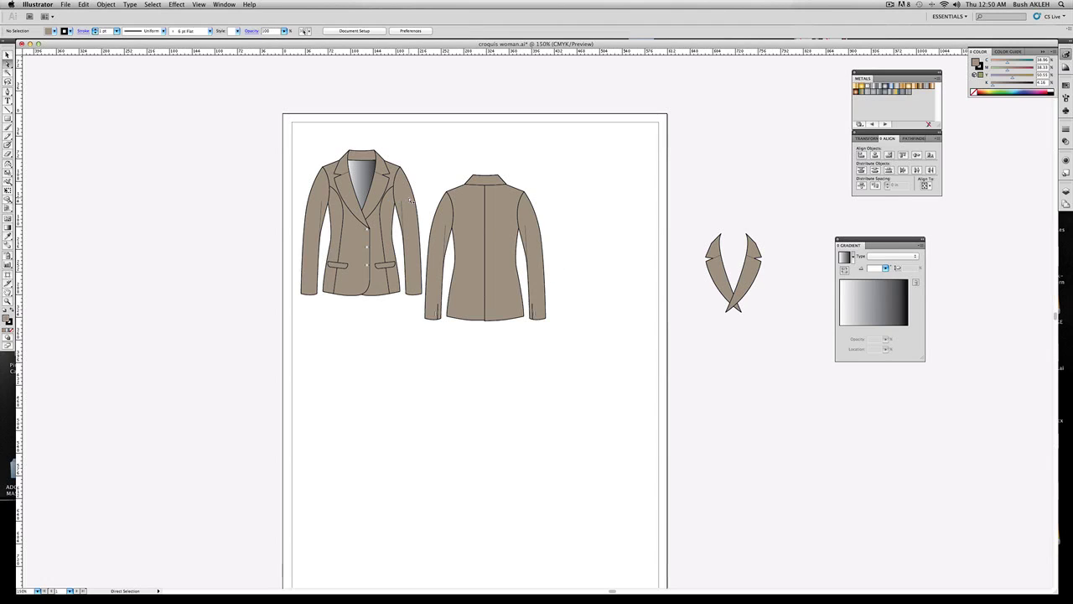
# Switch to the Selection tool and stack the floating Metals and Align panels beneath the Color panel.
pyautogui.click(8, 55)
pyautogui.moveTo(887, 73); pyautogui.dragTo(1002, 102)
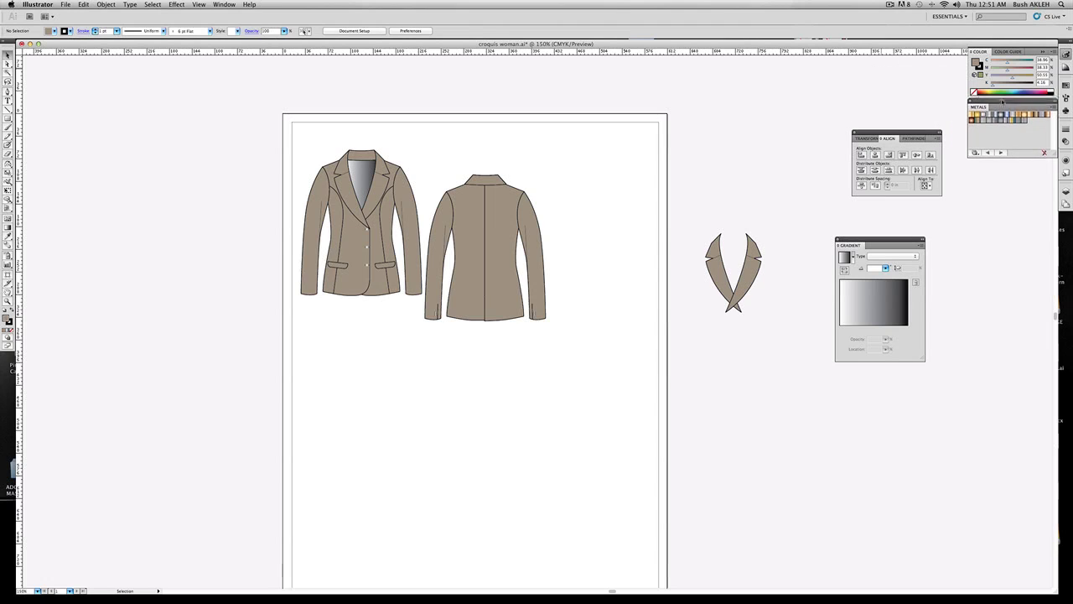
pyautogui.moveTo(889, 132); pyautogui.dragTo(1001, 161)
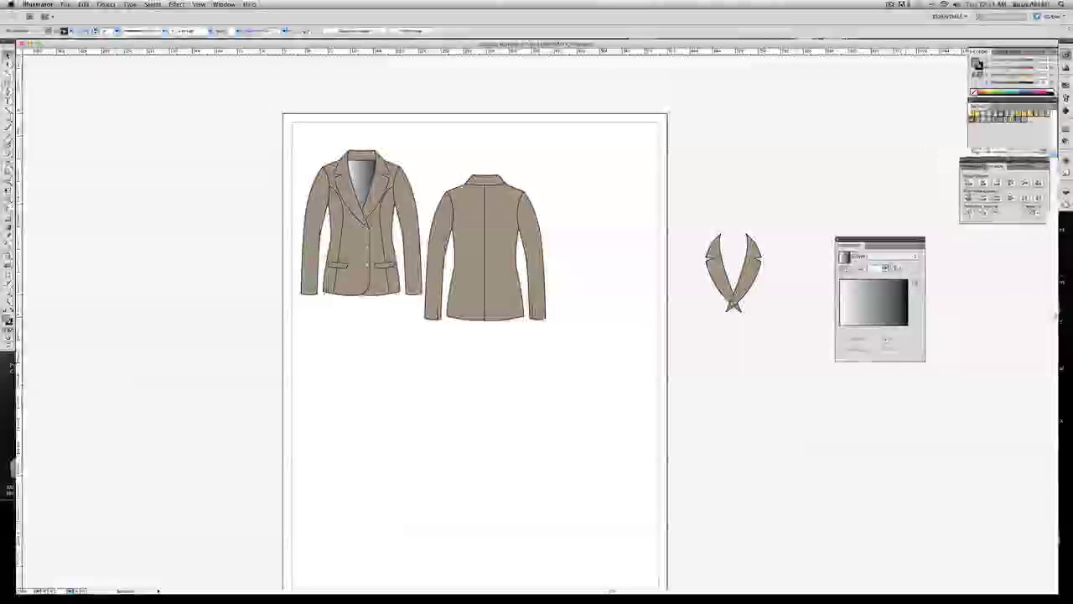